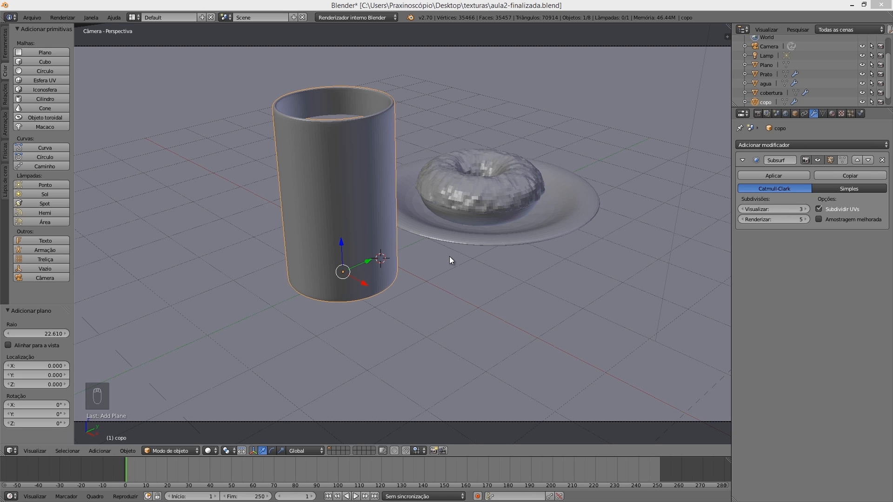
Step: Show the scene in wireframe and enable Amostragem melhorada on the cup's Subsurf modifier
mouse_move(463, 215)
middle_down()
mouse_move(448, 217)
mouse_move(436, 239)
mouse_move(454, 244)
mouse_move(472, 219)
mouse_move(456, 208)
mouse_move(337, 202)
mouse_move(377, 236)
mouse_move(388, 227)
mouse_move(392, 240)
mouse_move(448, 258)
mouse_move(464, 277)
mouse_move(336, 267)
middle_up()
scroll(456, 243, up, 4)
key(z)
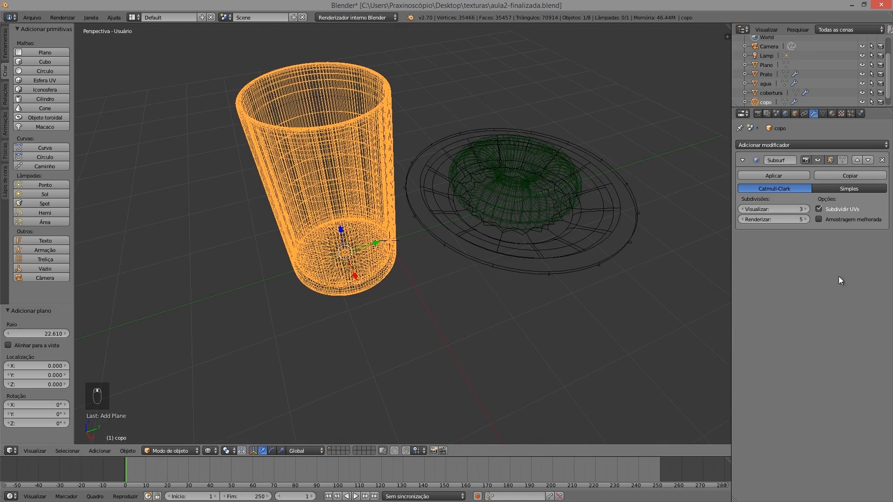
click(818, 219)
mouse_move(409, 264)
middle_down()
mouse_move(417, 241)
mouse_move(451, 229)
mouse_move(456, 258)
mouse_move(421, 273)
middle_up()
middle_drag(489, 269, 456, 232)
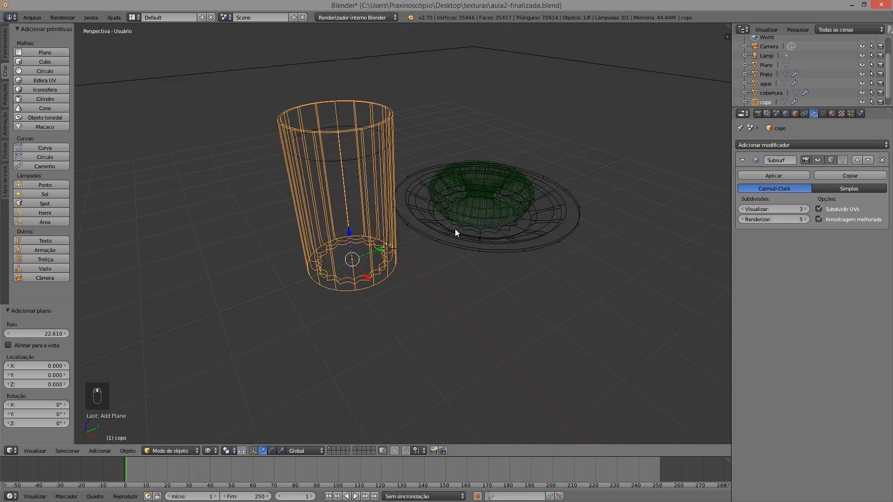
Step: Render the image with the internal Blender renderer and display the render result in the image editor
click(69, 18)
click(96, 26)
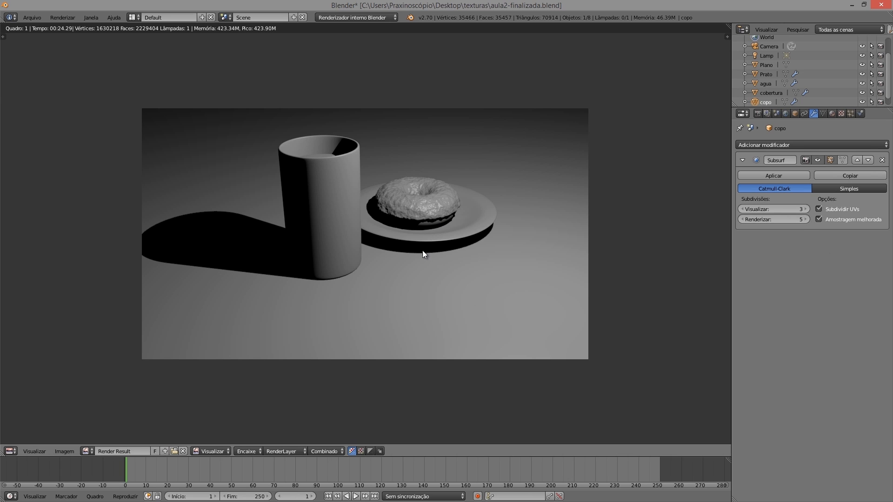
key(Escape)
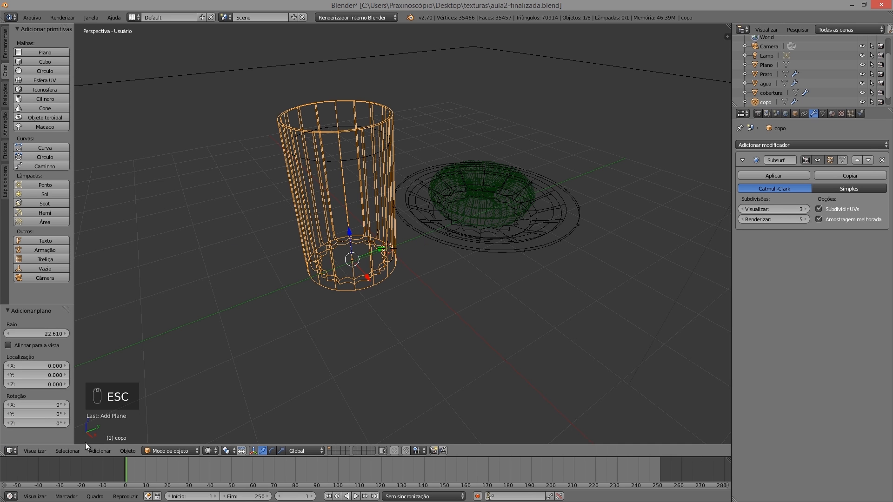
click(11, 451)
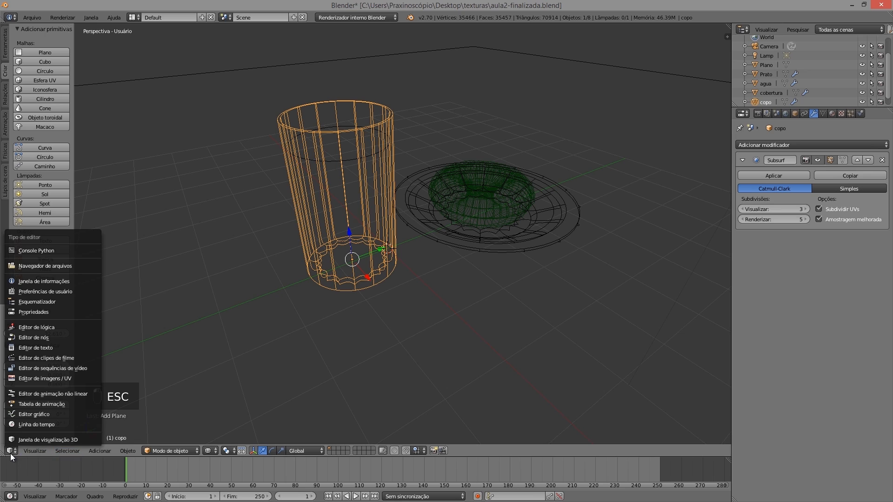
click(50, 378)
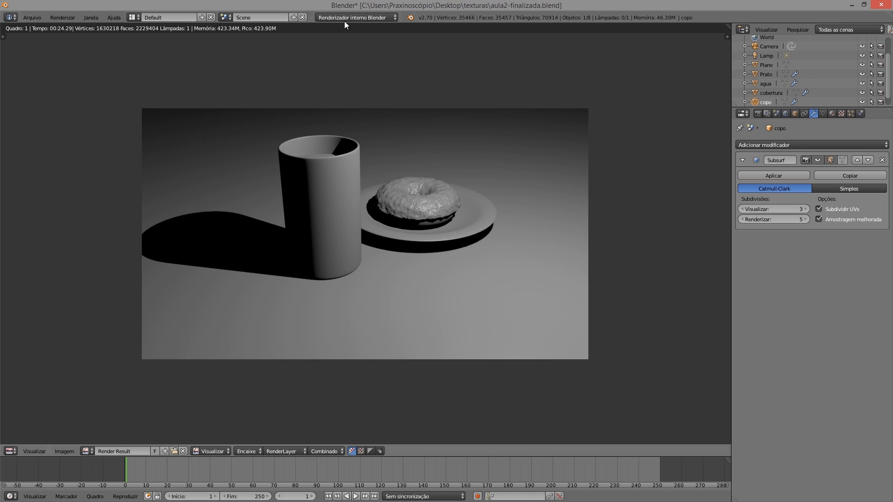
Step: Switch the render engine to Cycles and render the image again
click(390, 20)
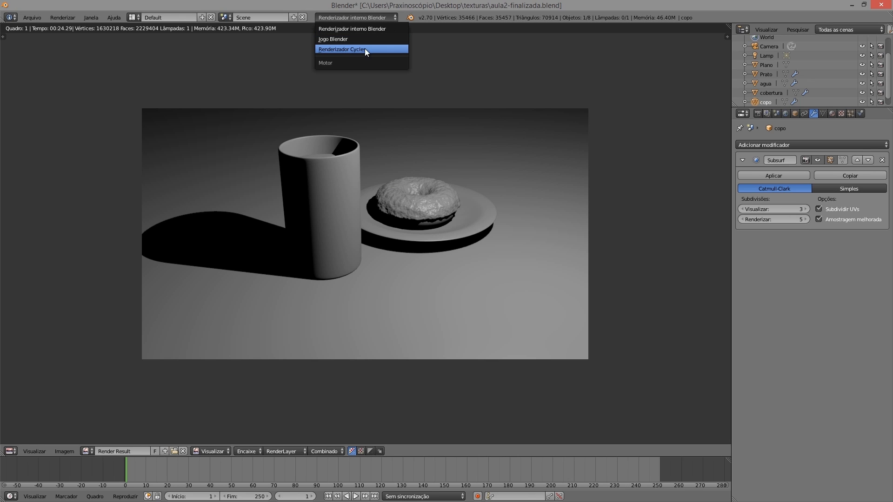
click(339, 49)
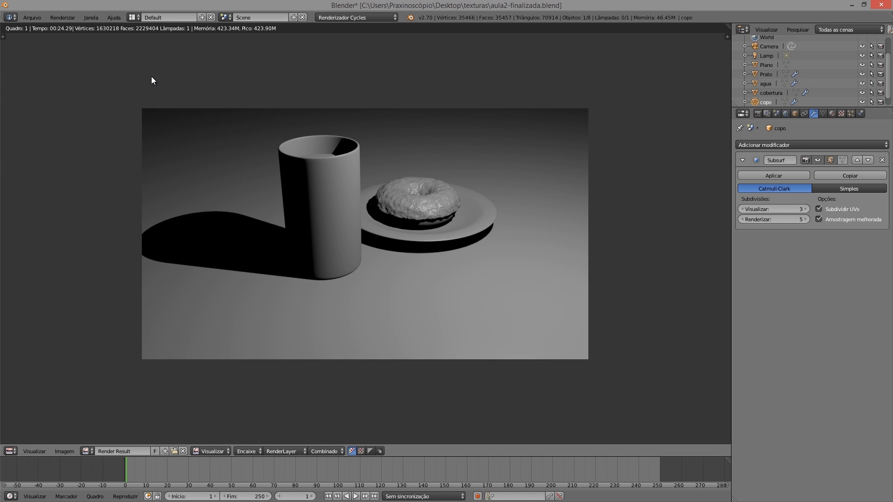
click(62, 18)
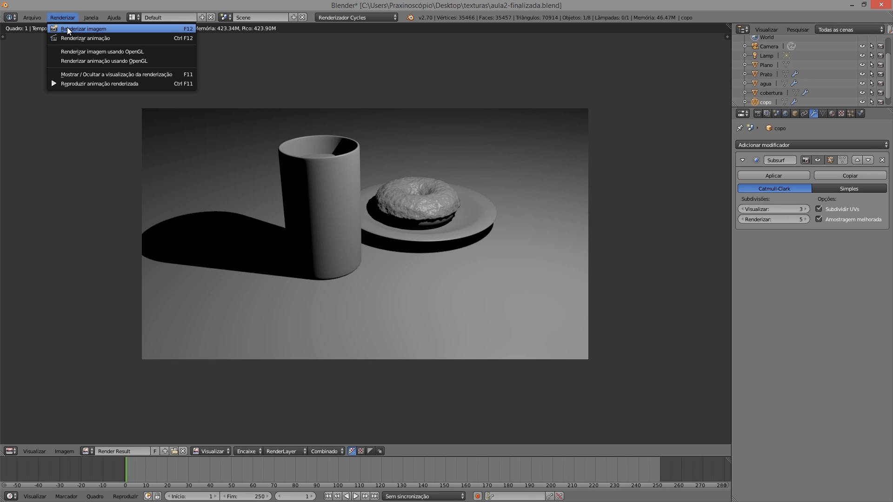
click(67, 29)
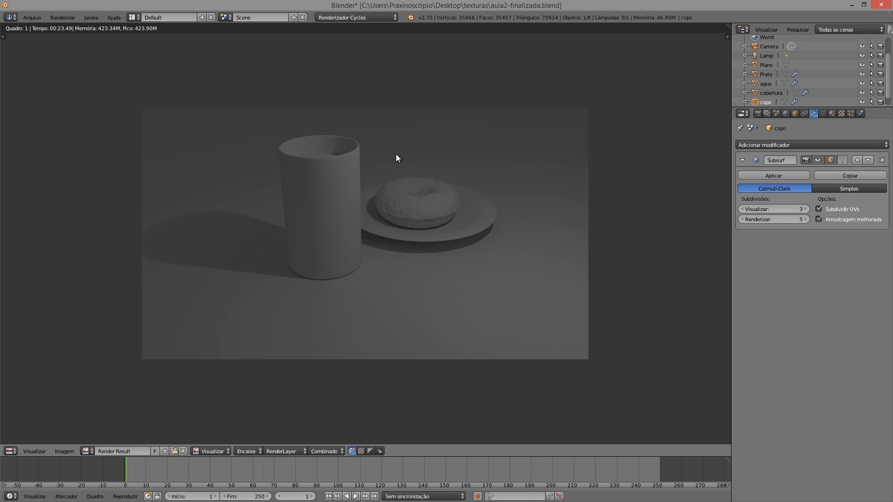
Step: Return to the 3D view and display the scene with solid shading
click(11, 451)
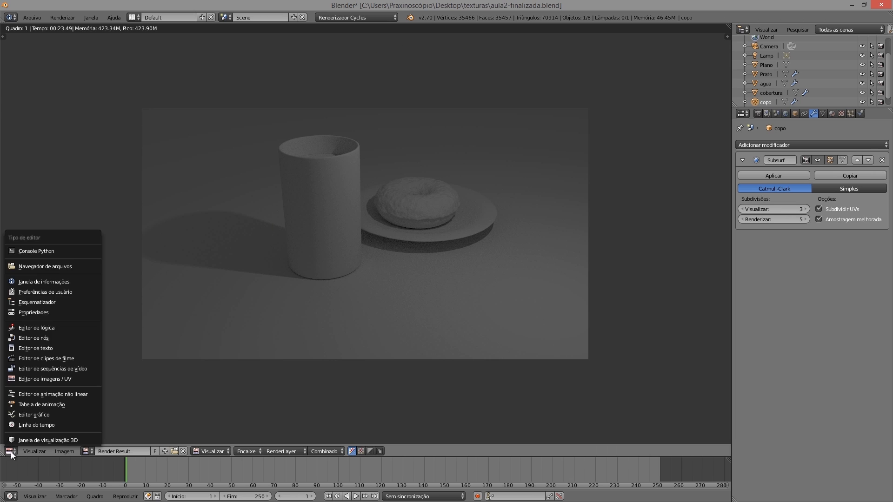
click(59, 440)
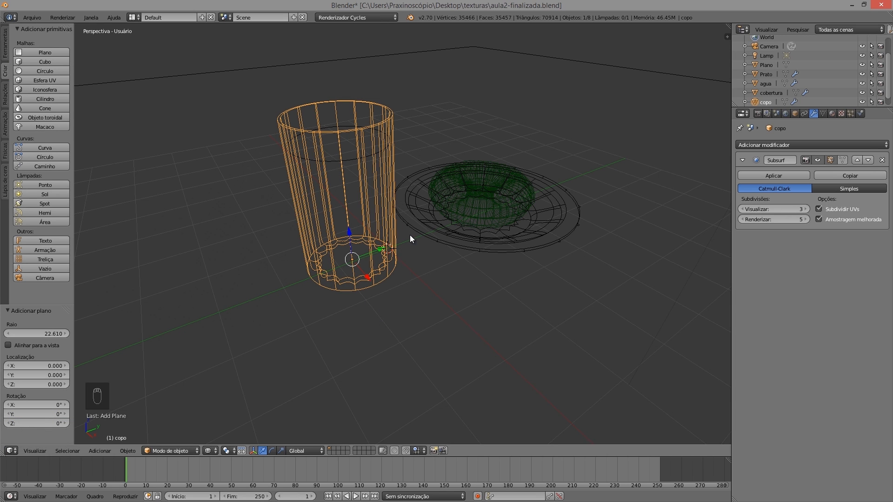
key(z)
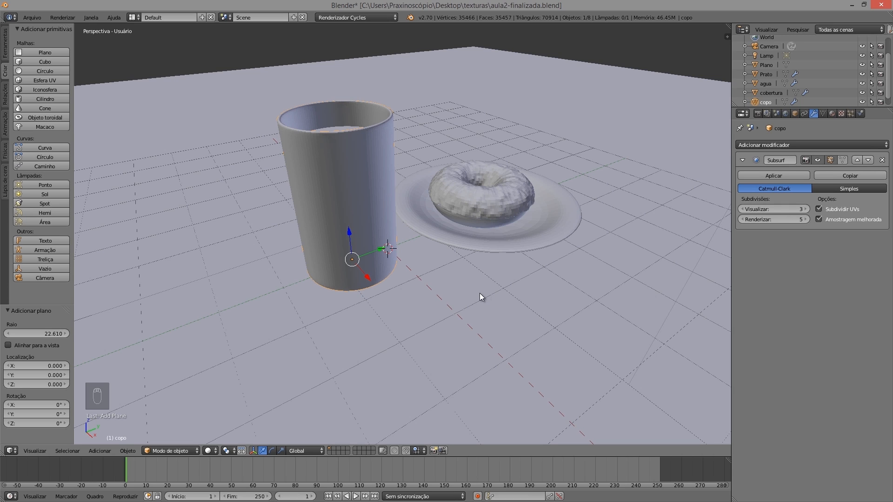
Step: Add a new material to the cup and name it vidro
click(832, 114)
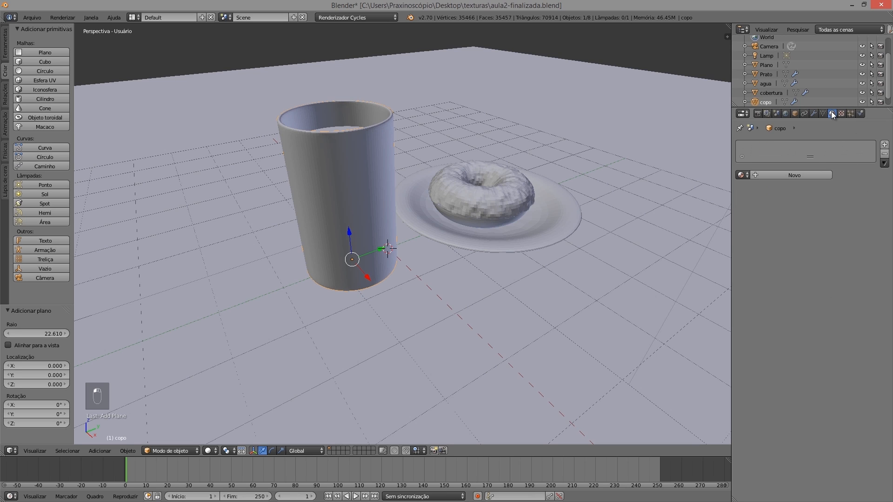
click(774, 175)
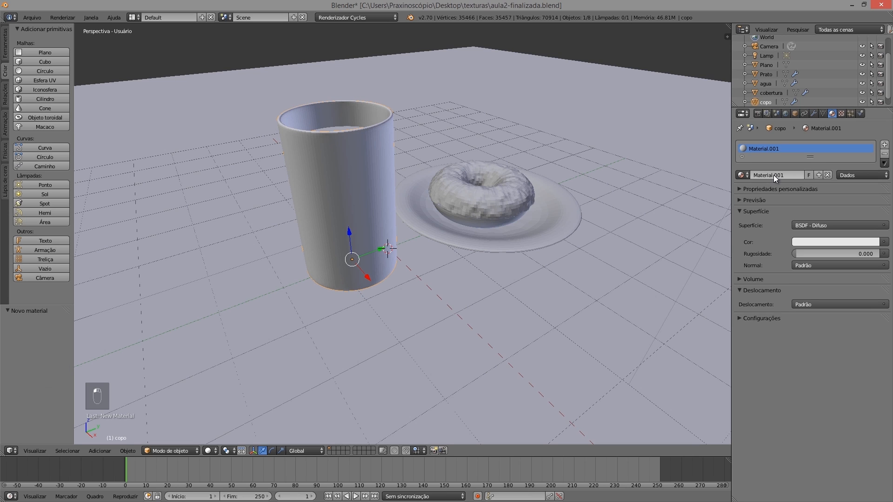
click(786, 175)
text(vidro)
key(Return)
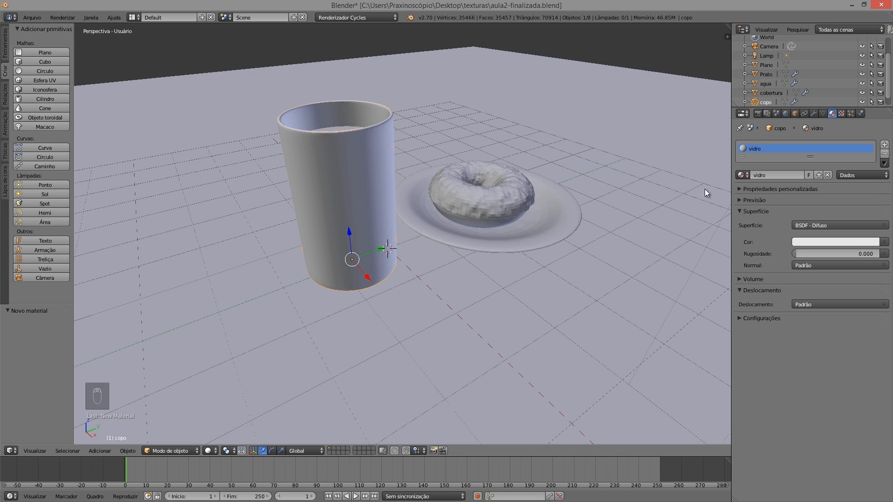
Step: Set the surface shader of the vidro material to BSDF - Vidro
click(818, 225)
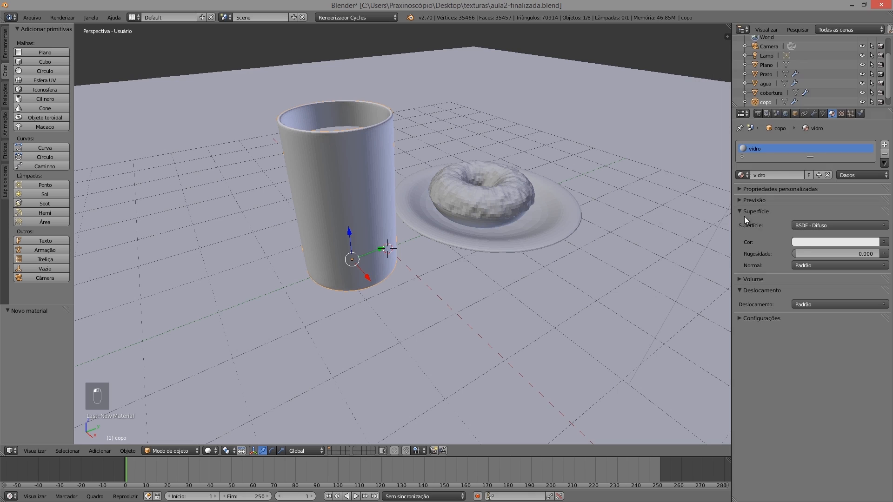
click(800, 225)
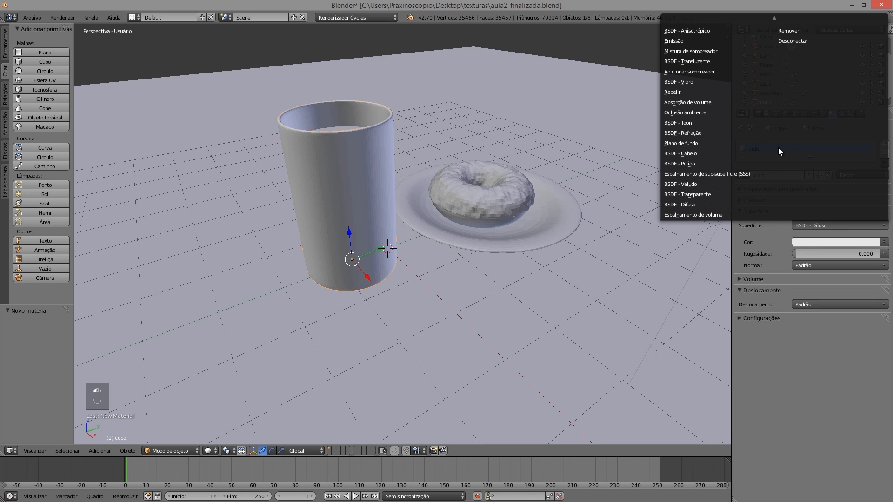
click(687, 82)
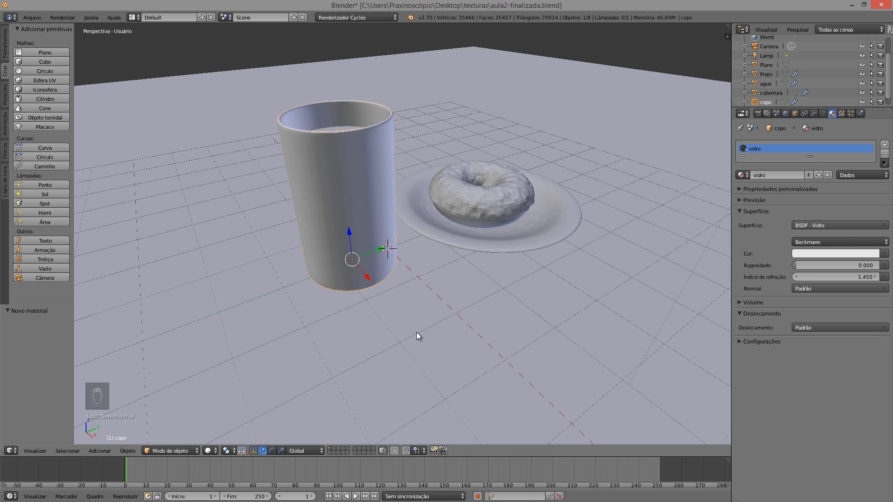
Step: Render the image to check the cup's glass material, and return to the 3D view
click(63, 17)
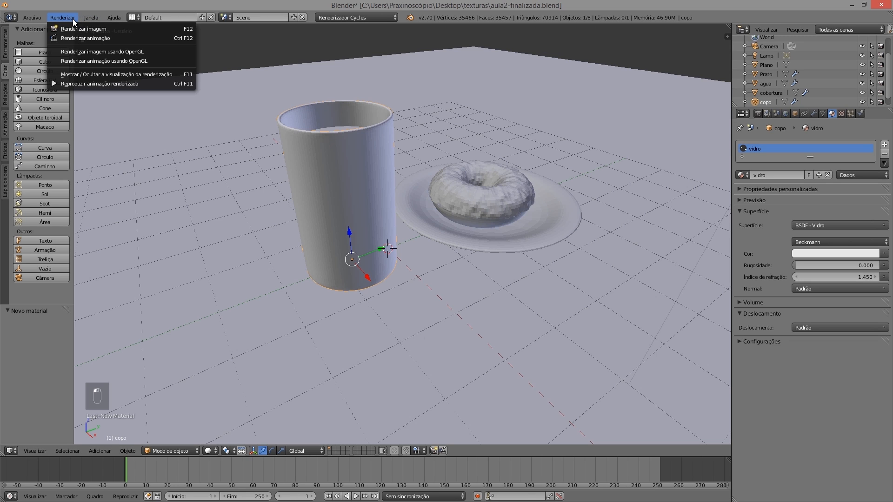
click(80, 29)
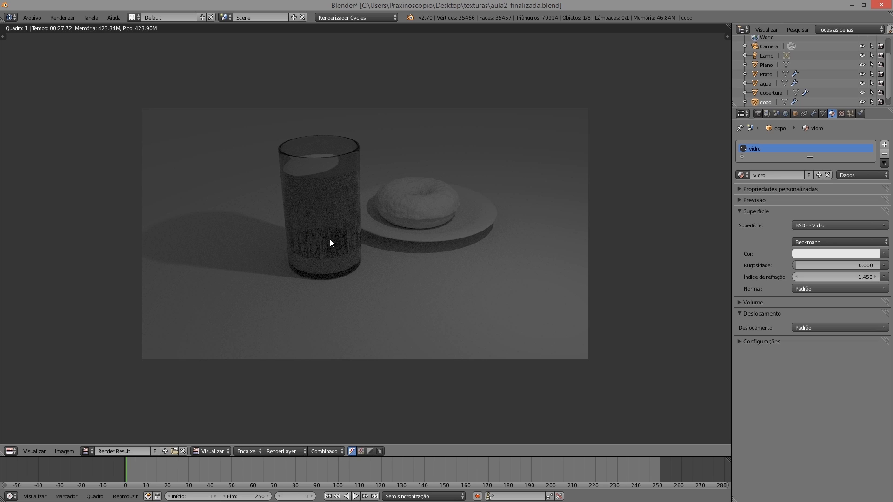
key(Escape)
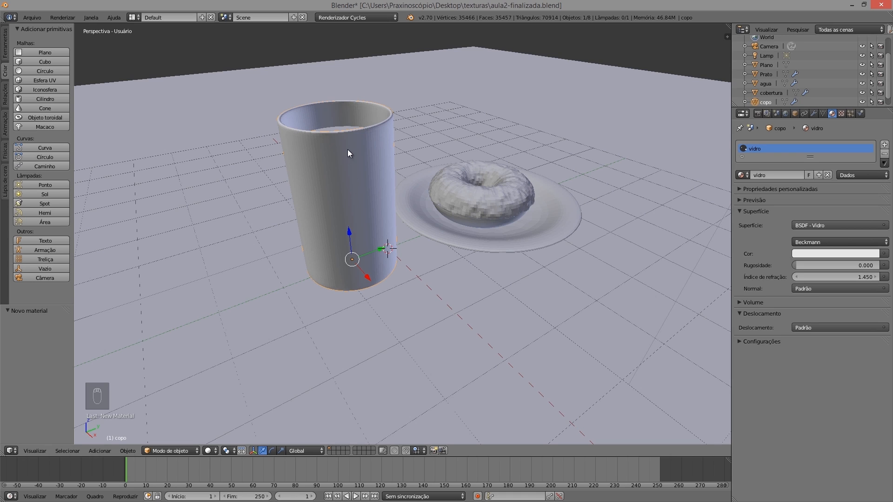
Step: Add a new material to the water inside the cup and name it agua
right_click(340, 127)
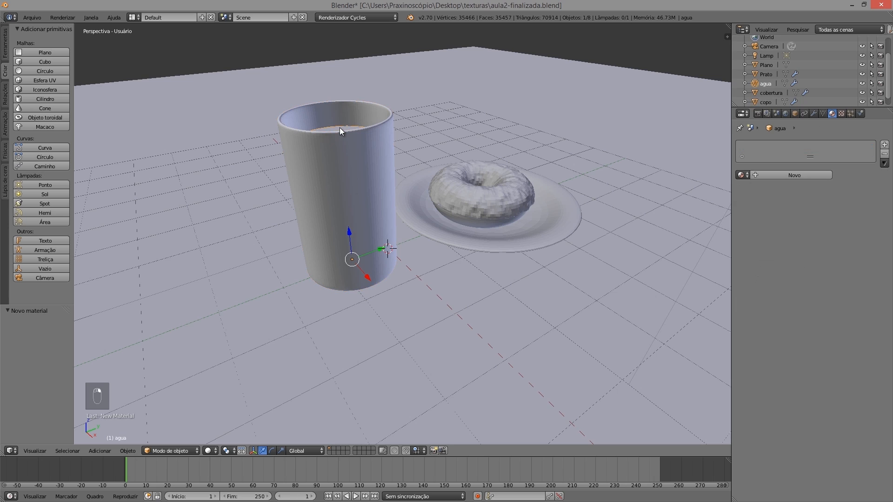
click(769, 173)
click(786, 175)
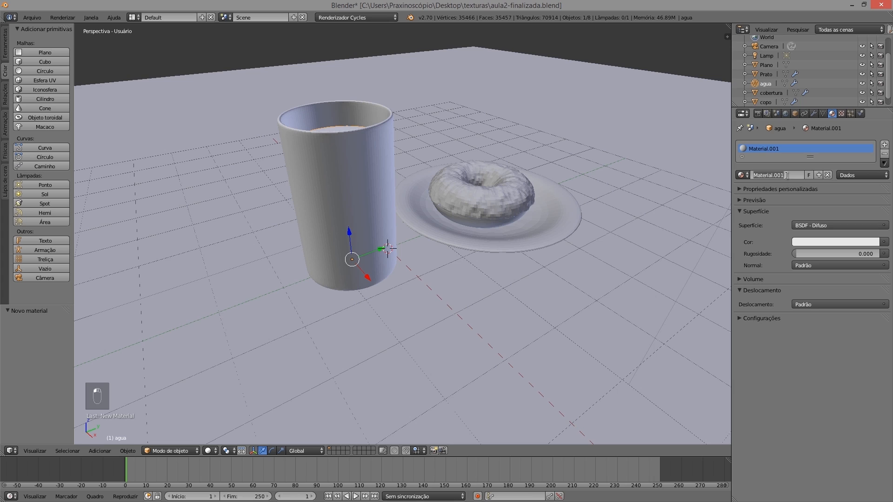
text(agua)
key(Return)
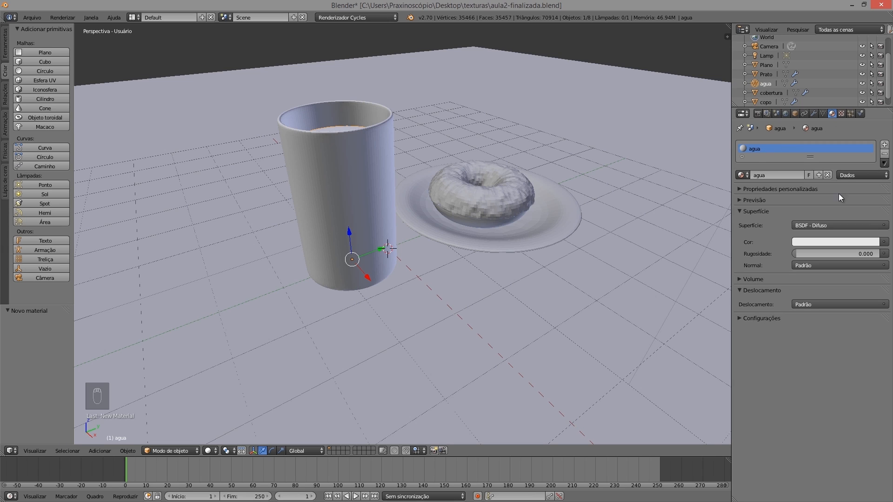
Step: Set the agua material's surface to BSDF - Vidro with a refraction index of 1.33
click(814, 227)
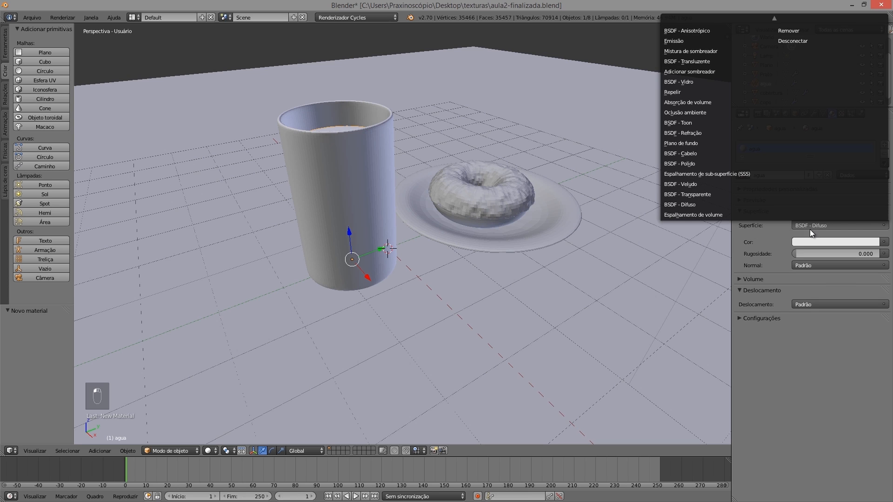
click(808, 224)
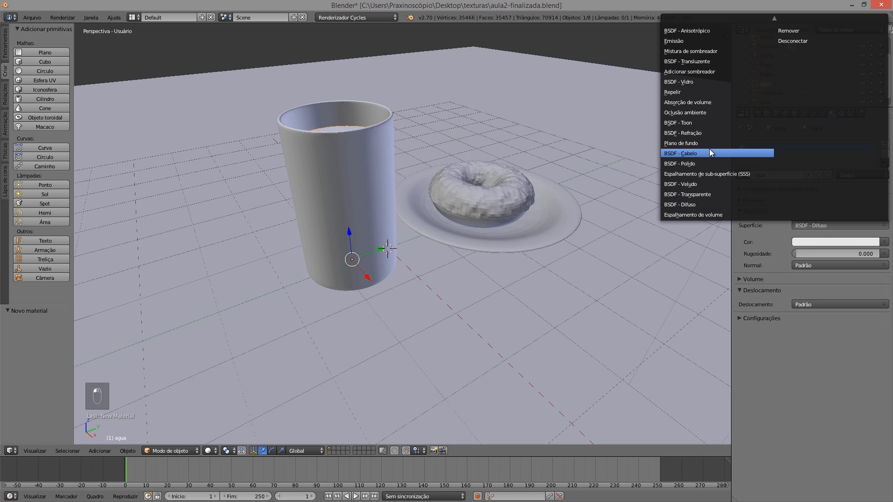
click(689, 82)
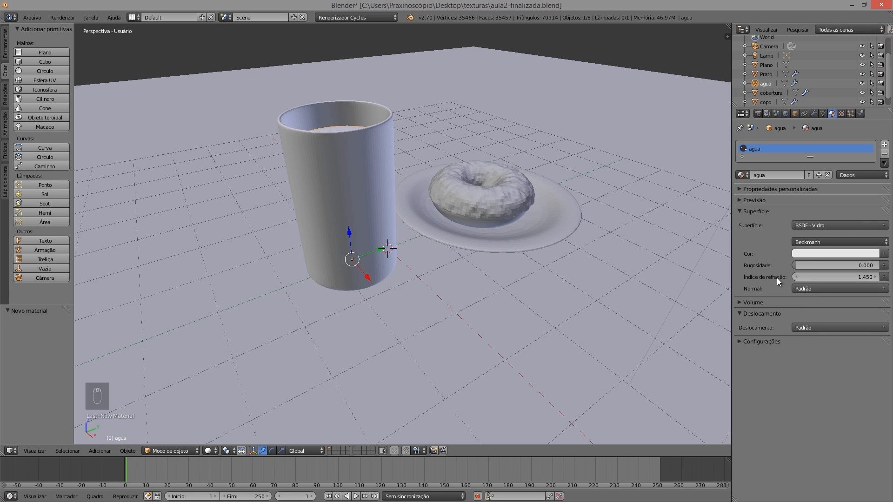
click(834, 276)
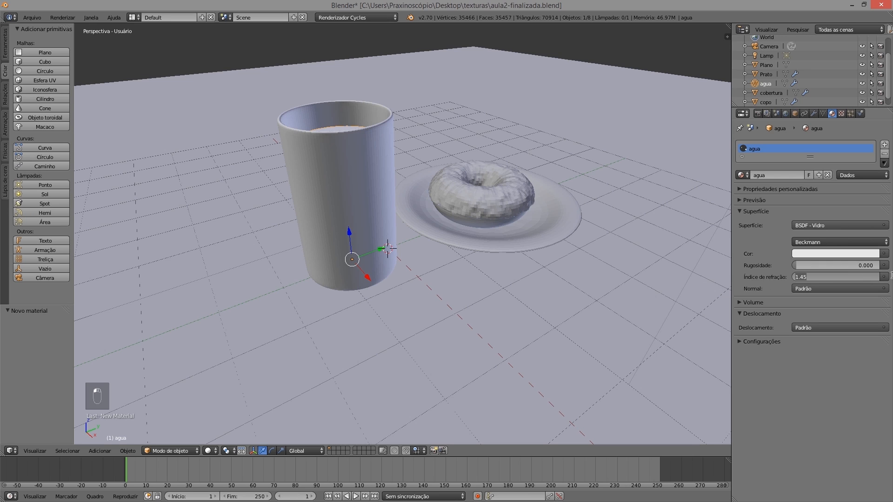
text(1.33)
key(Return)
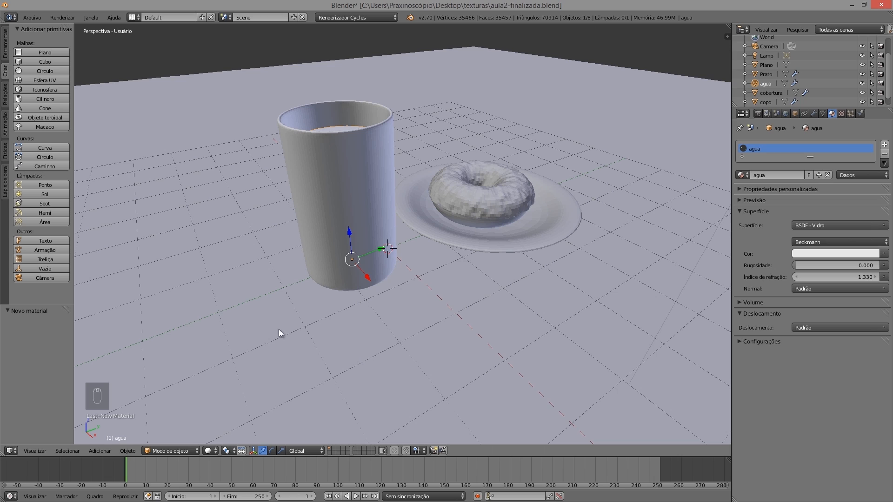
Step: Switch the viewport to rendered shading and inspect the glass and water from the opposite side
click(70, 17)
click(214, 451)
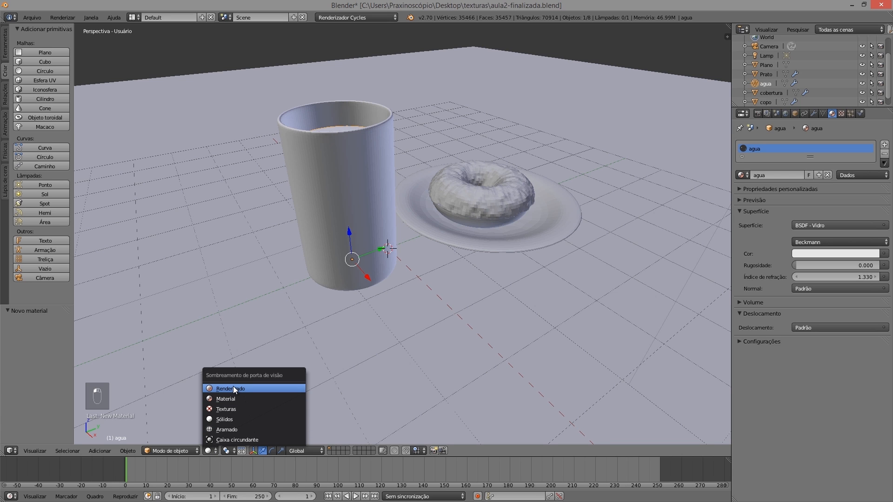
click(234, 389)
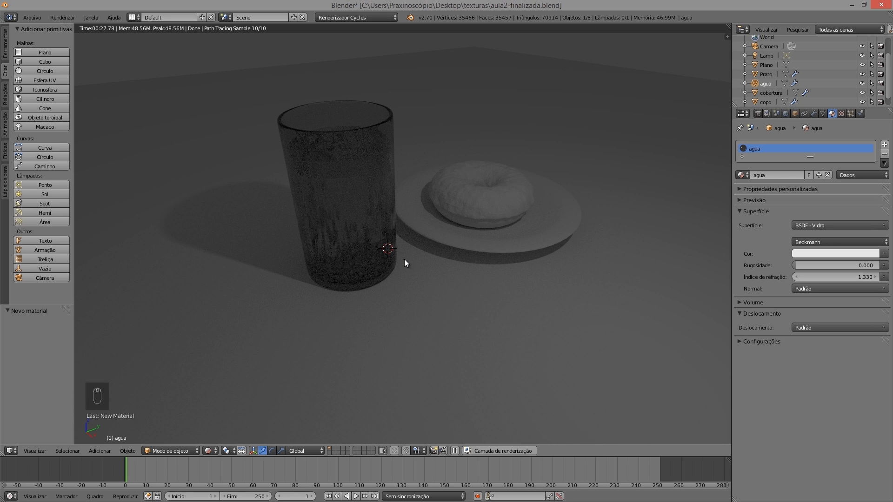
middle_drag(420, 296, 403, 284)
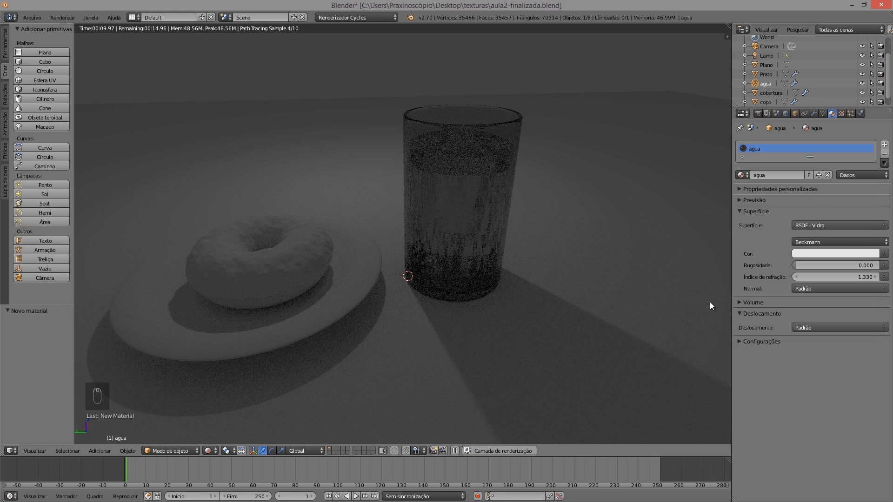
Step: Try 4 viewport subdivisions on the donut icing's Subsurf modifier, inspect the donut, and restore the setting to 2
click(813, 114)
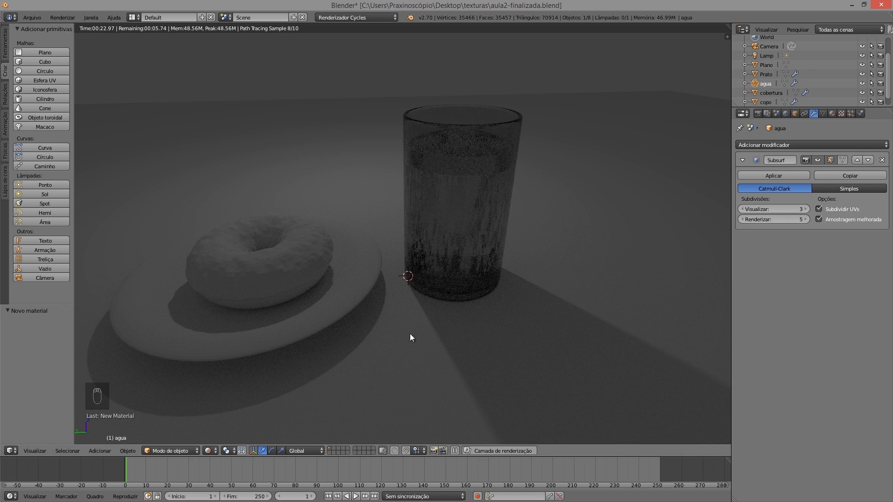
right_click(268, 264)
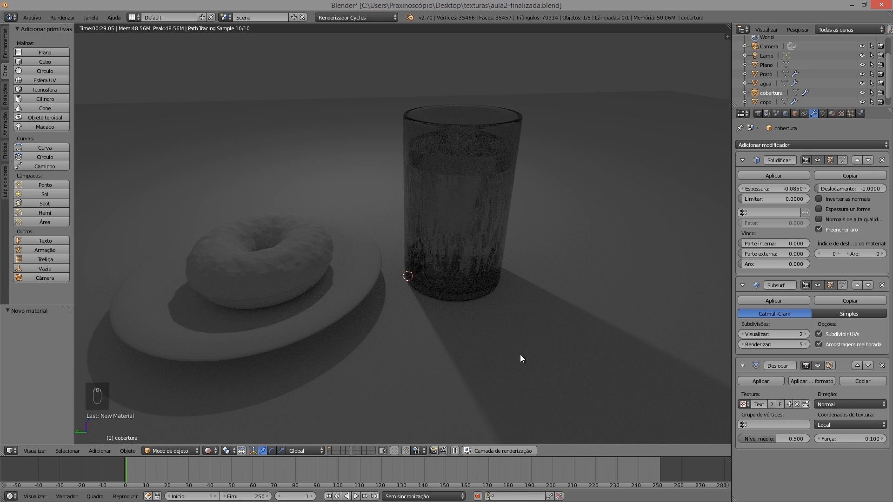
click(806, 334)
click(807, 334)
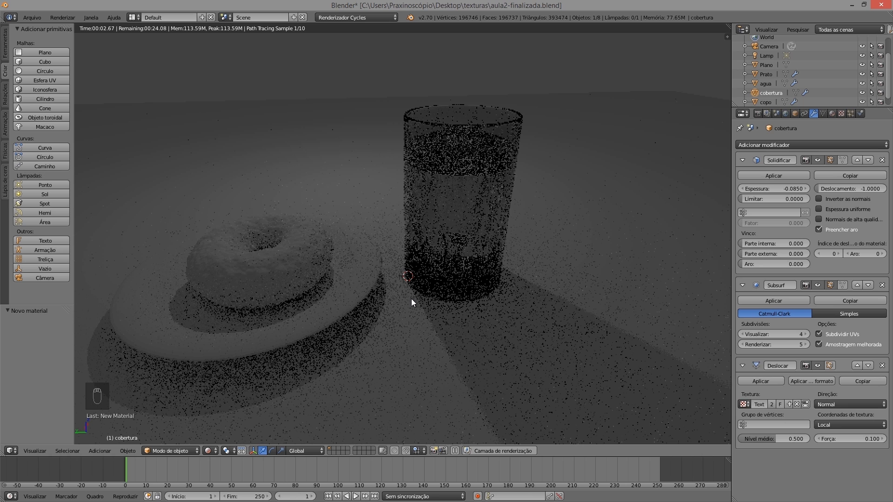
middle_drag(393, 323, 587, 309)
middle_drag(525, 222, 484, 238)
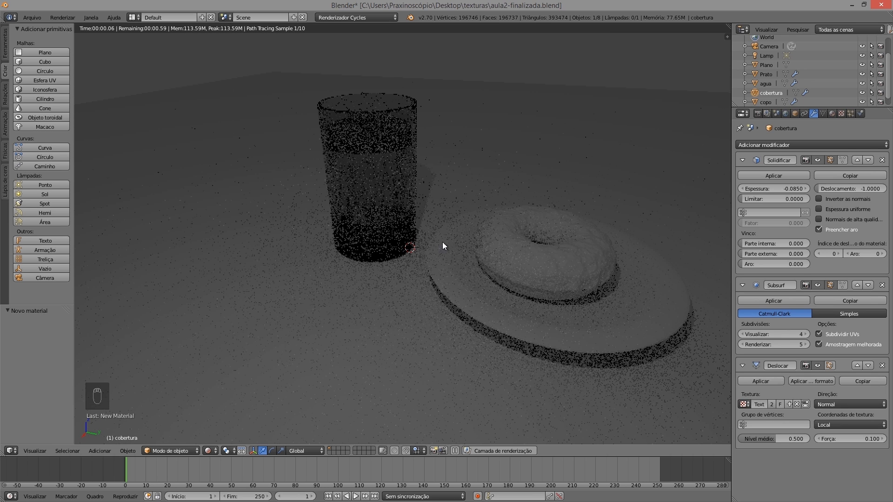
click(743, 334)
click(743, 334)
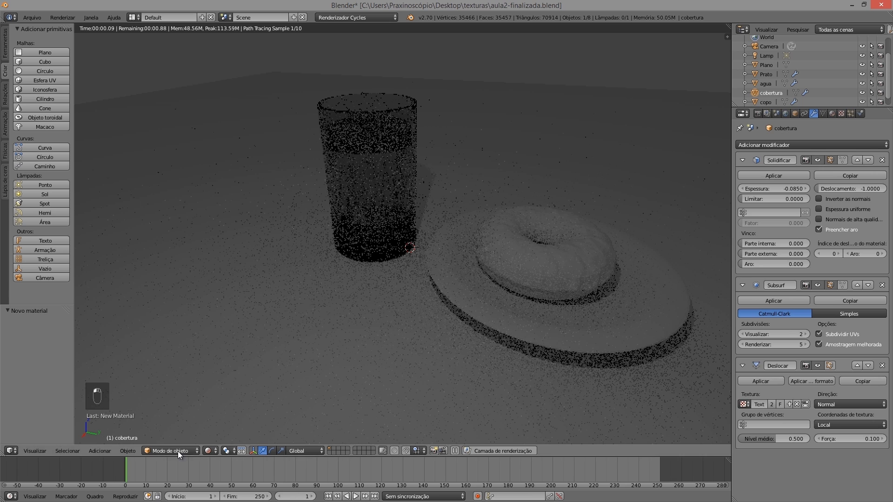
Step: Switch the viewport to solid shading and view the cup, donut and plate from the front
click(210, 451)
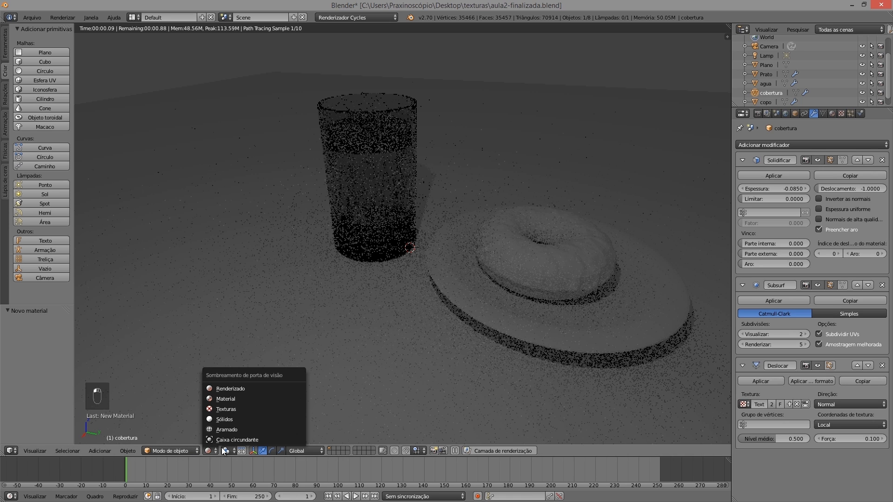
click(227, 421)
middle_drag(501, 228, 465, 233)
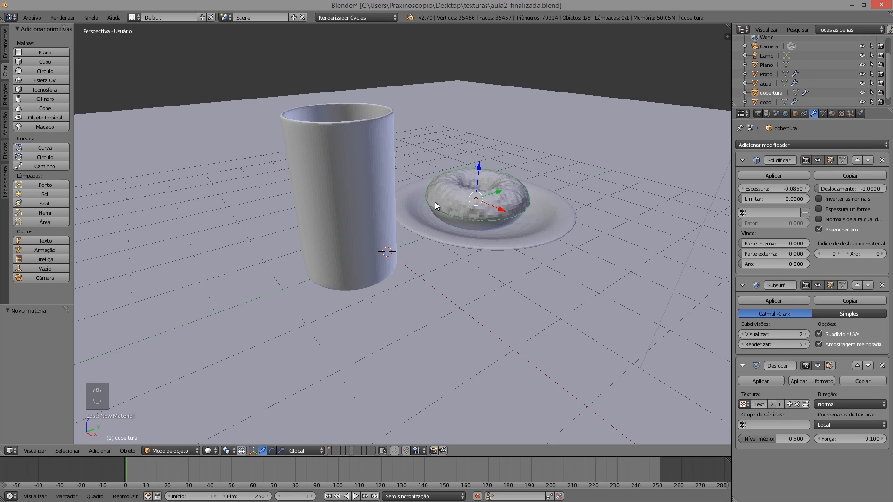
Step: Review the last render result in the image editor, and return to the 3D view
click(11, 451)
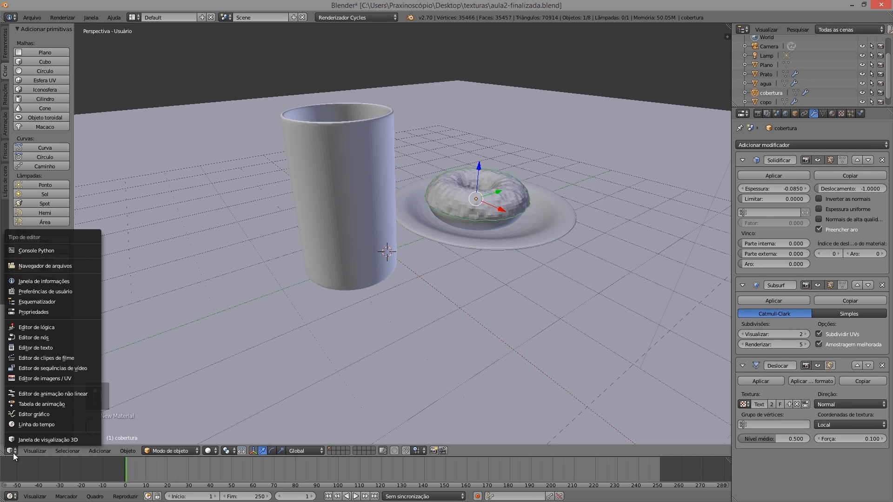
click(39, 377)
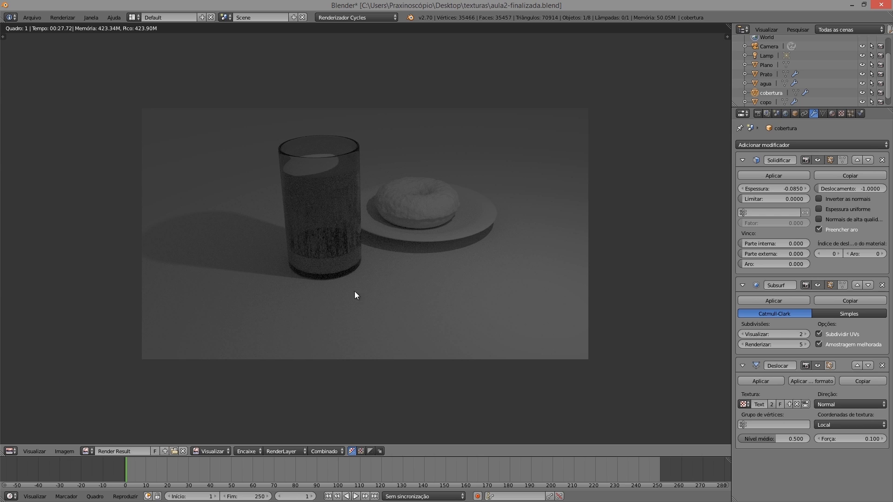
click(11, 451)
click(21, 440)
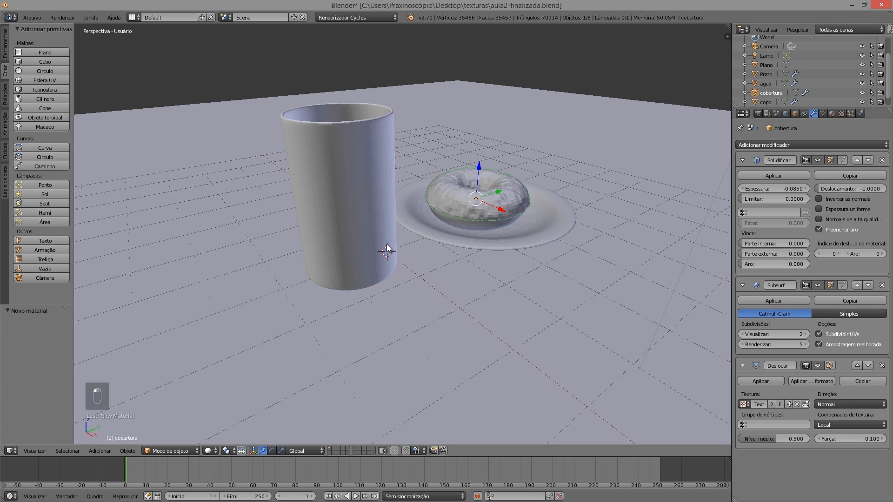
Step: Enable nodes on the scene's lamp and set its emission strength to 2000
scroll(493, 212, down, 5)
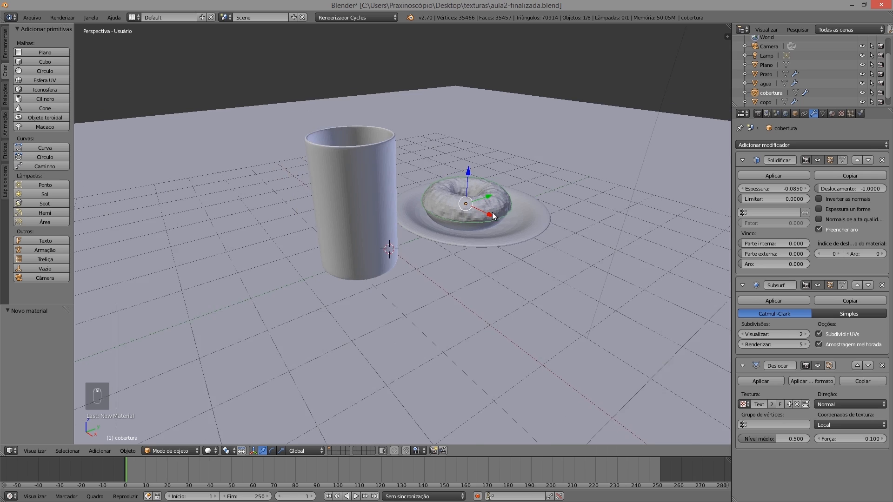
right_click(526, 77)
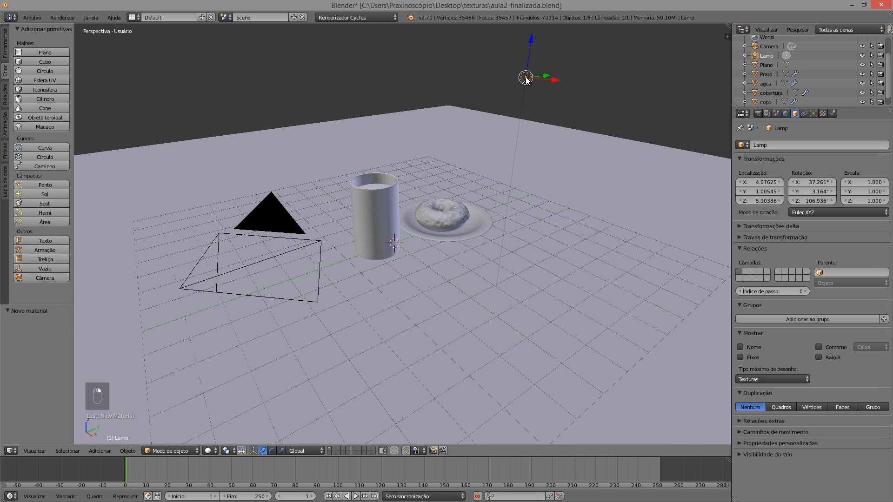
click(815, 113)
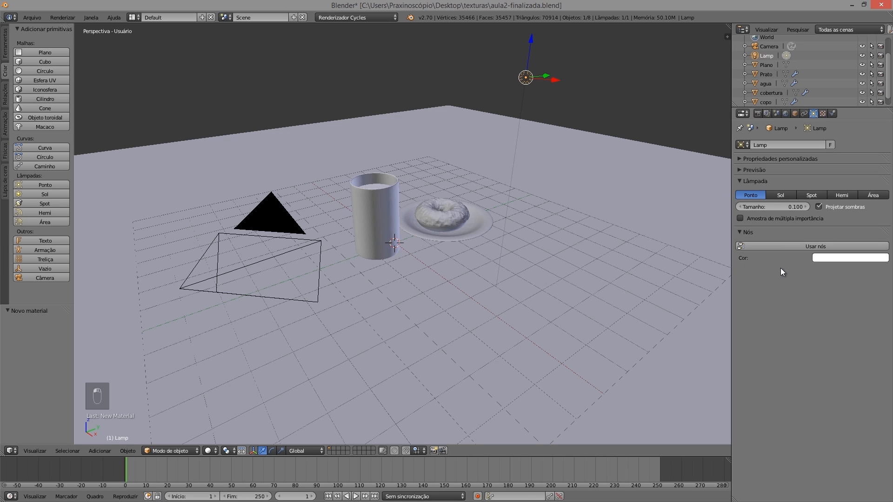
click(786, 244)
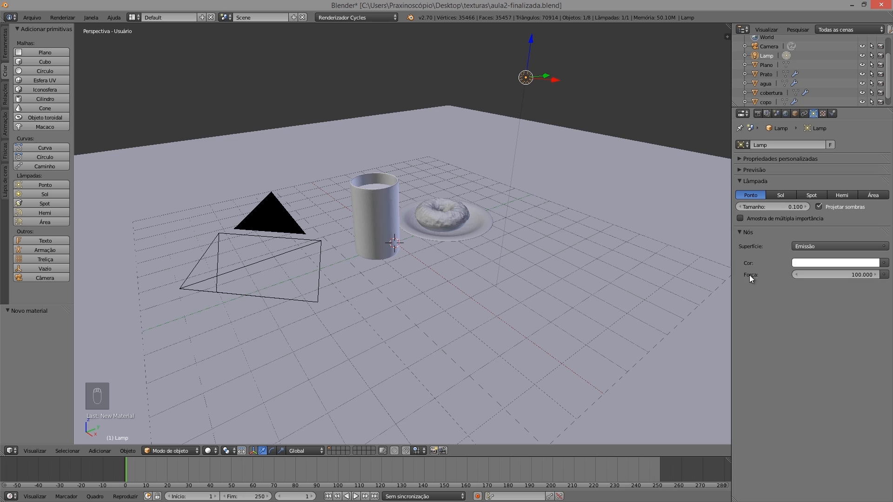
click(857, 275)
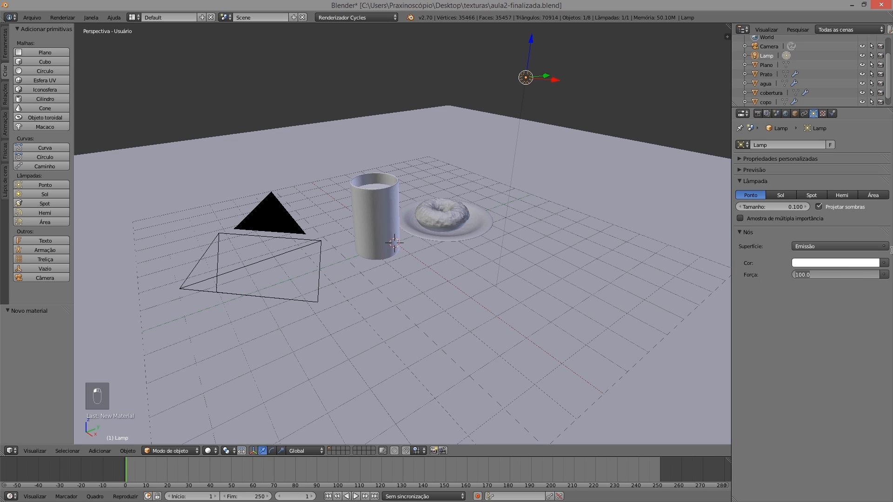
text(2)
key(Return)
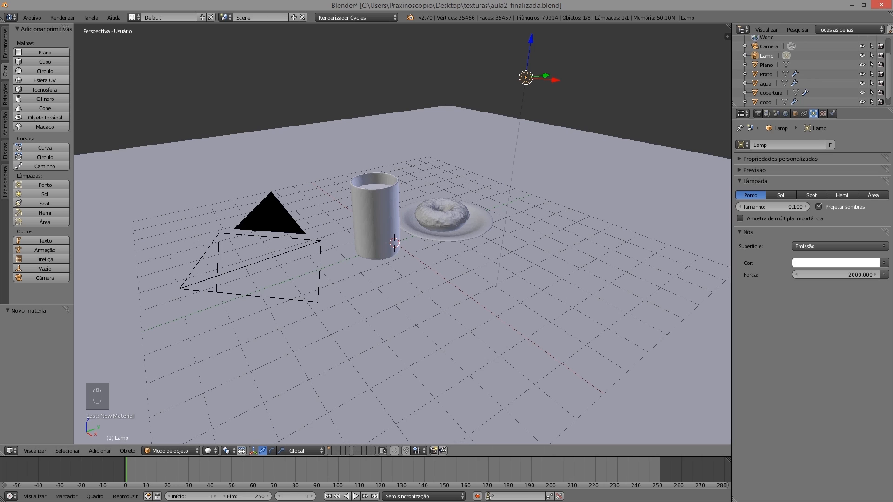
Step: Render the image to check the stronger lamp light, and return to the 3D view
click(69, 17)
click(71, 26)
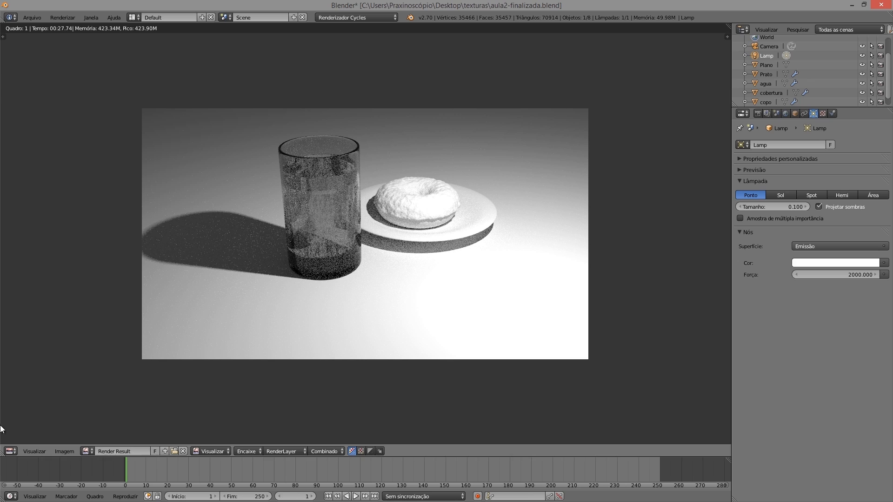
click(10, 451)
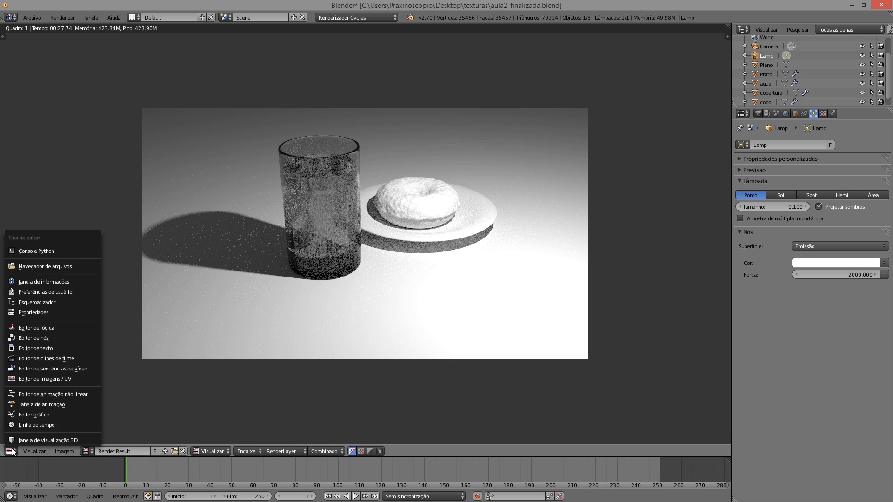
click(46, 440)
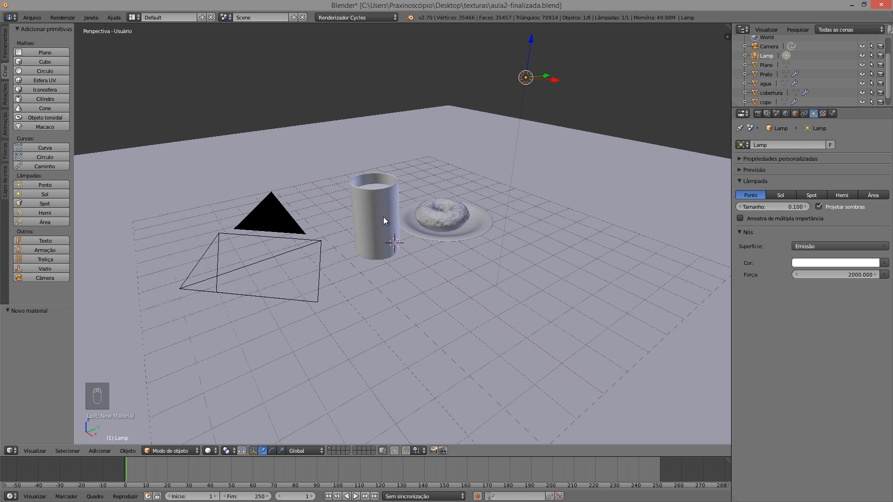
Step: Switch the viewport to wireframe shading, select the water inside the cup and show its transform values
scroll(384, 218, up, 4)
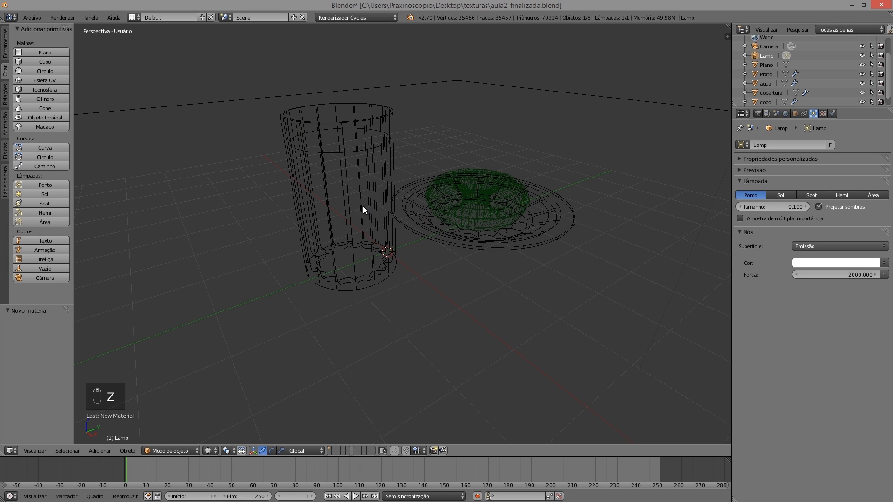
key(z)
middle_drag(342, 172, 346, 190)
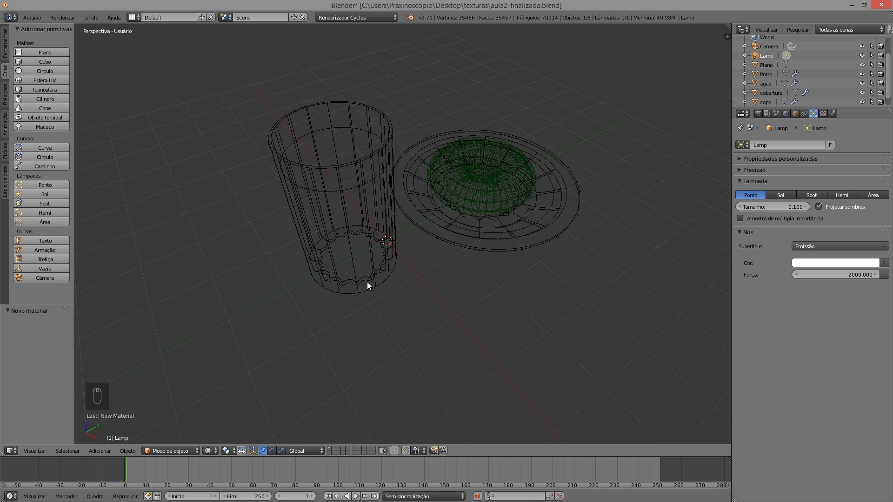
middle_drag(352, 177, 359, 147)
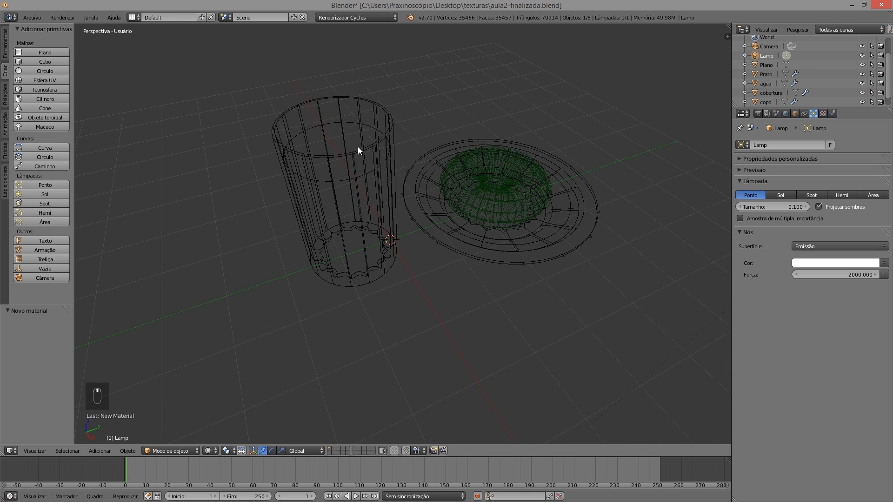
right_click(329, 123)
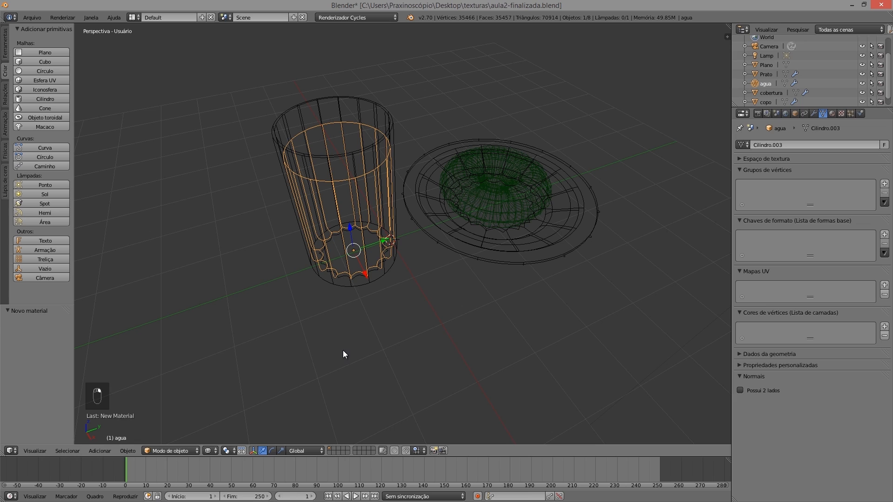
key(n)
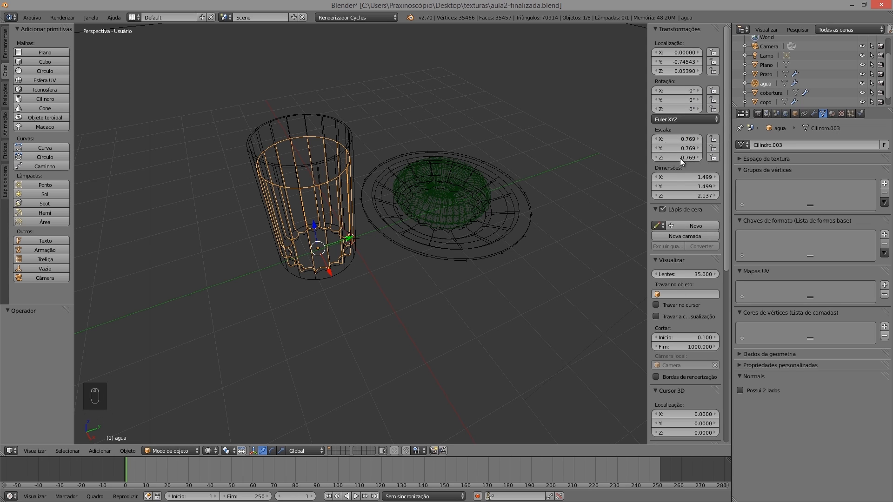
Step: Apply the water object's scale so its transform is reset
click(128, 452)
click(131, 452)
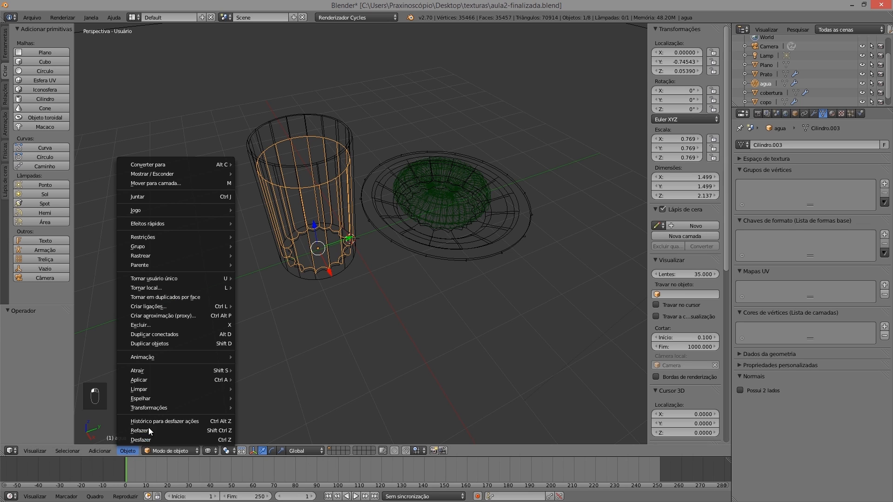
mouse_move(168, 379)
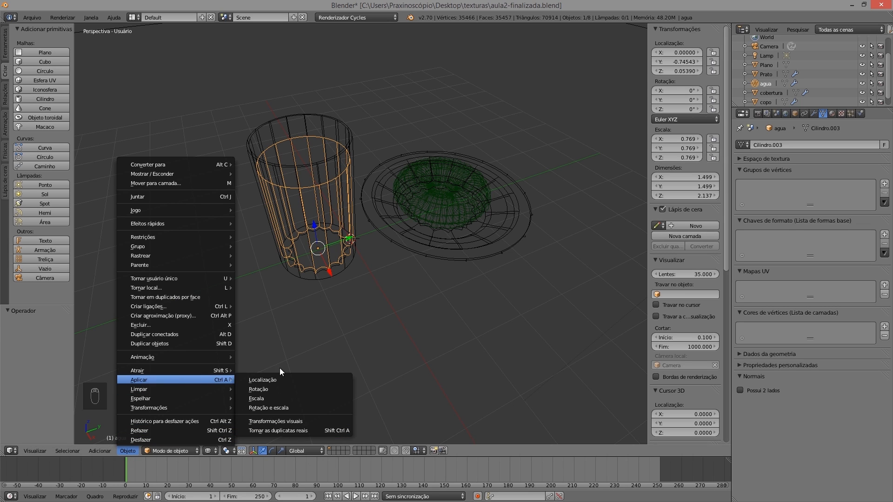
click(267, 400)
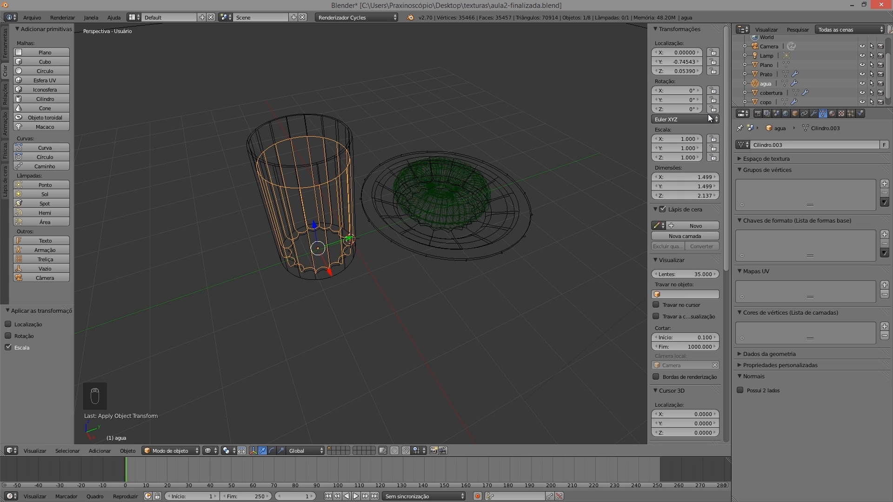
Step: Set the water object's scale to 0.99 on the X, Y and Z axes
click(687, 139)
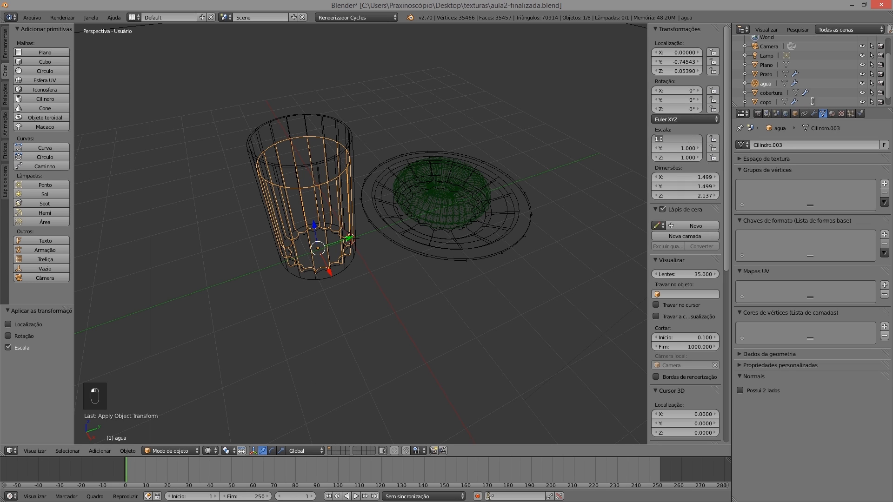
text(0.99)
key(Return)
click(688, 148)
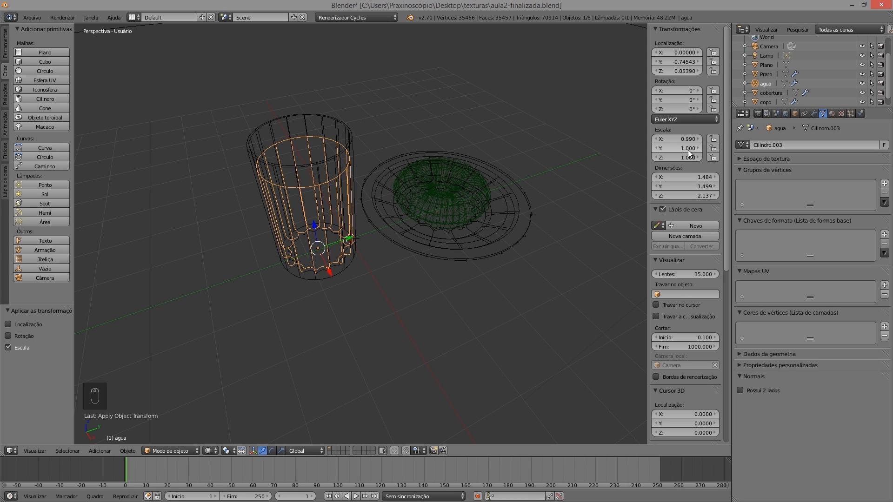
key(BackSpace)
text(.99)
key(Return)
click(697, 158)
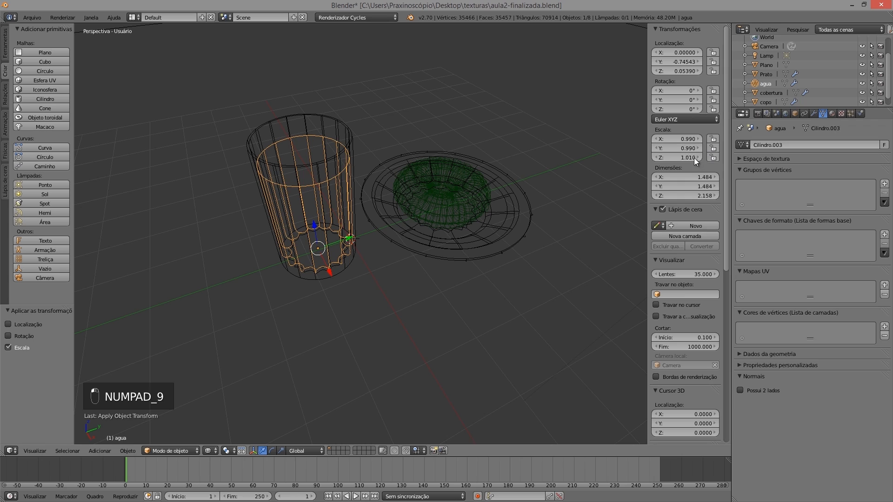
click(698, 157)
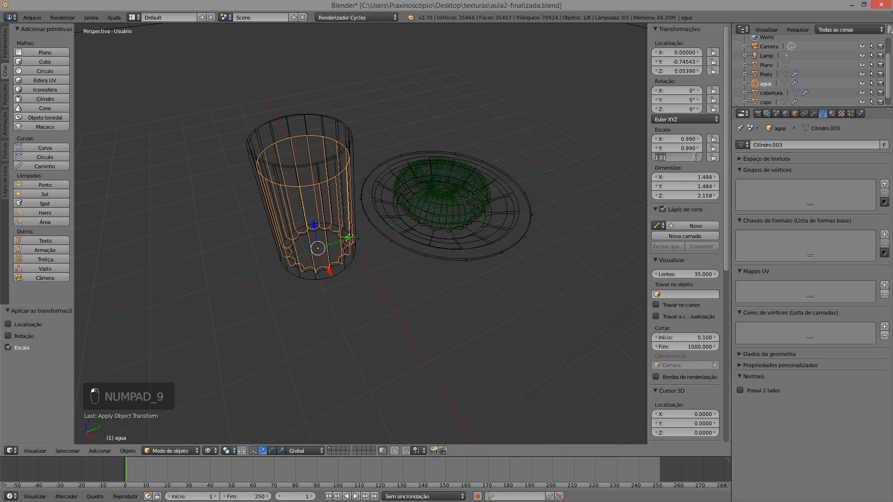
text(0.99)
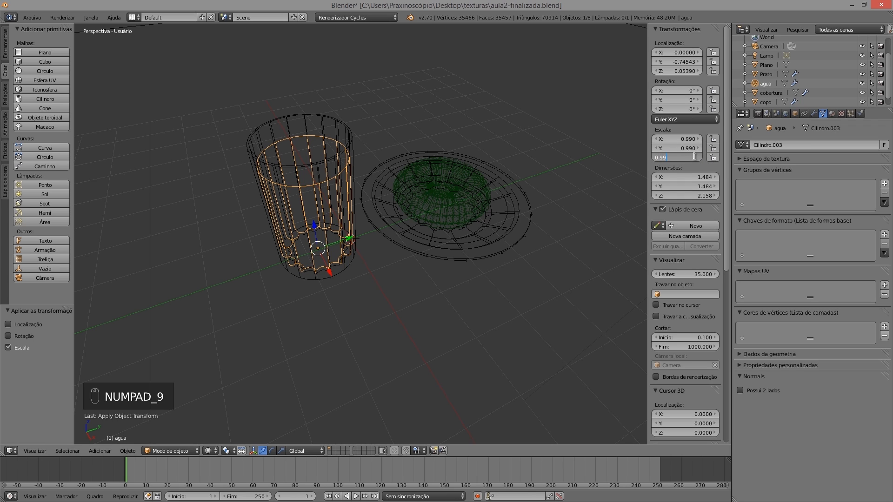
key(BackSpace)
key(BackSpace)
key(BackSpace)
text(.99)
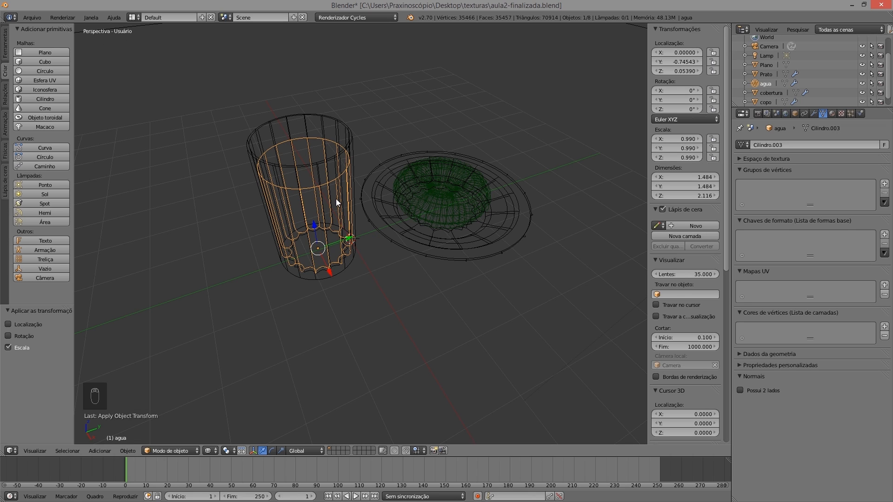
Step: Render the image to check the slightly shrunken water in the glass, and open the scene's render settings
key(F12)
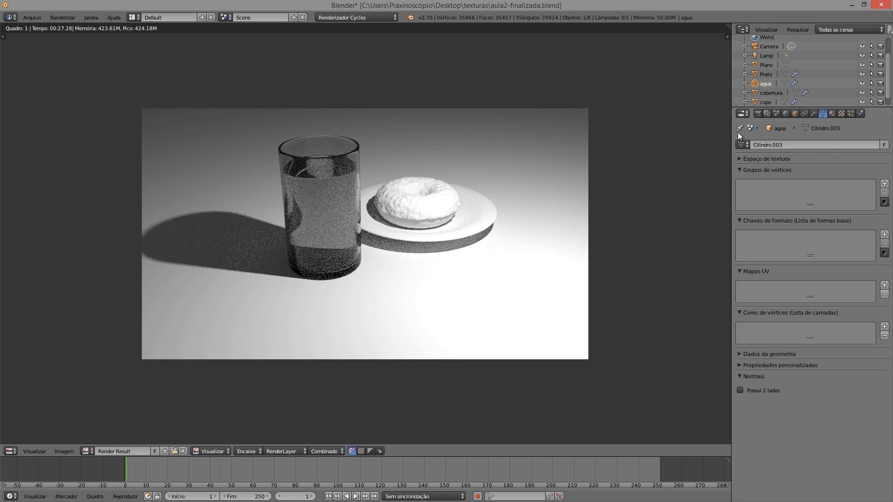
click(757, 113)
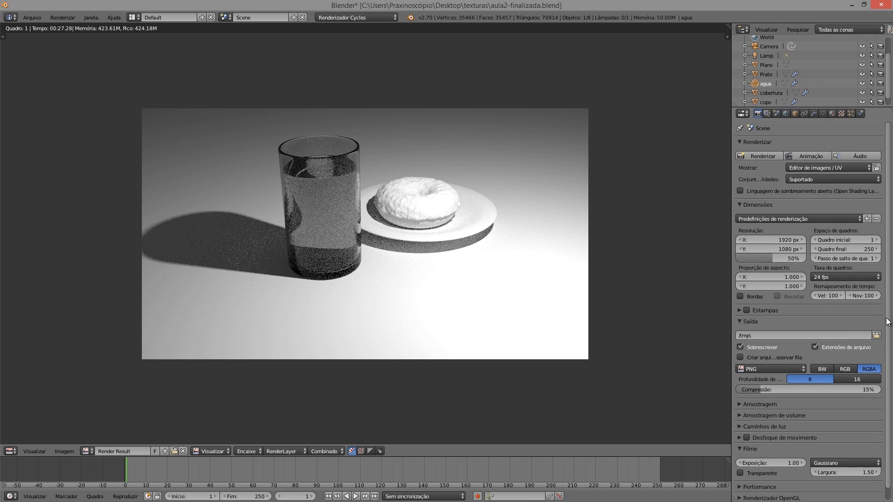
Step: Set the scene's render samples to 32 and render the image
scroll(889, 321, down, 1)
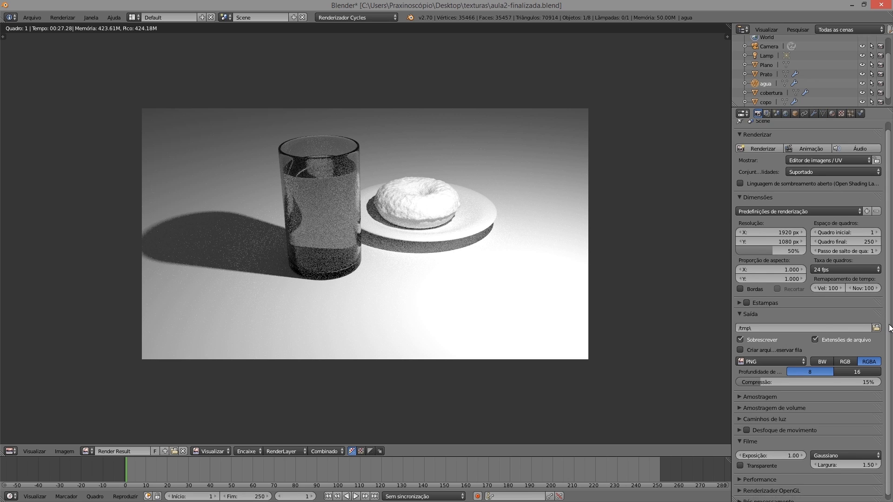
click(763, 391)
scroll(849, 381, down, 3)
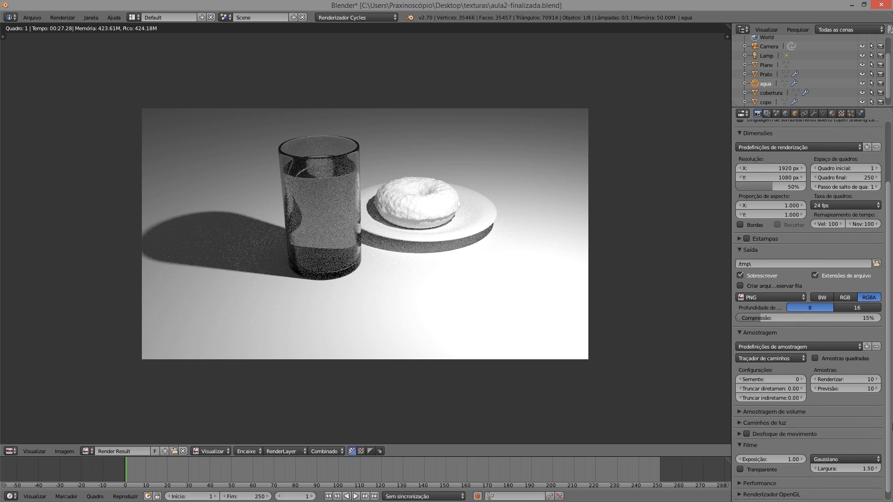
click(867, 379)
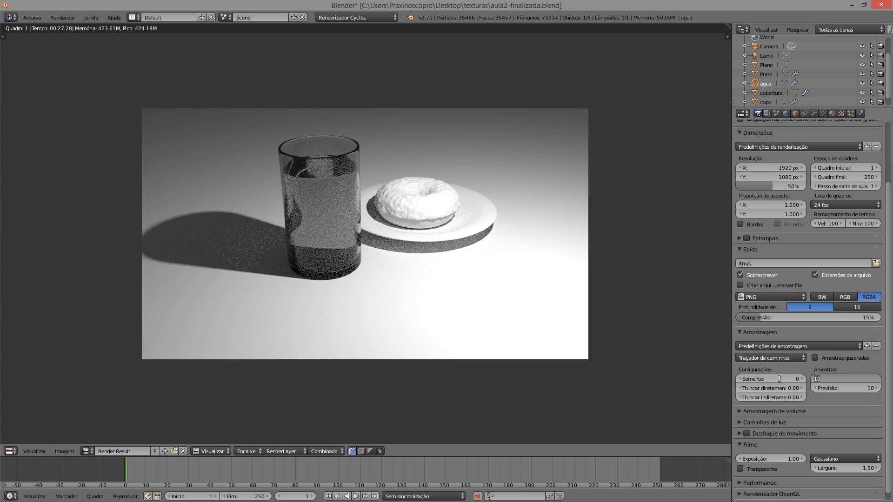
text(32)
key(Return)
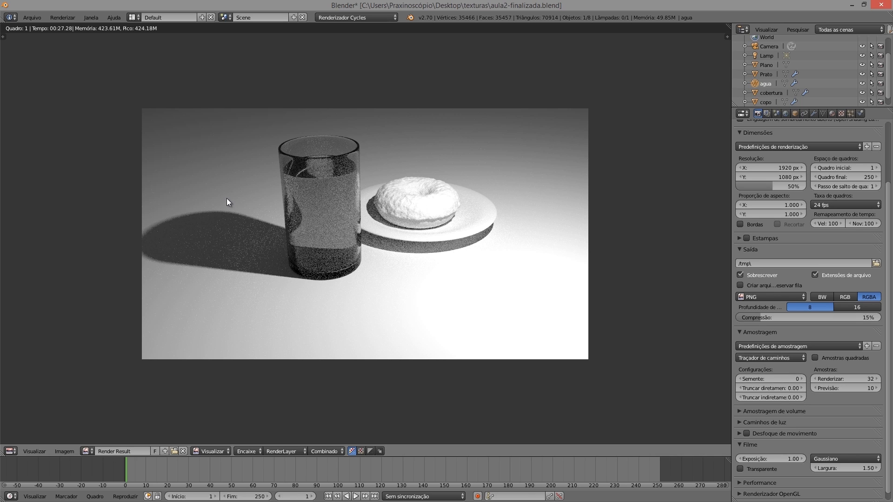
key(F12)
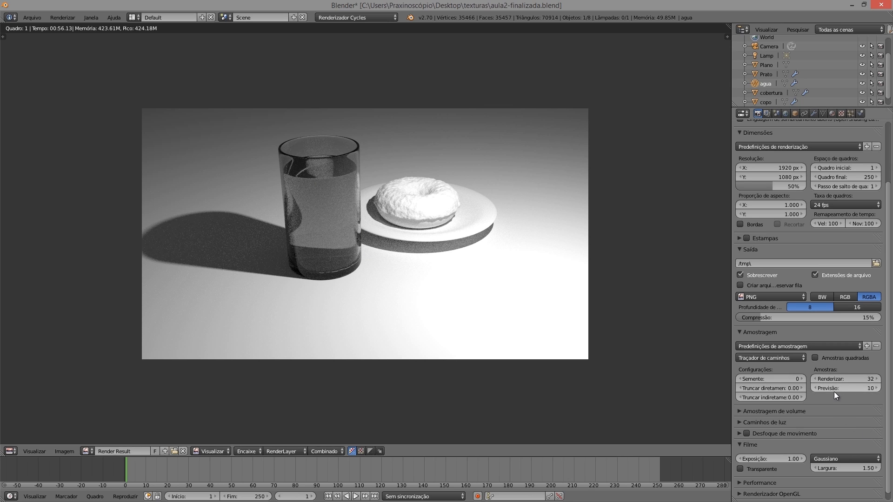
Step: Raise the render samples to 64 and render the image again to compare the noise
click(865, 377)
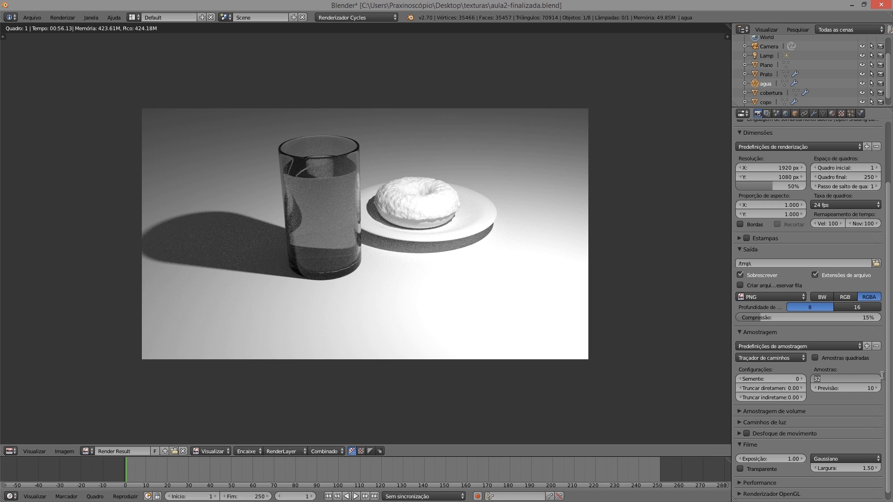
text(64)
key(Return)
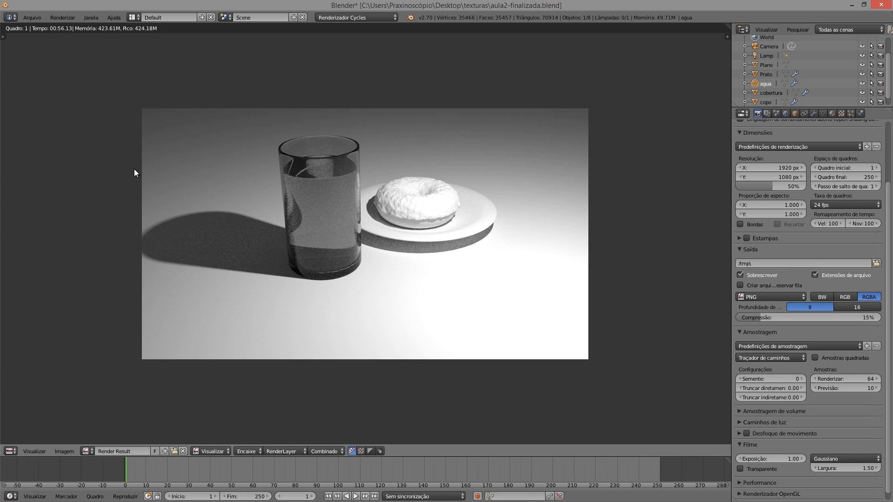
click(63, 17)
click(69, 28)
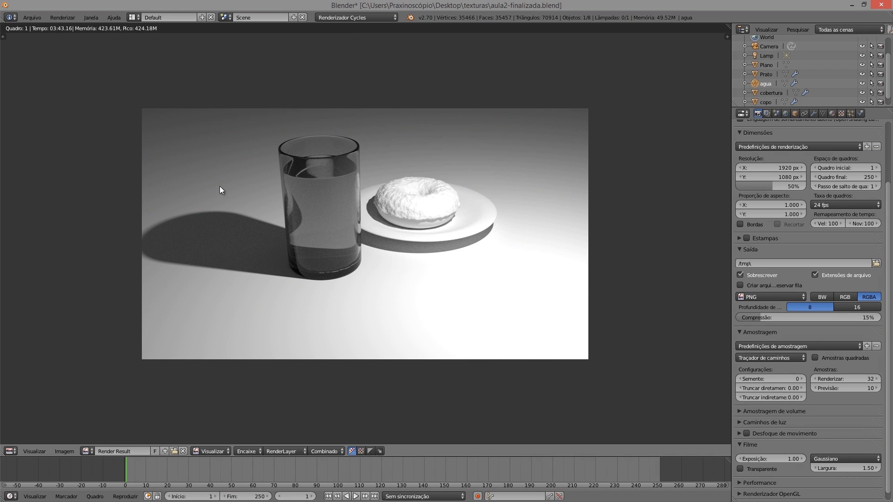
Step: Return from the render result to the 3D view and open the water material's surface colour
click(10, 452)
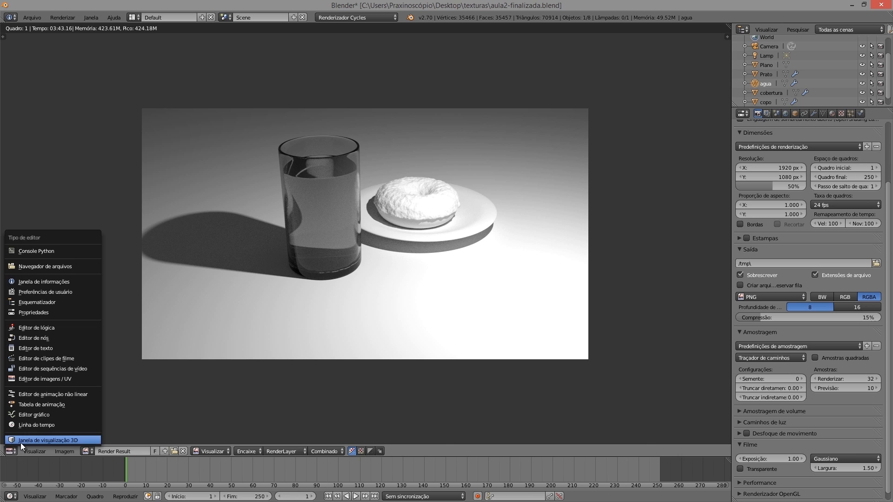
click(20, 440)
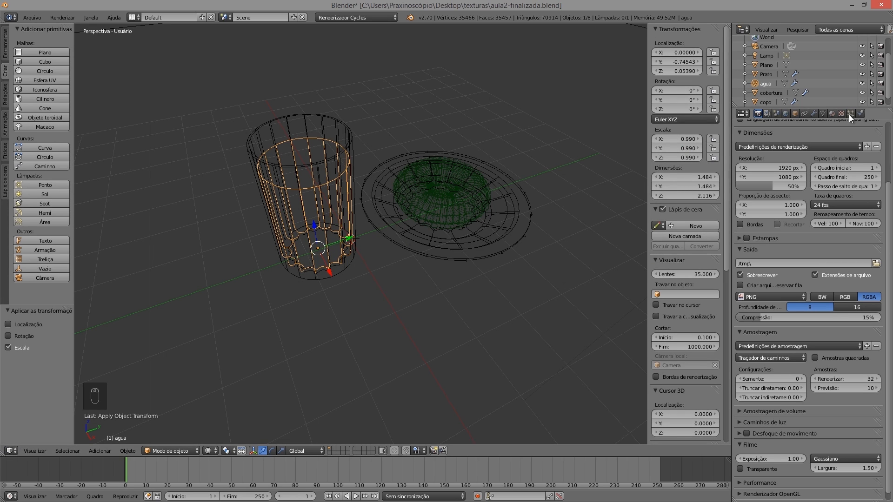
click(832, 114)
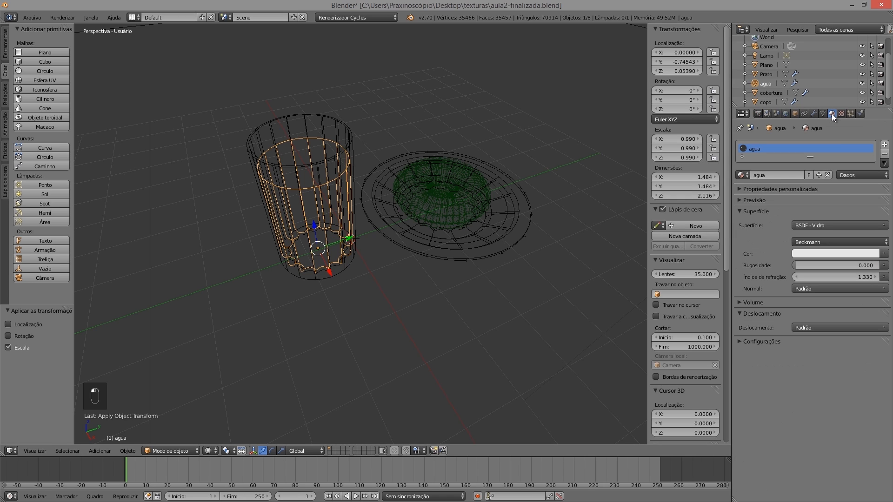
click(821, 254)
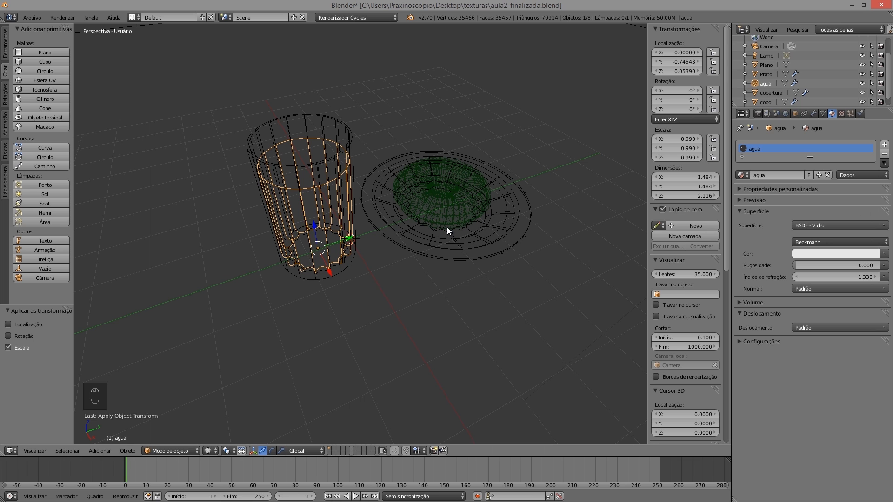
Step: Switch to solid shading and give the donut's topping a new diffuse material with a pink colour
key(z)
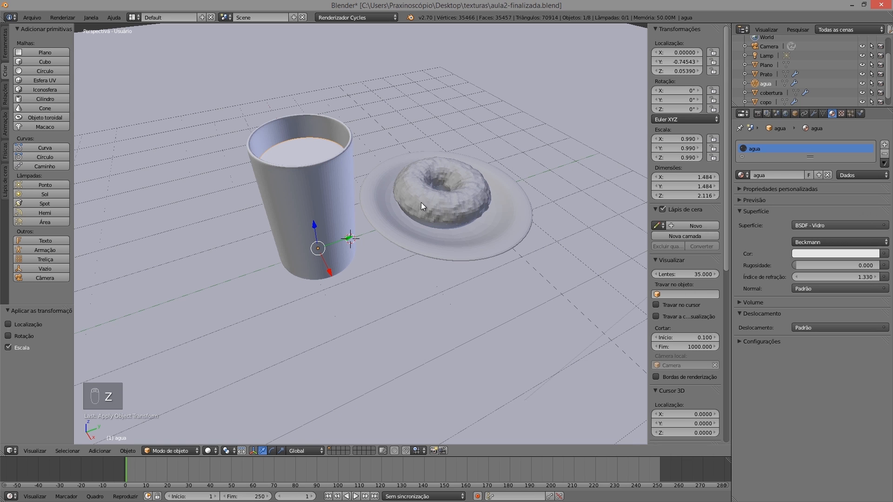
mouse_move(439, 214)
middle_down()
mouse_move(453, 202)
mouse_move(459, 233)
mouse_move(464, 226)
middle_up()
scroll(479, 246, up, 2)
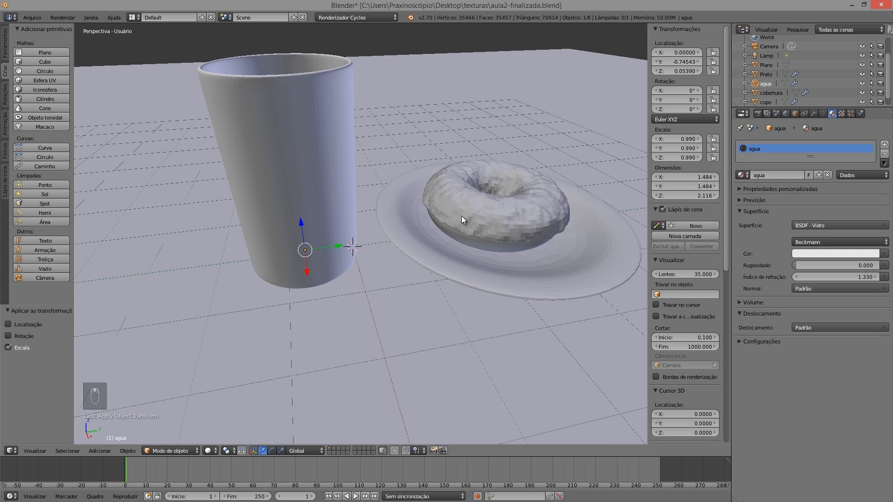
right_click(490, 212)
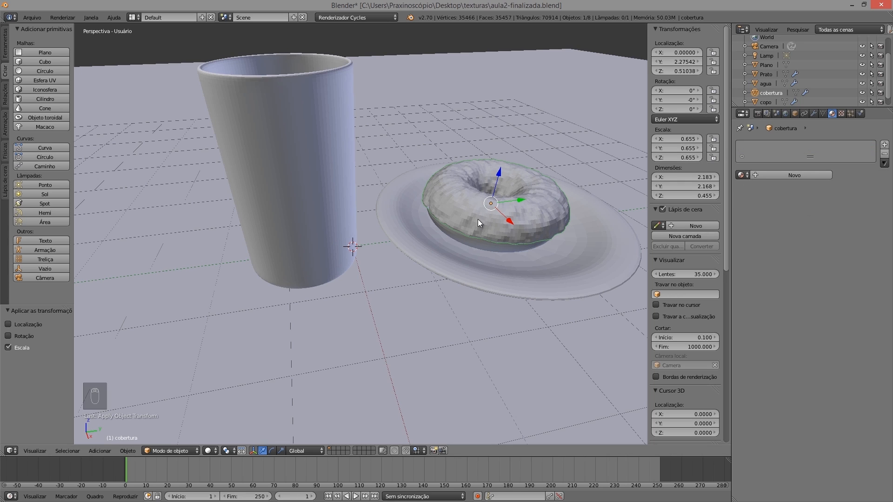
click(785, 175)
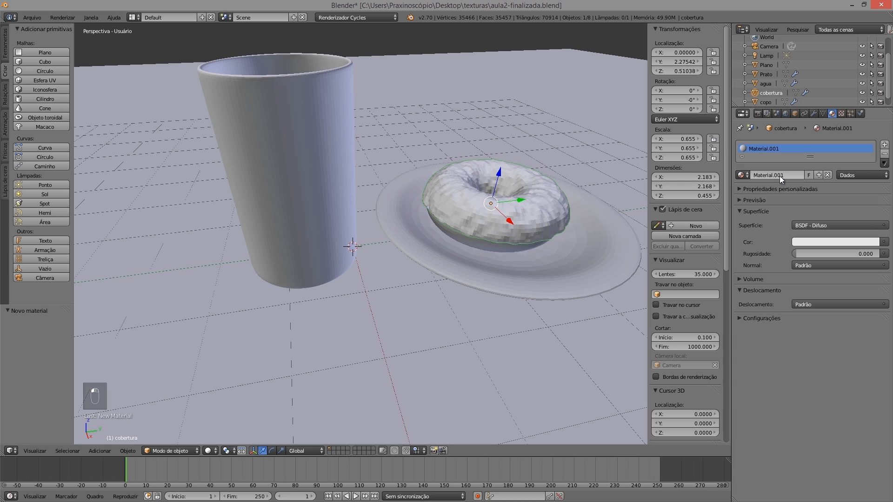
click(820, 242)
drag(835, 151, 849, 160)
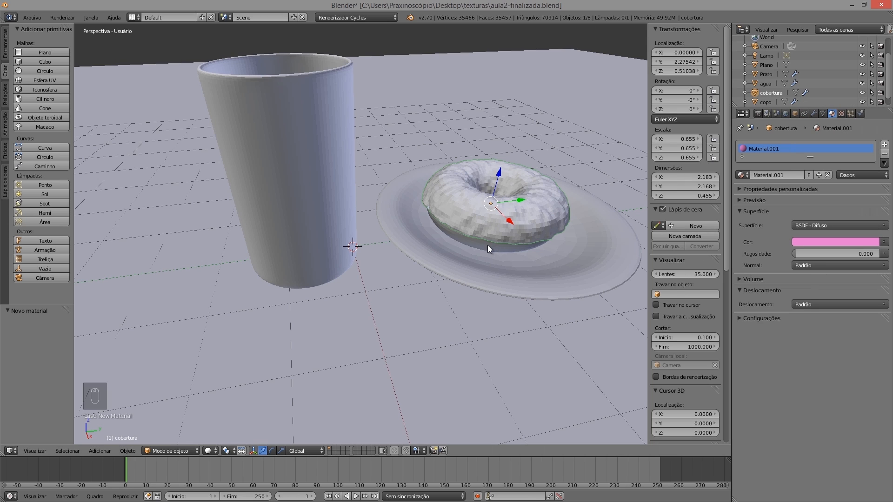
Step: Give the donut's body beneath the topping a new diffuse material with a light orange-brown colour
right_click(473, 245)
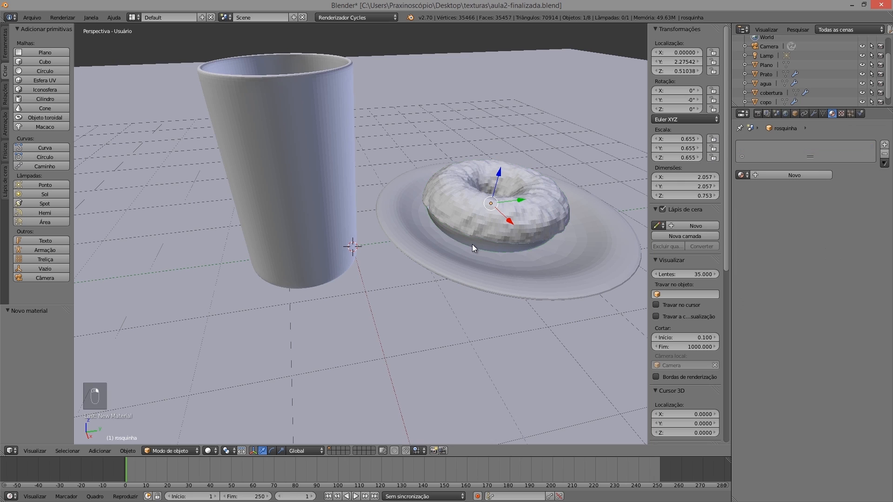
click(775, 175)
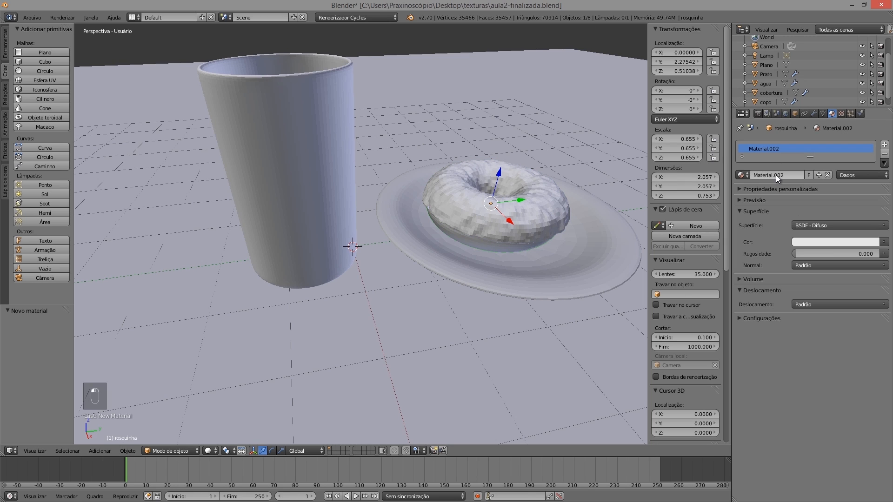
click(811, 241)
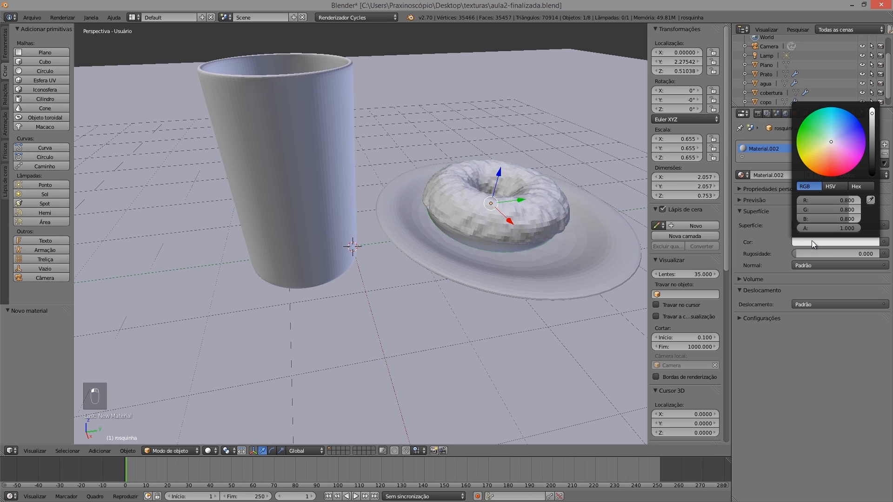
drag(831, 146, 817, 167)
drag(872, 114, 872, 126)
drag(814, 166, 817, 163)
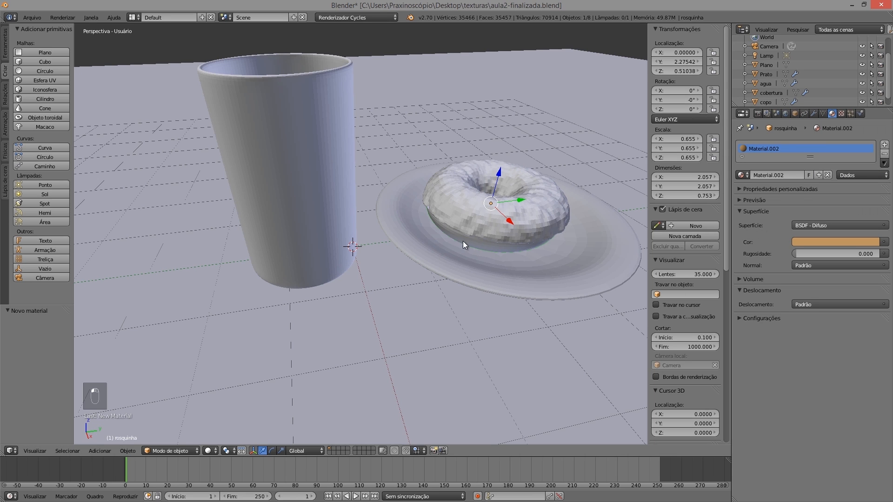
Step: Create a material named prato for the plate and set its surface to a mix shader (Mistura de sombreador)
middle_drag(419, 237, 508, 215)
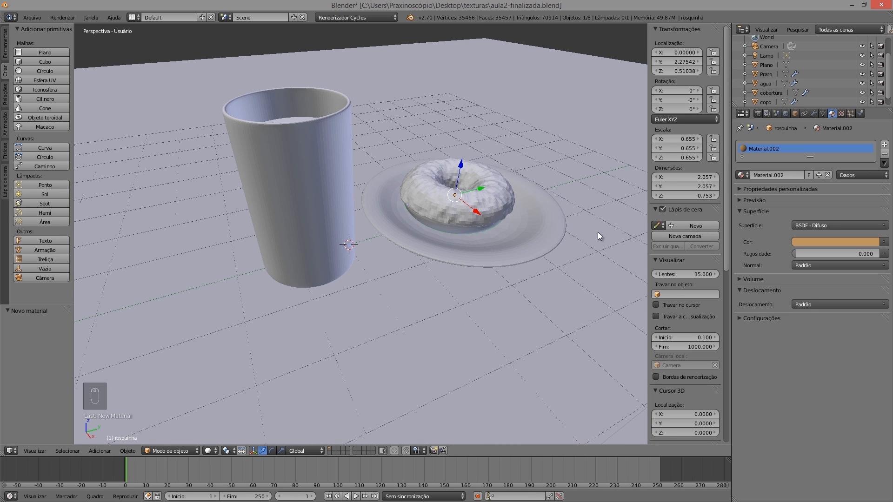
middle_drag(538, 342, 533, 309)
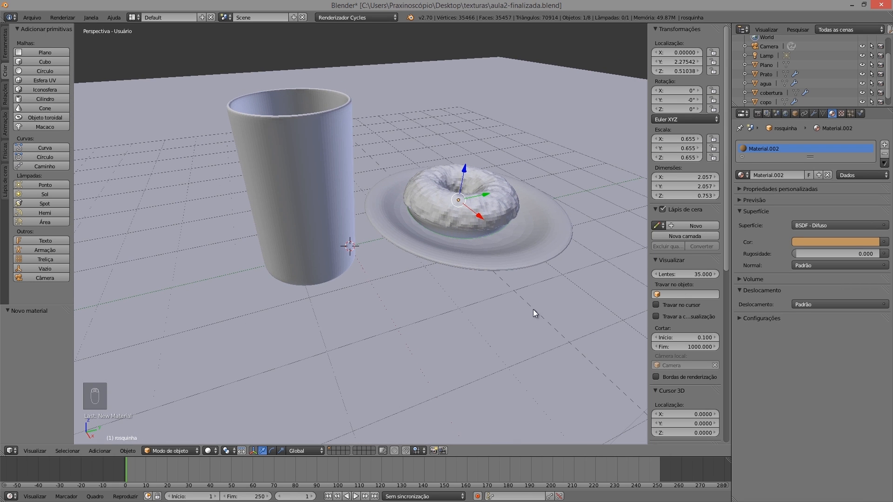
right_click(401, 296)
right_click(431, 250)
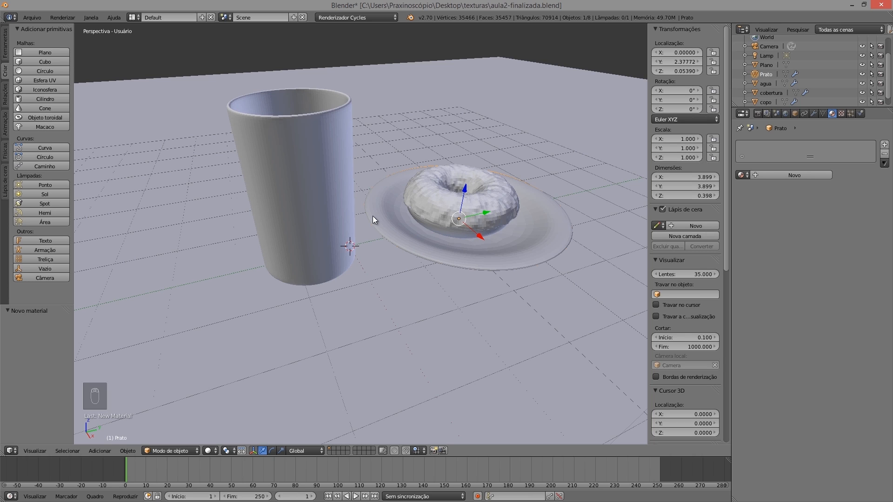
click(790, 175)
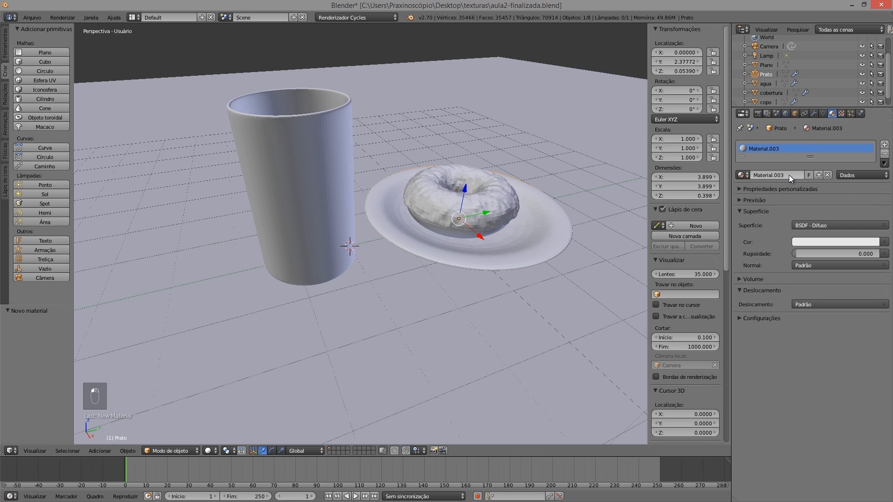
click(785, 175)
text(prato)
key(Return)
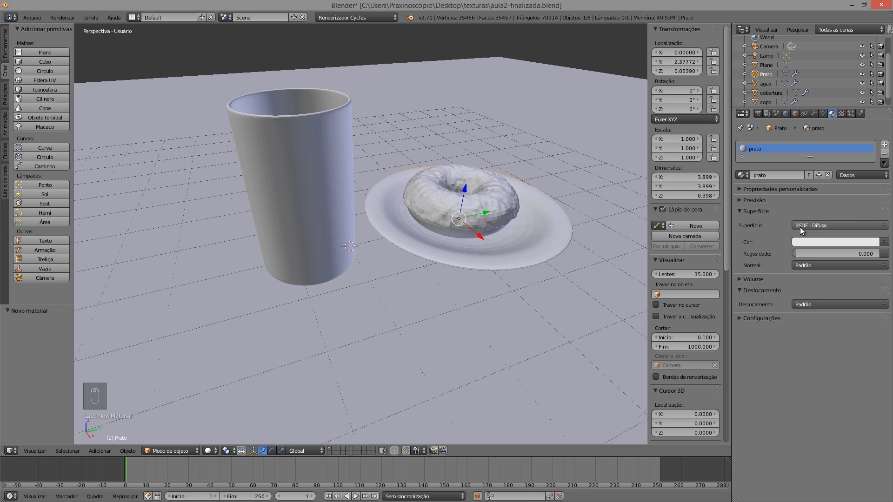
click(816, 225)
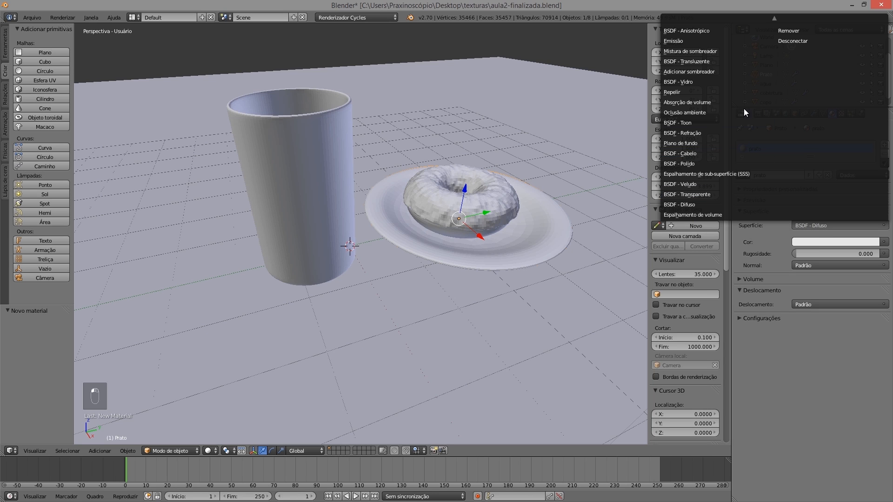
click(712, 49)
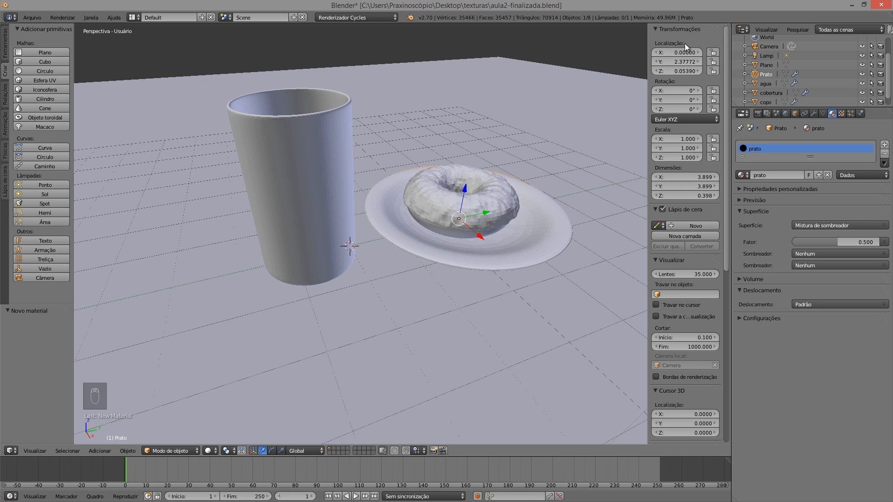
Step: Split the 3D view into two side-by-side areas, hiding both sidebars in the new area and the transform properties in the original
drag(730, 25, 402, 41)
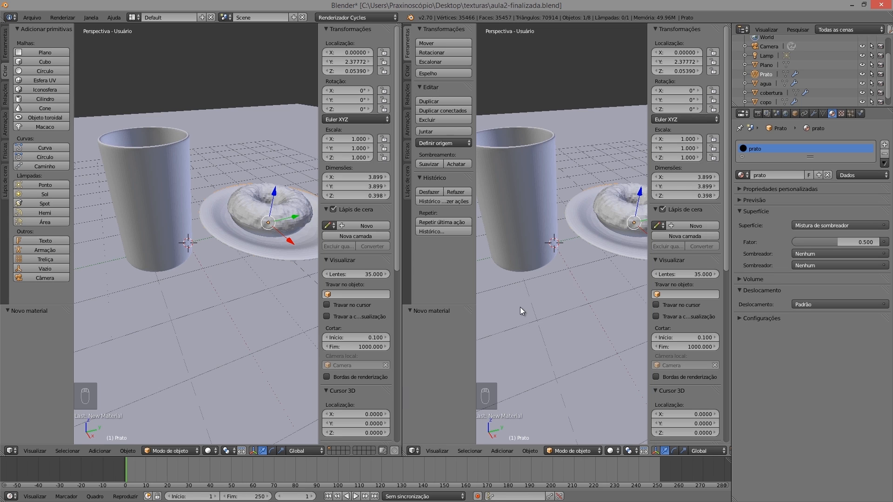
key(t)
key(n)
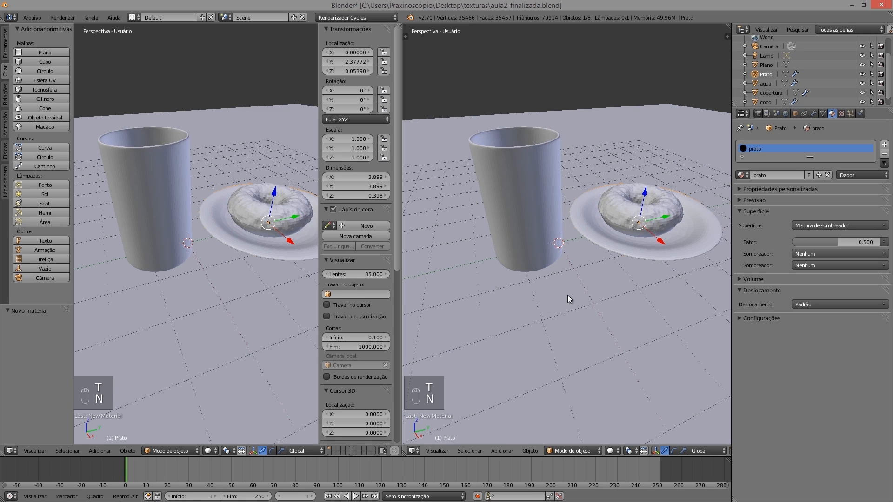
middle_drag(610, 230, 633, 223)
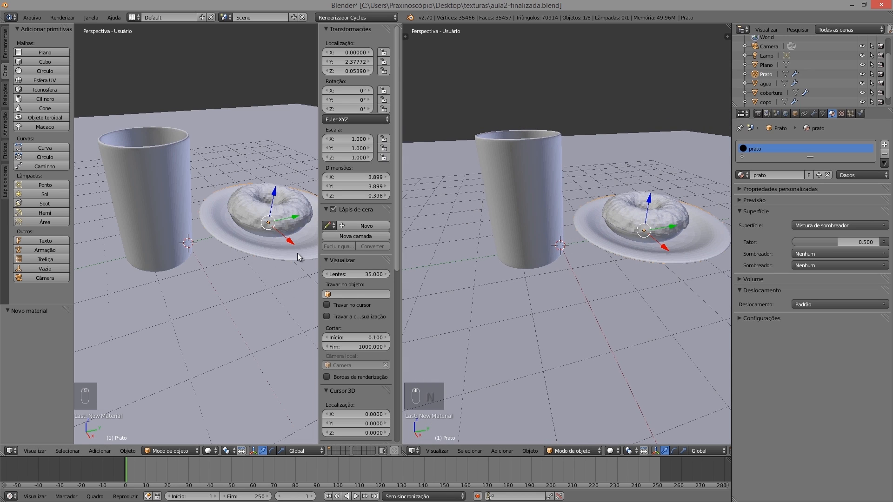
key(n)
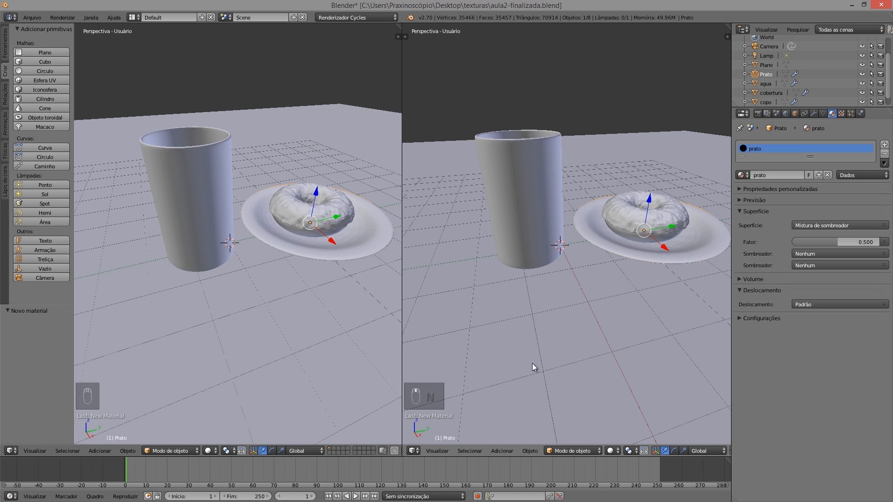
Step: Turn the new area beside the 3D view into a node editor showing the prato material's nodes up close
click(414, 452)
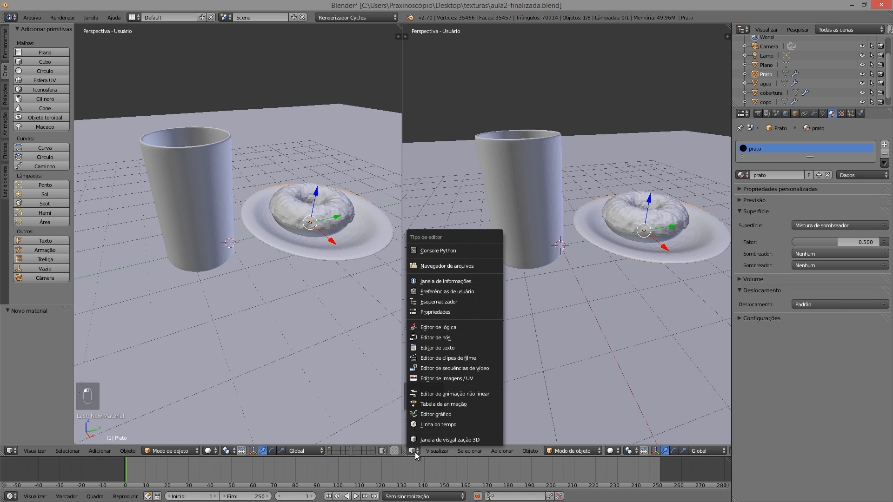
click(453, 338)
scroll(541, 240, up, 4)
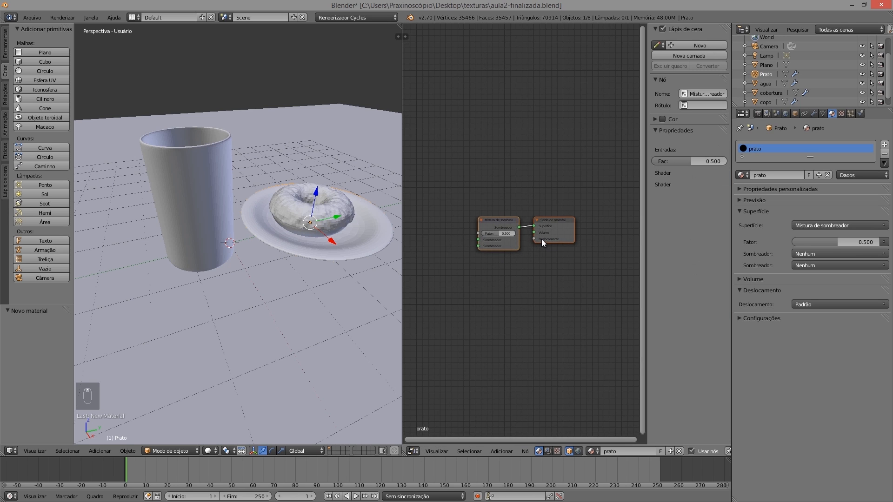
scroll(543, 239, up, 2)
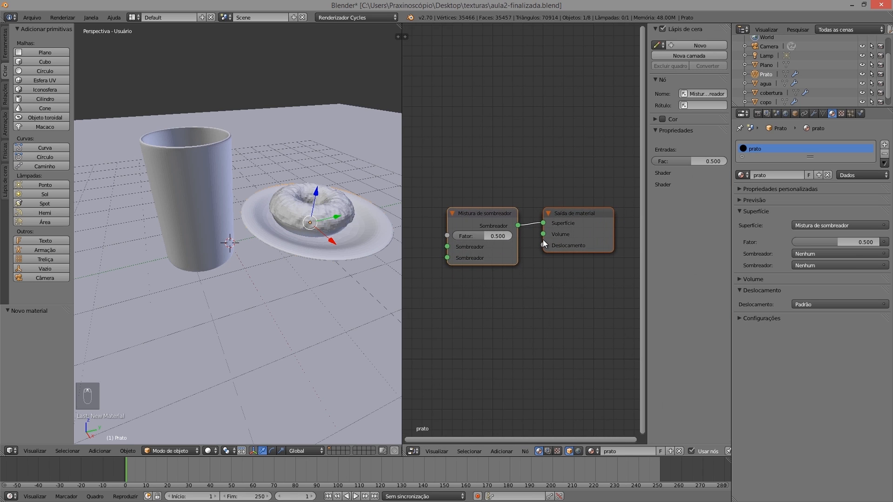
Step: Add a diffuse shader node (BSDF - Difuso) to the prato material and connect it to the mix shader's second shader input
scroll(502, 255, down, 2)
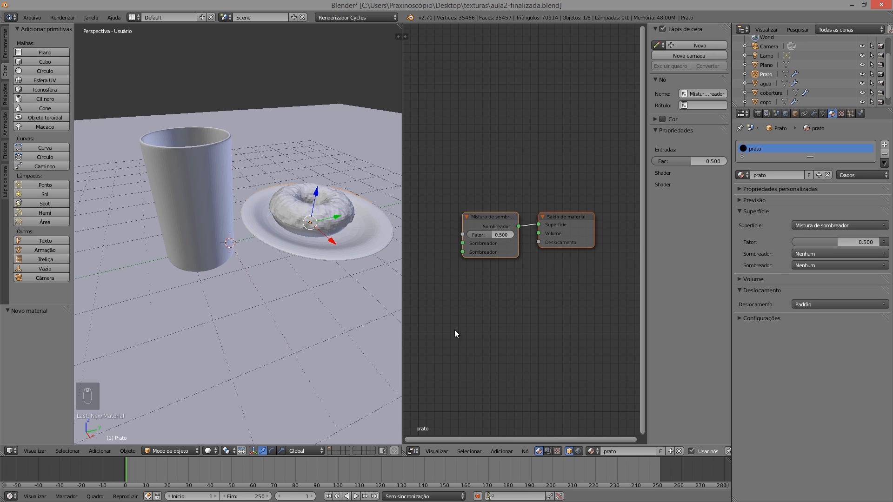
drag(445, 443, 422, 430)
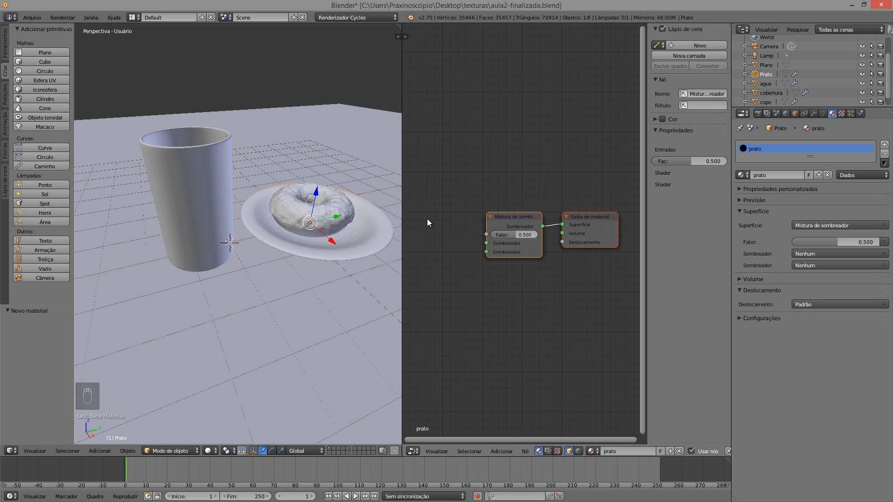
key(shift+a)
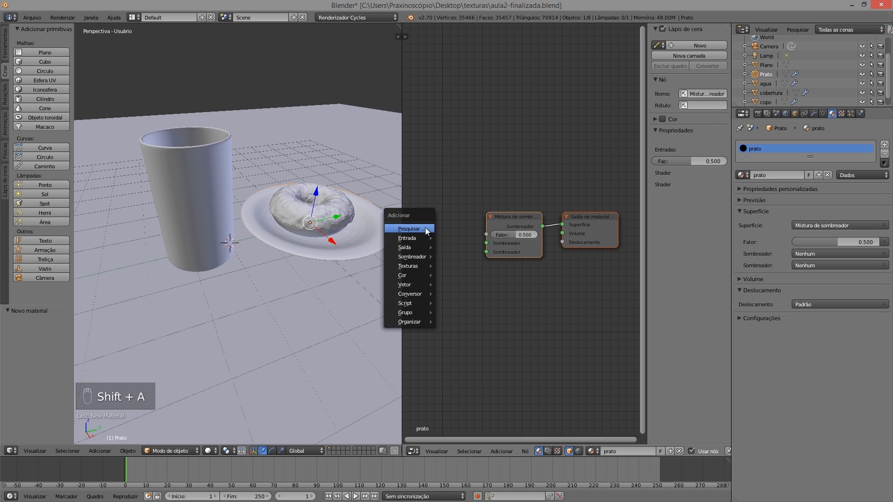
mouse_move(425, 241)
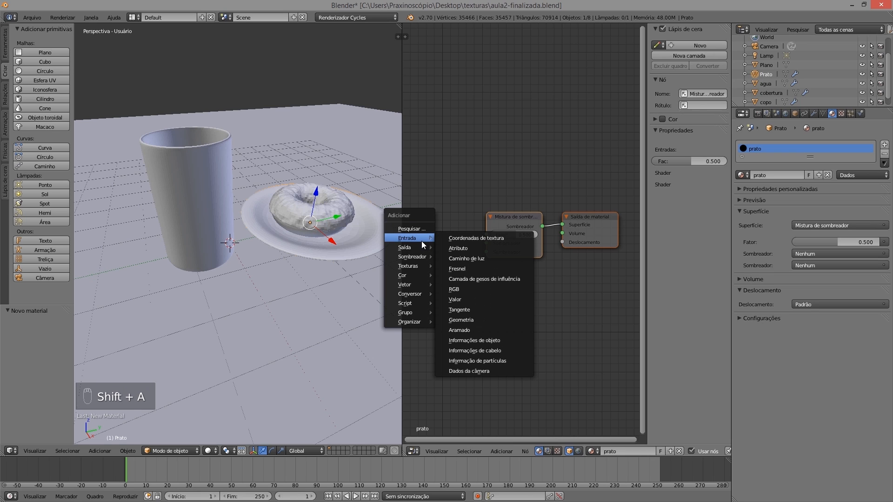
mouse_move(421, 259)
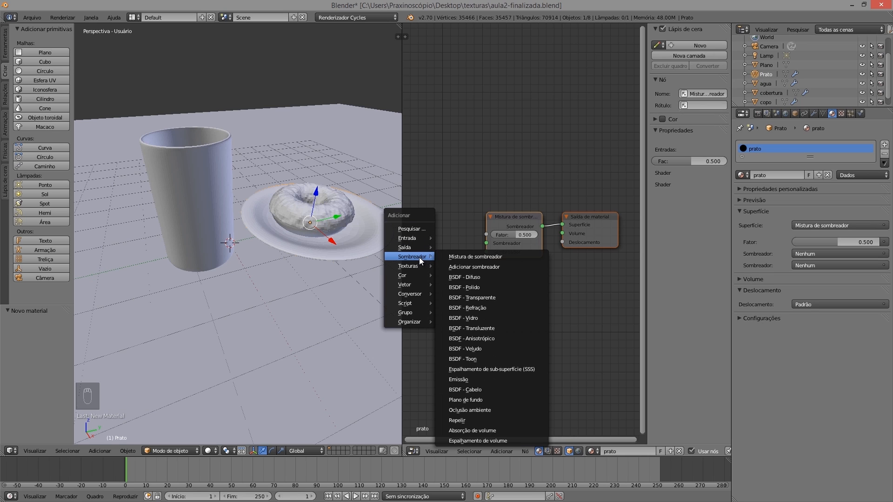
click(479, 278)
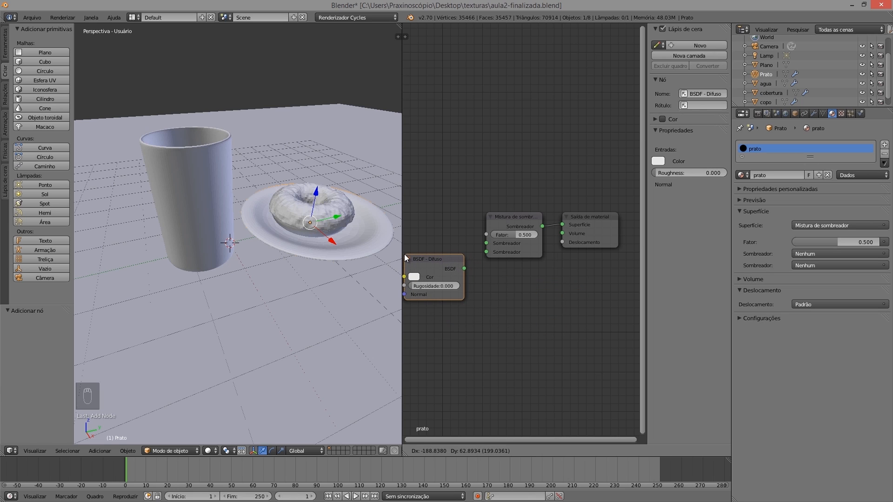
click(404, 254)
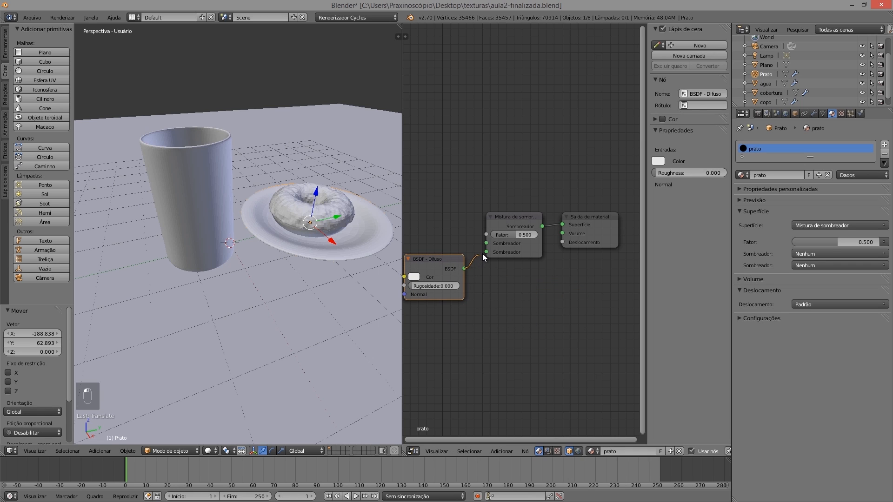
drag(485, 253, 486, 253)
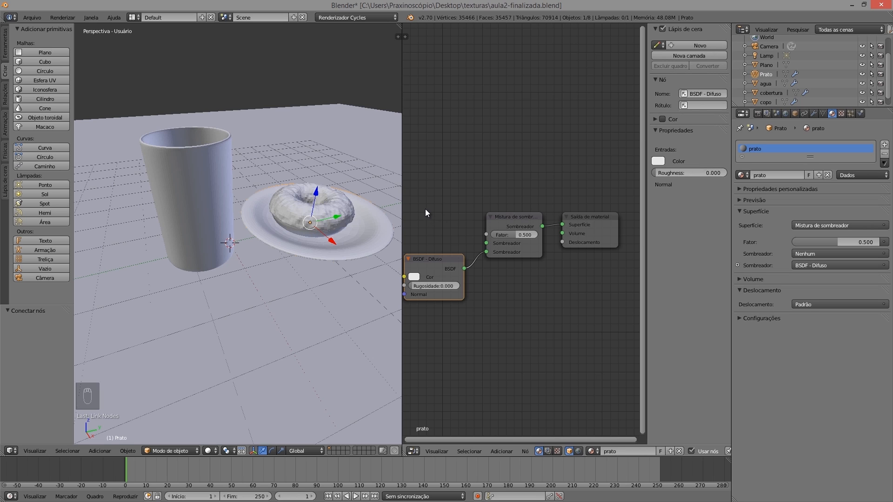
Step: Add a glossy shader node (BSDF - Polido) above the diffuse node and connect it to the mix shader's first shader input
key(shift+a)
mouse_move(425, 209)
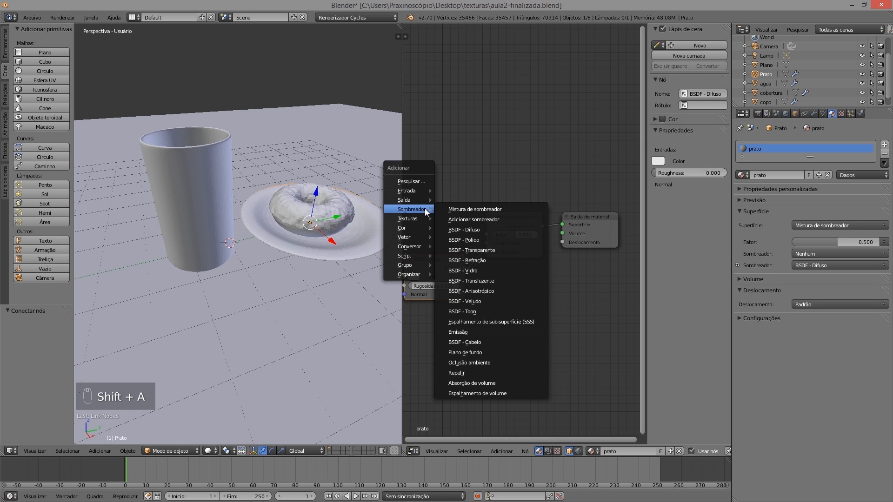
click(475, 241)
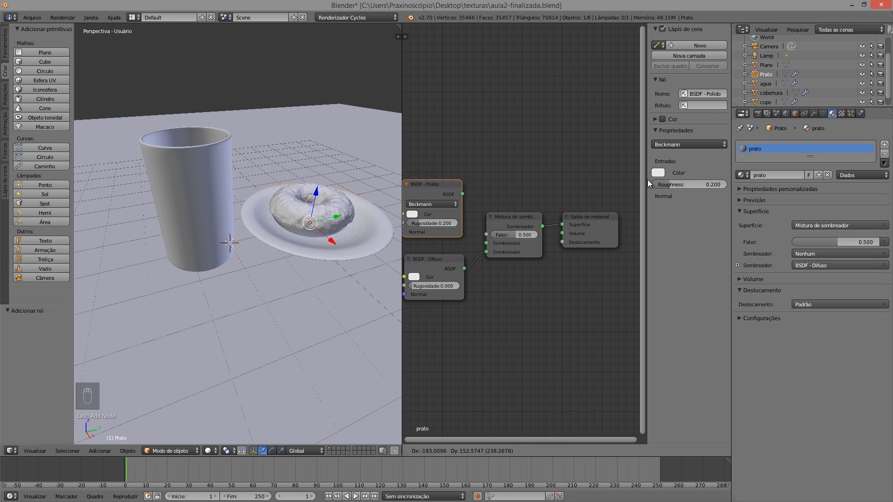
click(406, 178)
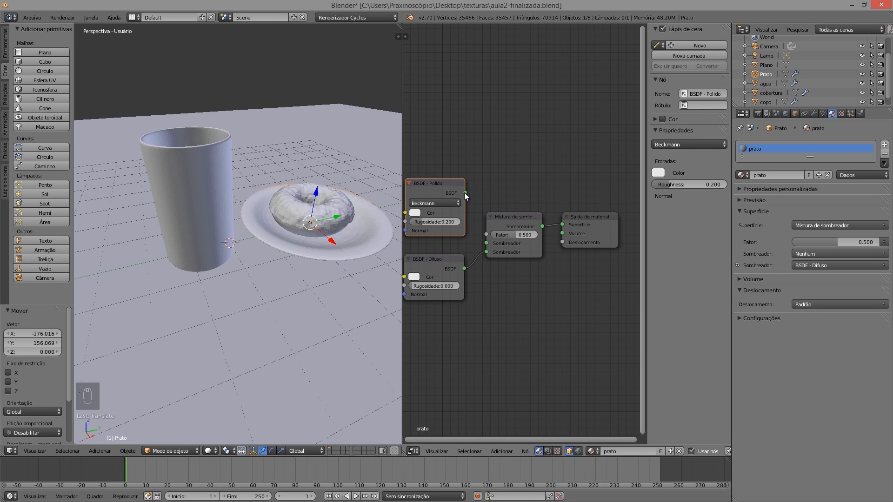
drag(481, 243, 484, 242)
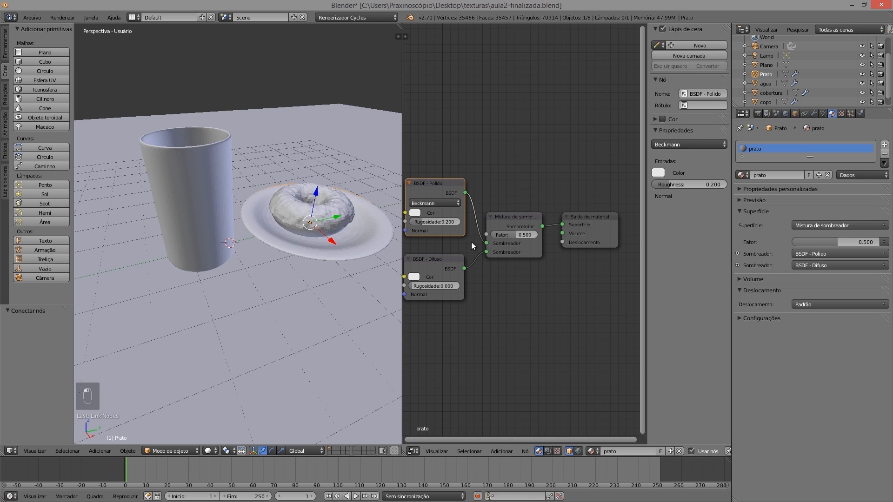
click(443, 257)
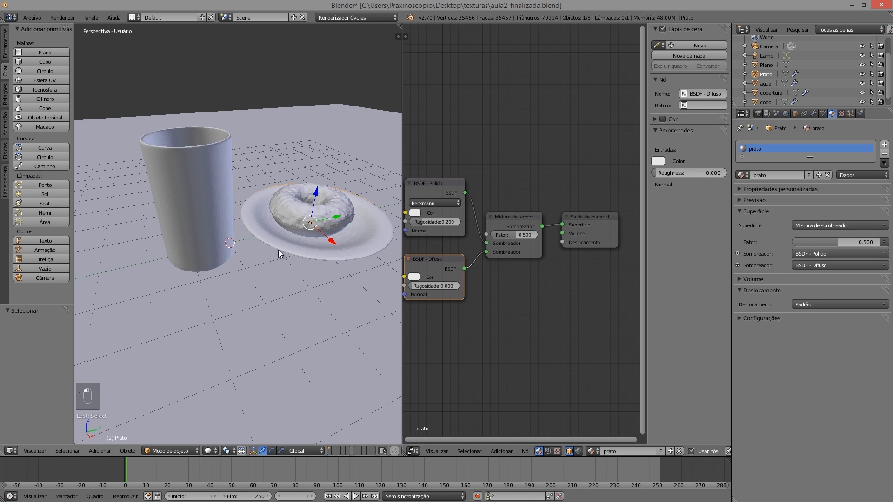
Step: Switch the 3D view to rendered shading (Renderizado) and frame the plate and donut closer
click(212, 451)
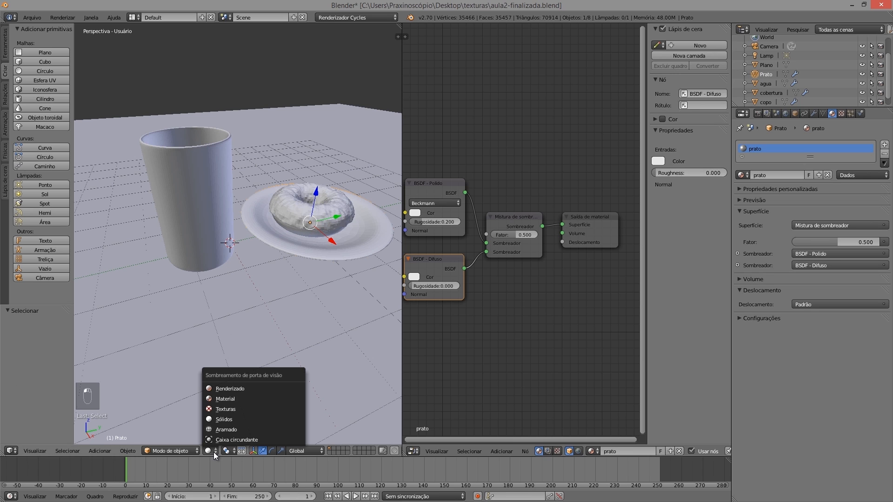
click(233, 387)
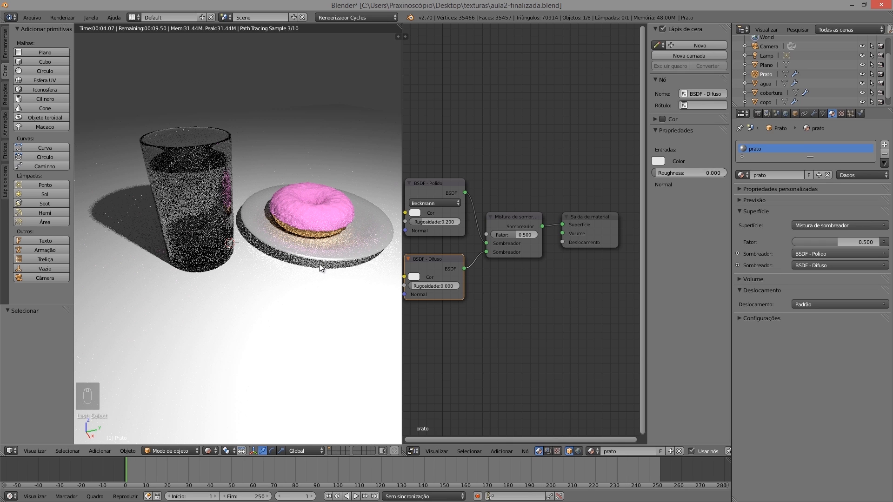
mouse_move(316, 234)
middle_down()
mouse_move(305, 233)
mouse_move(317, 243)
middle_up()
scroll(333, 244, up, 4)
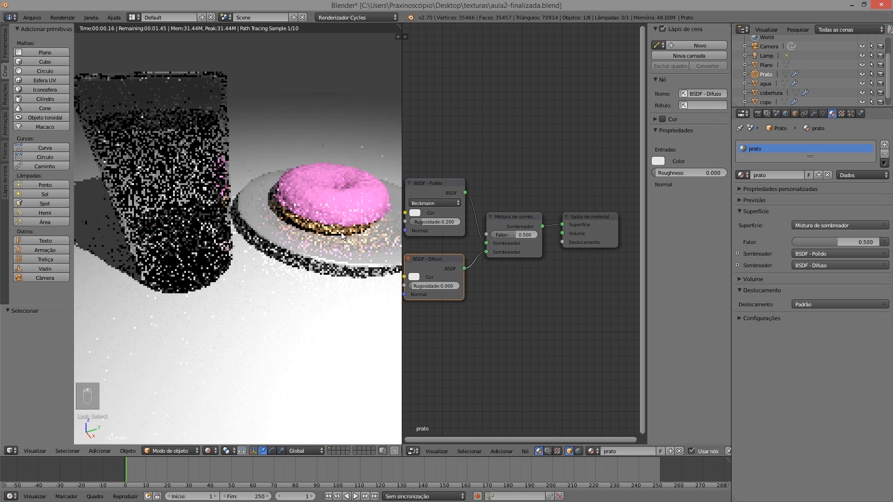
middle_drag(307, 245, 294, 244)
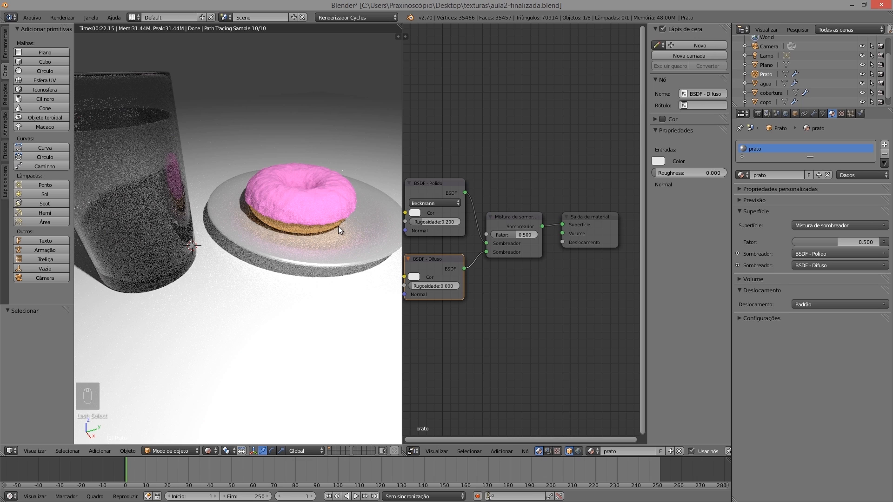
Step: Try a factor of 0.2 on the mix shader node
click(511, 234)
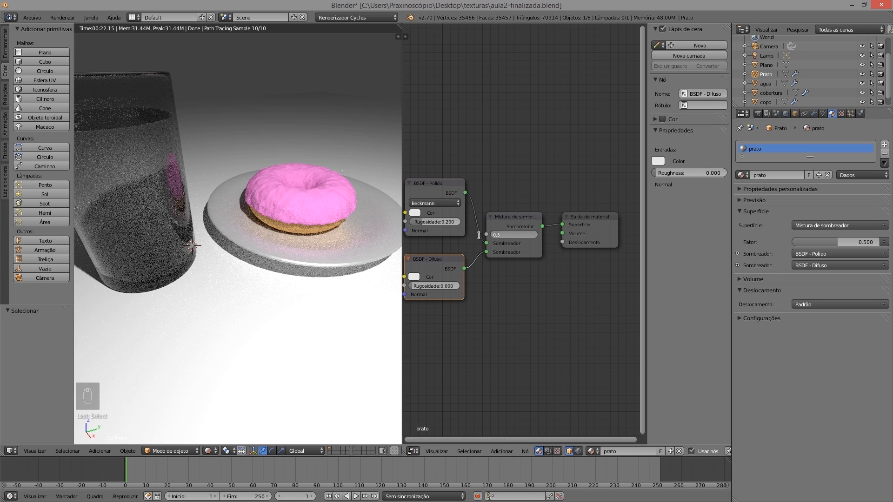
key(BackSpace)
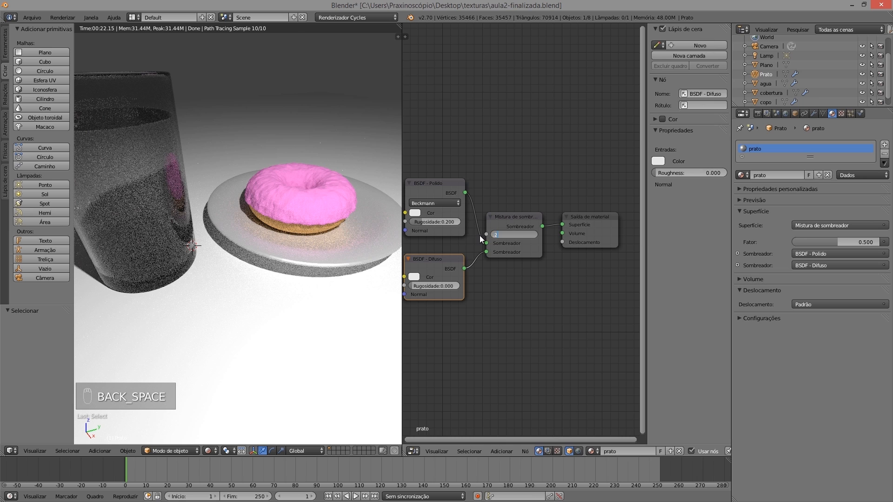
key(Return)
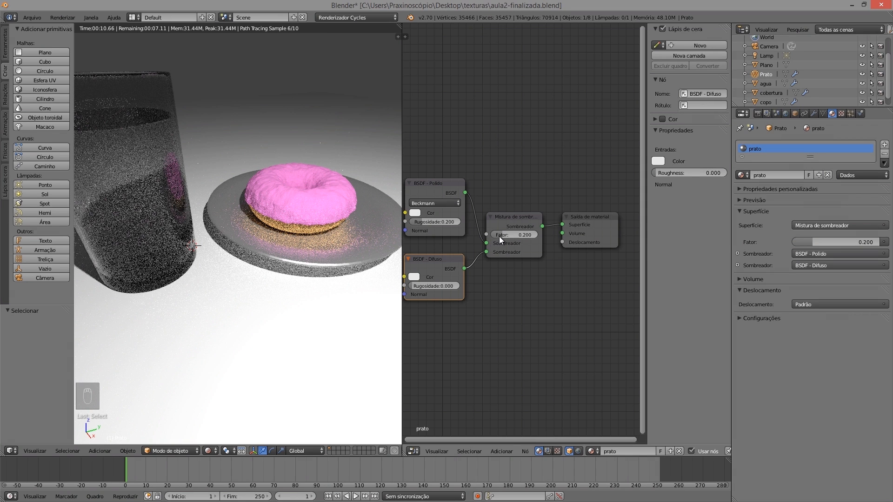
Step: Set the mix shader node's factor to 0.8
click(521, 234)
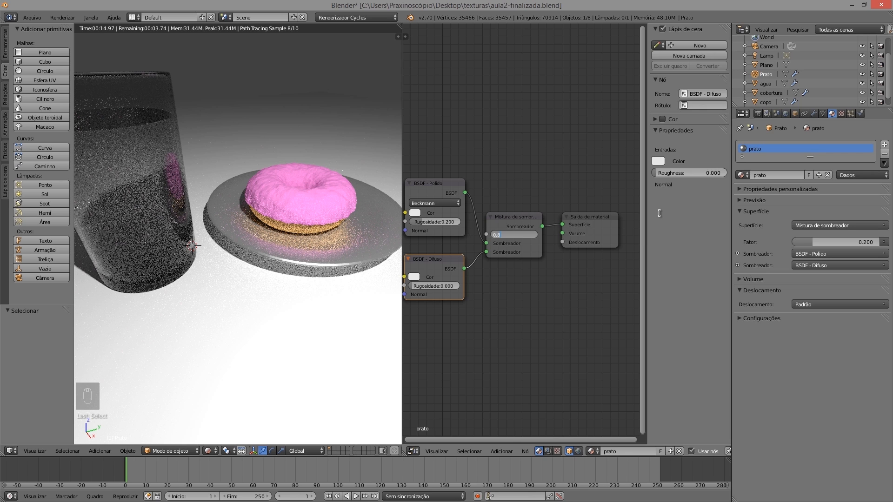
text(0.8)
key(Return)
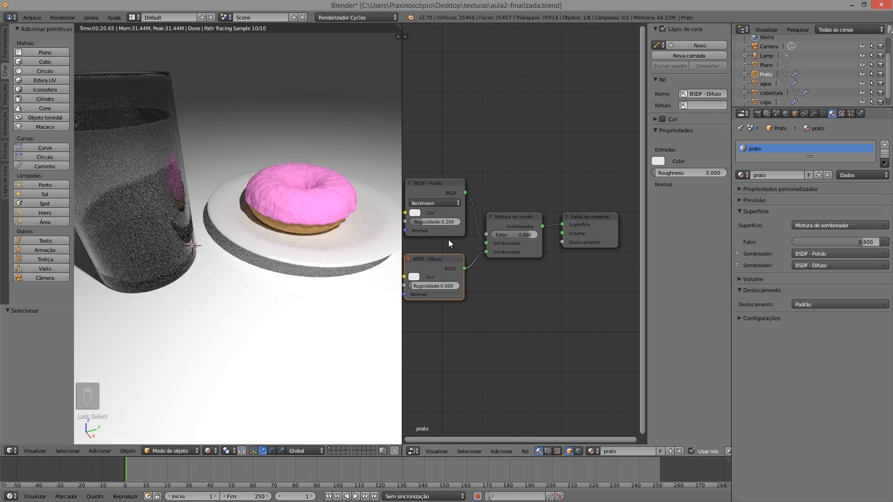
Step: Add an image texture node (Textura de imagem) below the diffuse node and load porcelana.jpg into it
scroll(446, 316, down, 2)
middle_drag(483, 313, 521, 315)
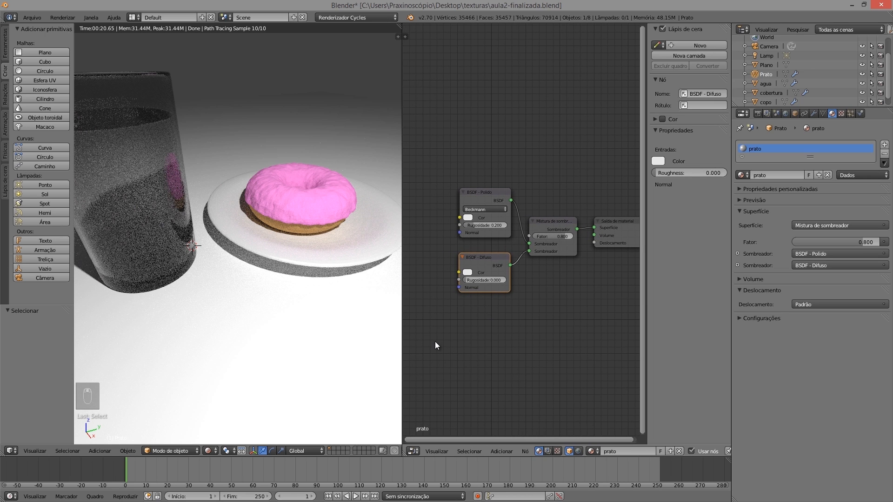
key(shift+a)
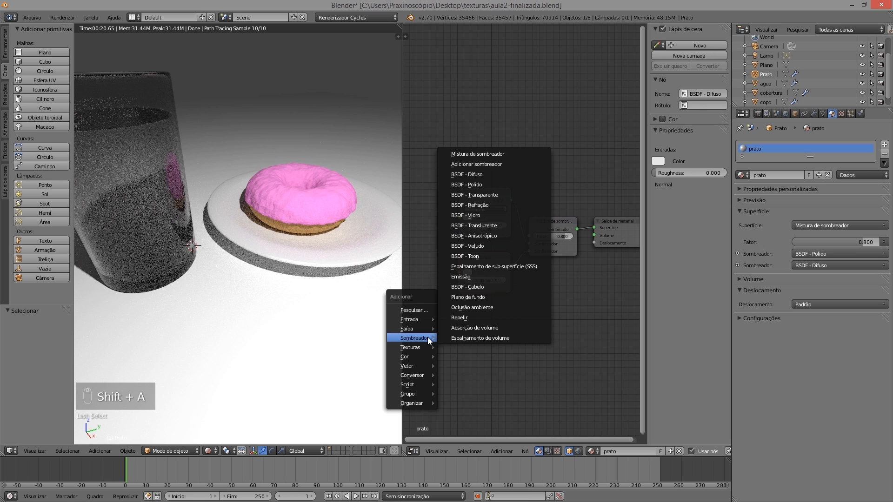
mouse_move(420, 349)
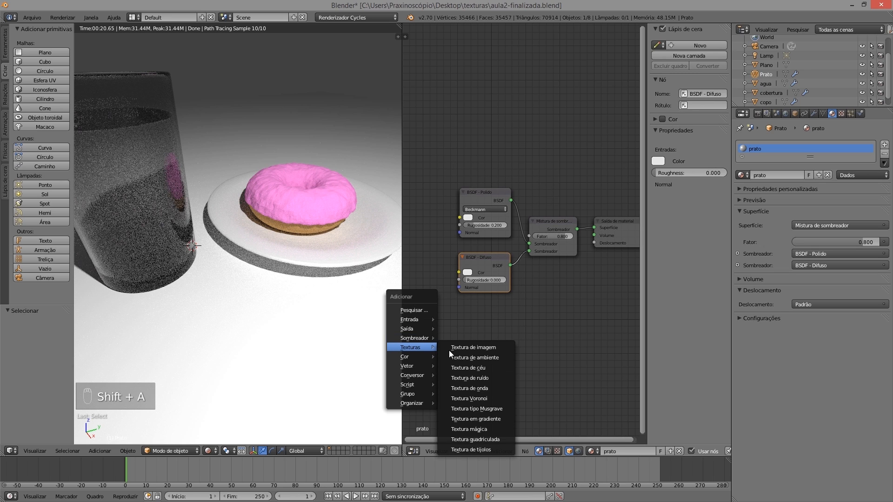
click(485, 346)
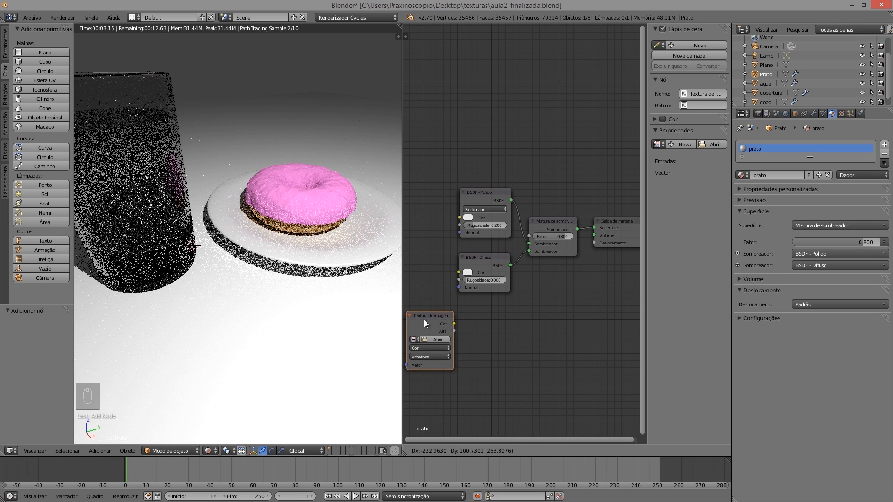
click(432, 329)
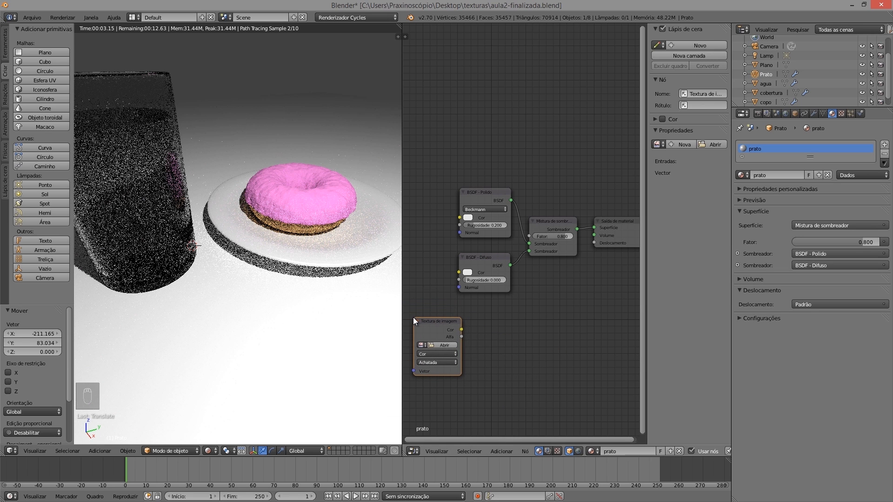
click(441, 346)
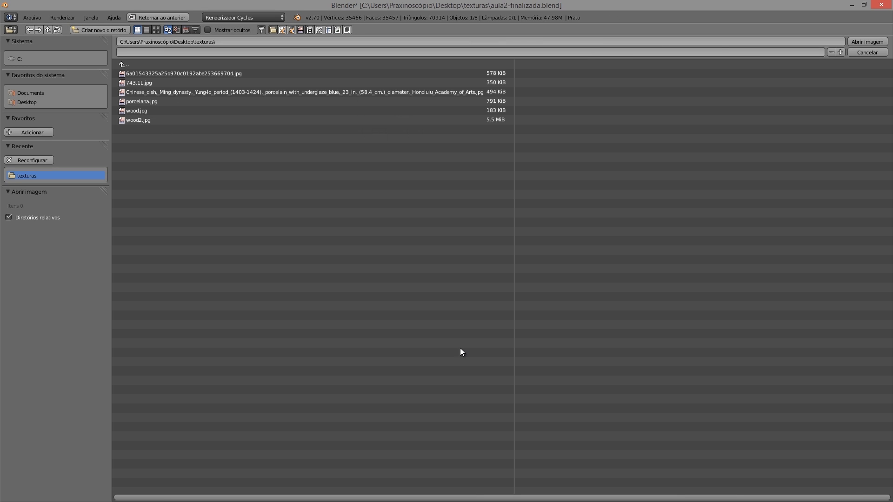
double_click(148, 101)
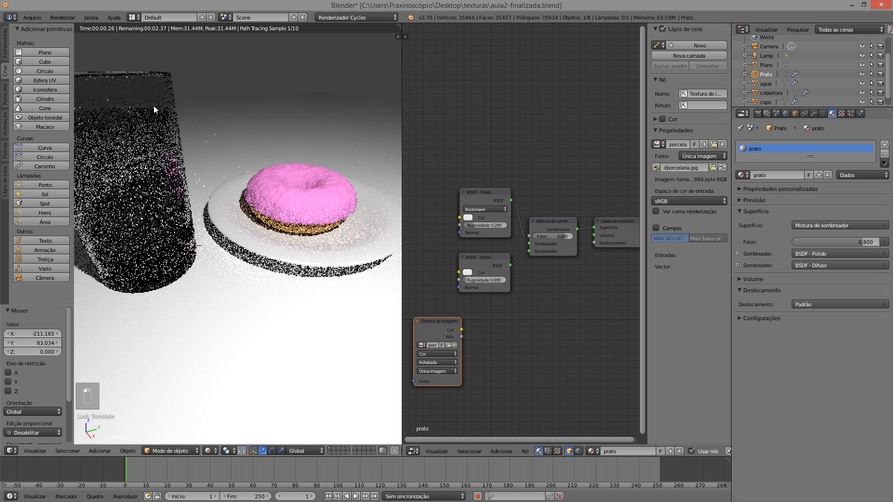
Step: Connect the image texture's colour output to the diffuse node's colour input and move the texture node further from the diffuse node
drag(462, 329, 453, 278)
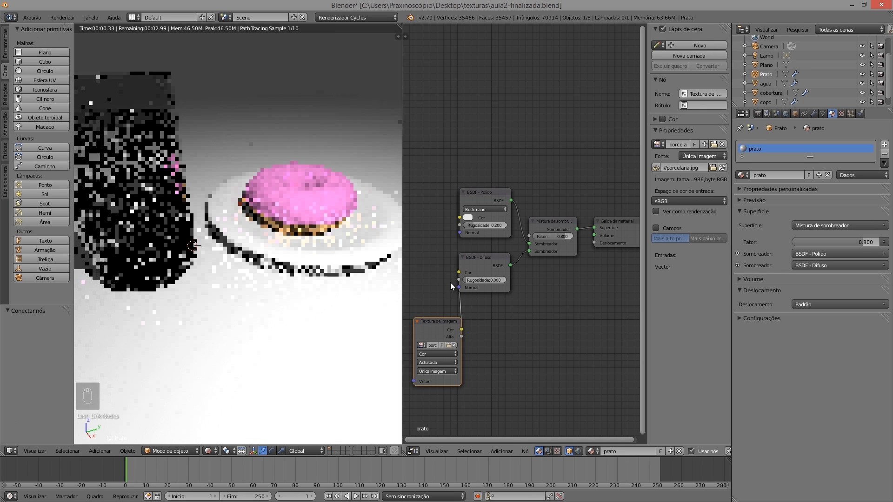
drag(438, 320, 416, 313)
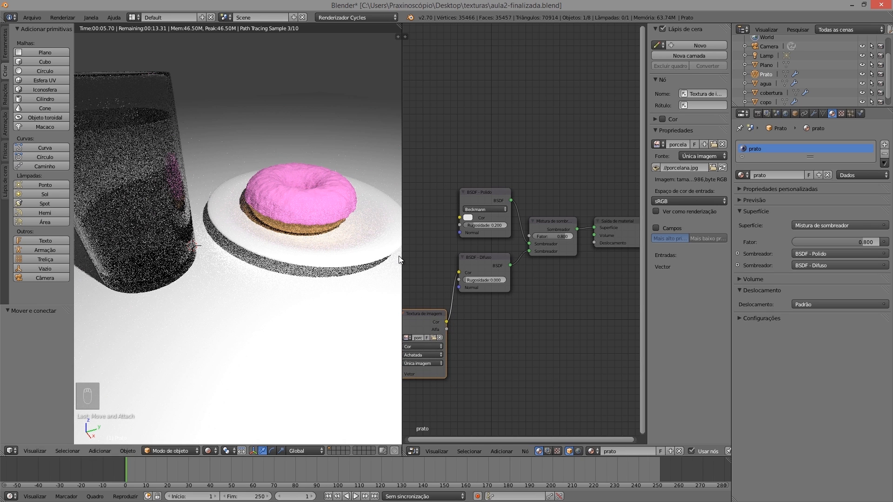
drag(428, 329, 410, 294)
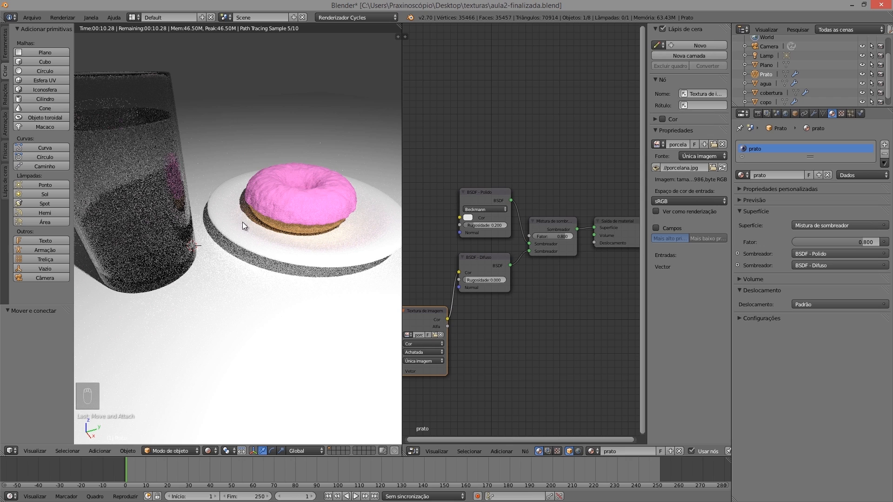
Step: Switch the 3D view to textured shading (Texturas), centre it on the plate and widen the node editor
click(210, 451)
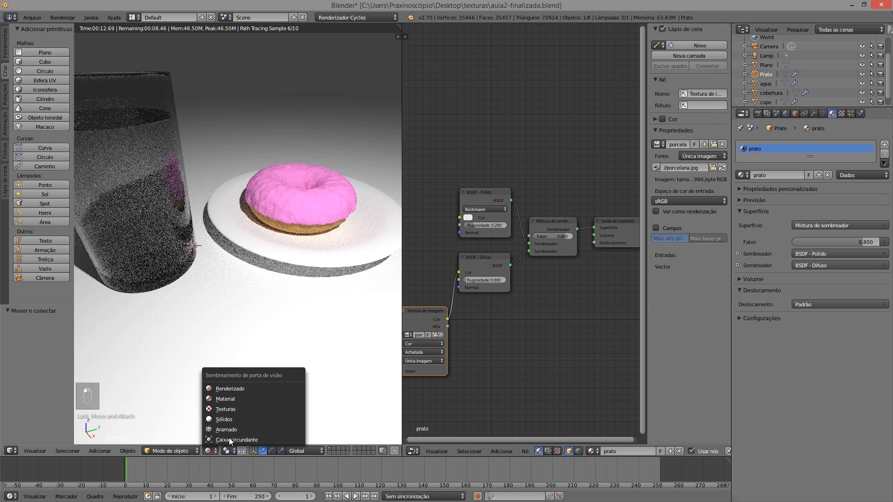
click(230, 409)
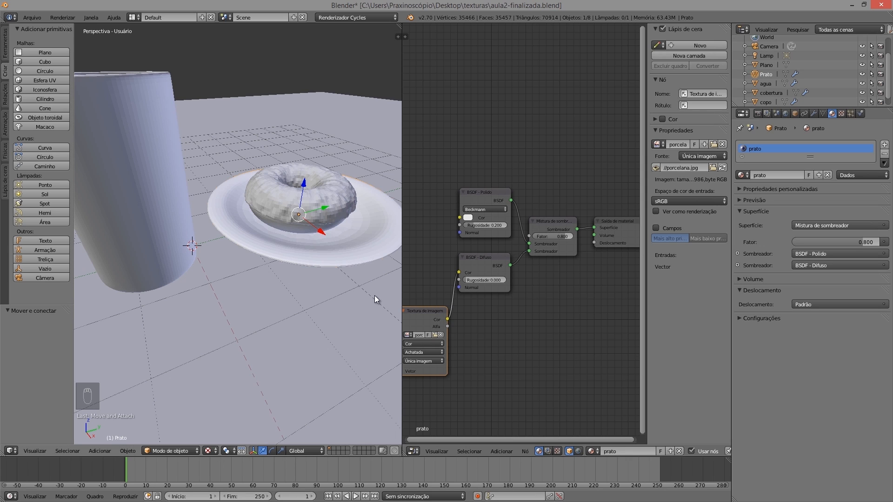
middle_drag(314, 216, 298, 247)
drag(402, 424, 363, 417)
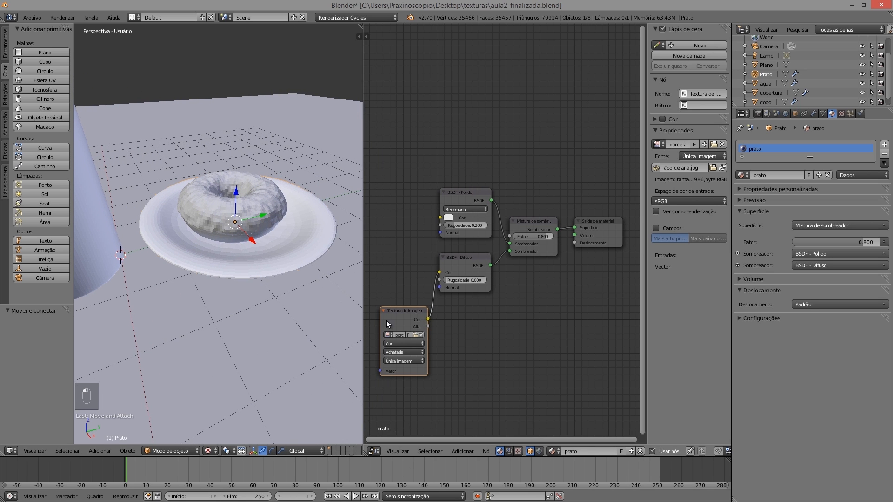
Step: Line up the texture and diffuse nodes, and split the 3D view horizontally with an image/UV editor (Editor de imagens / UV) above
drag(400, 309, 459, 263)
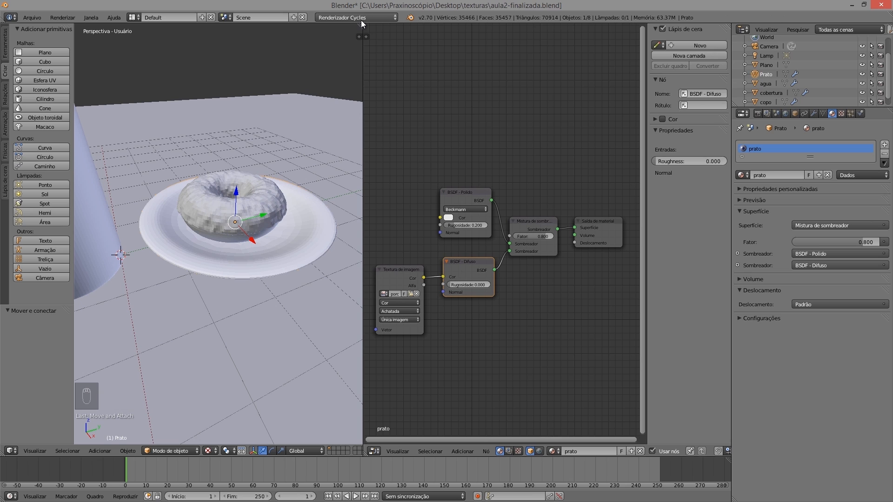
drag(362, 23, 349, 236)
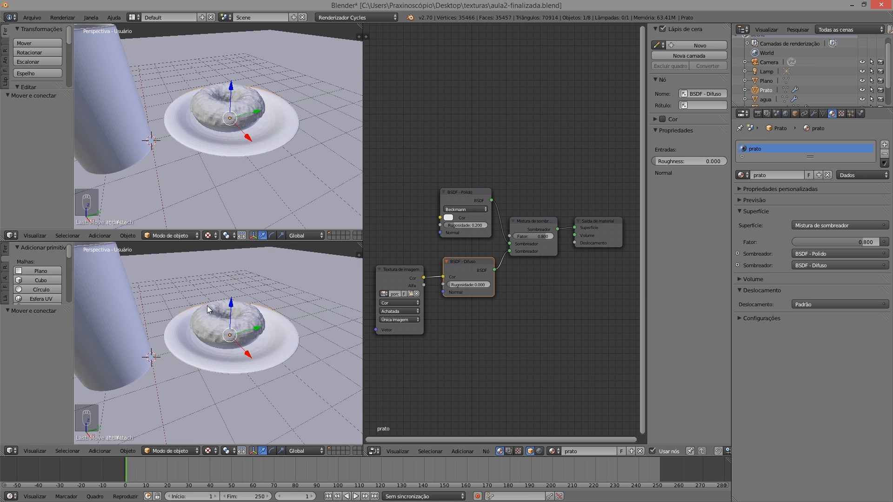
click(12, 235)
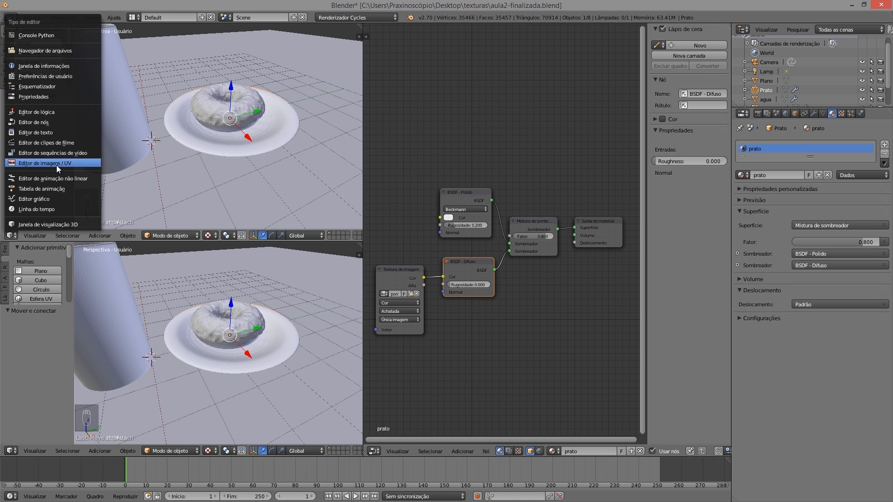
click(57, 164)
scroll(181, 102, down, 4)
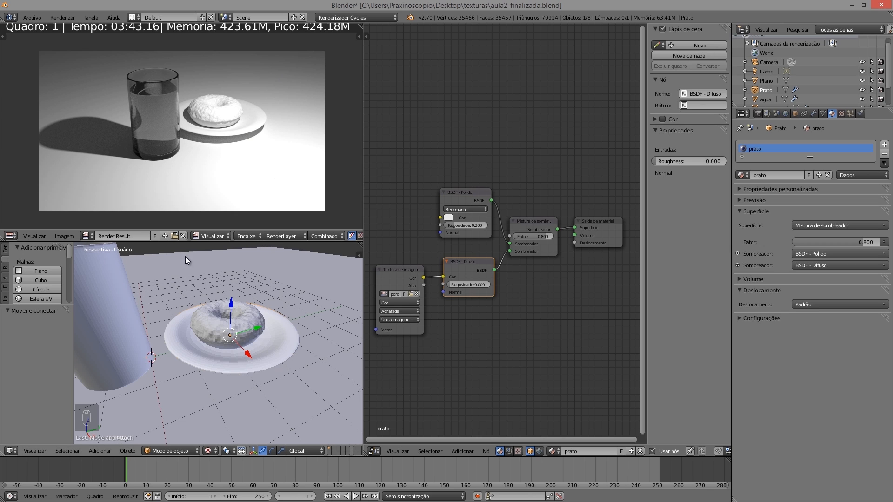
Step: Display porcelana.jpg in the image editor, zoomed out to show the whole image
click(87, 236)
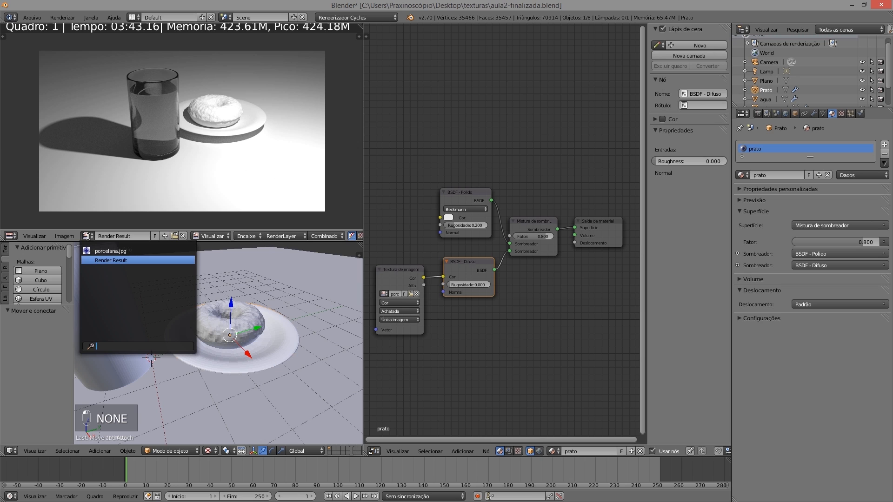
click(100, 253)
scroll(213, 111, down, 6)
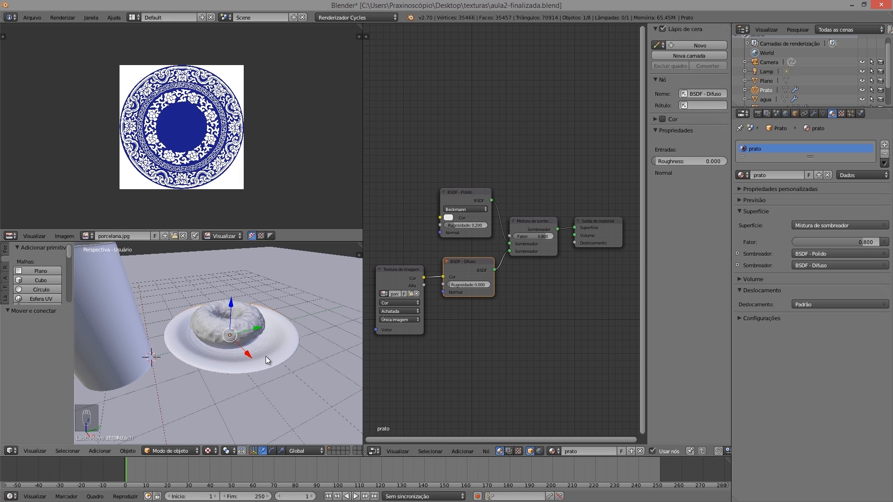
Step: Hide rosquinha, copo, cobertura, agua and Plano, leaving only the plate's mesh displayed
key(Tab)
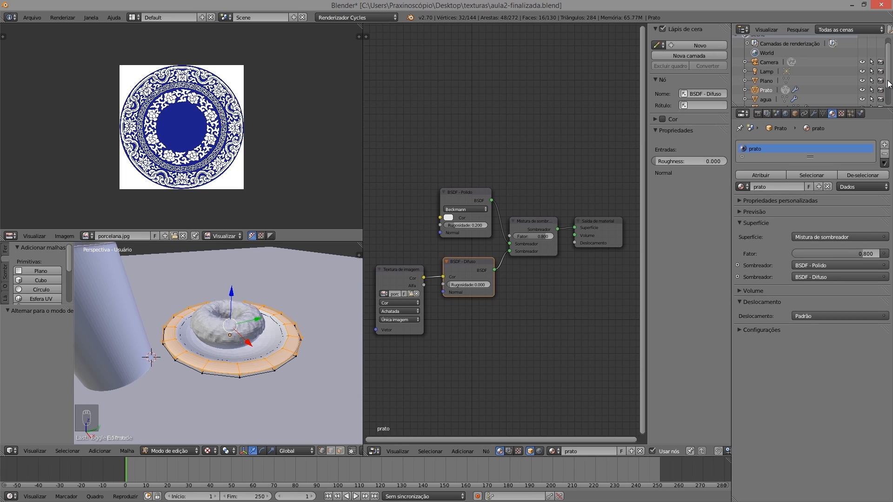
key(Tab)
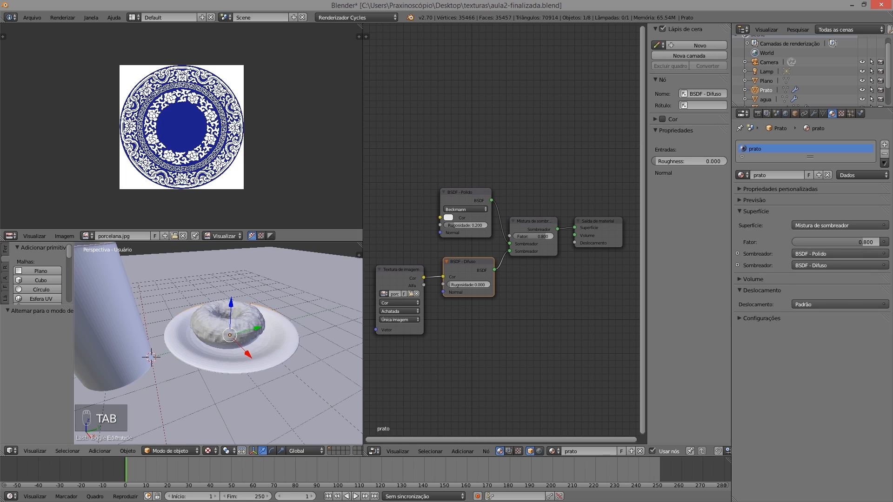
scroll(865, 93, down, 3)
click(863, 102)
click(862, 92)
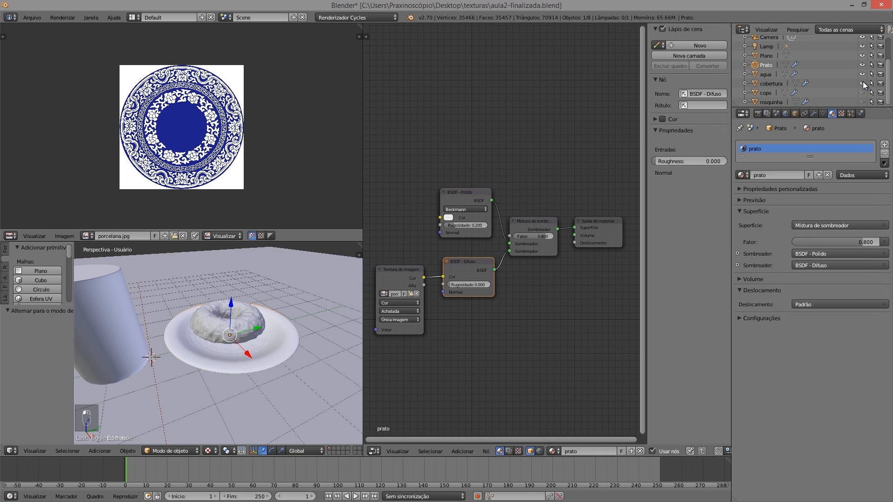
click(863, 83)
click(862, 74)
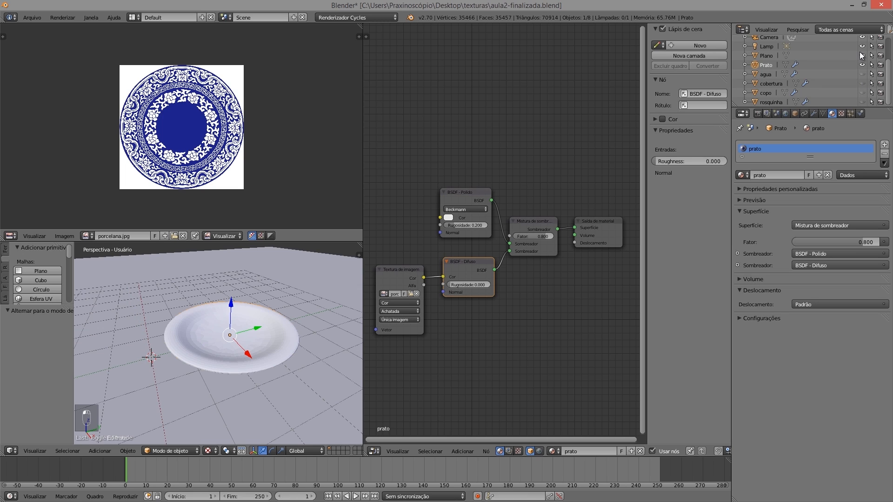
click(862, 56)
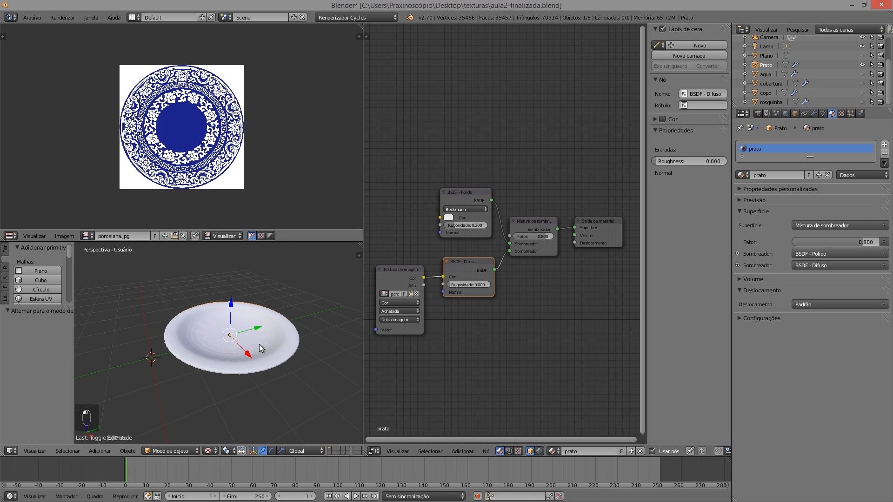
Step: Put the plate in edit mode and turn off its Subsurf modifier's viewport display
key(Tab)
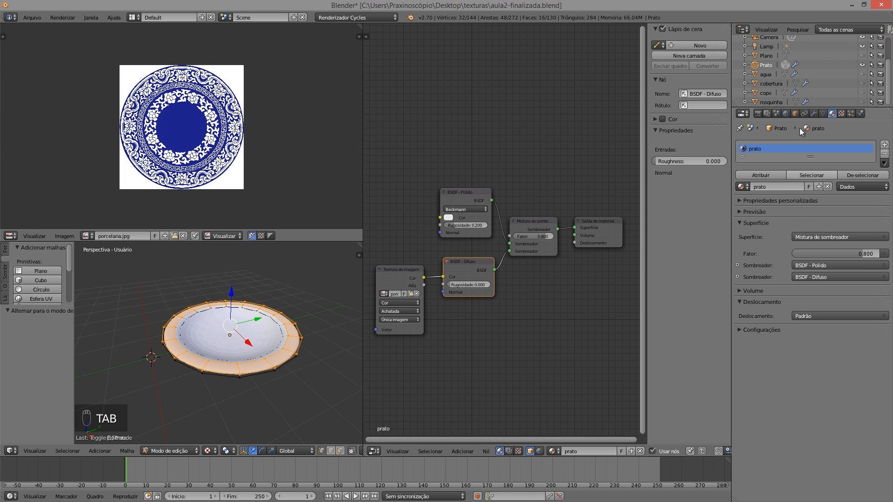
click(813, 113)
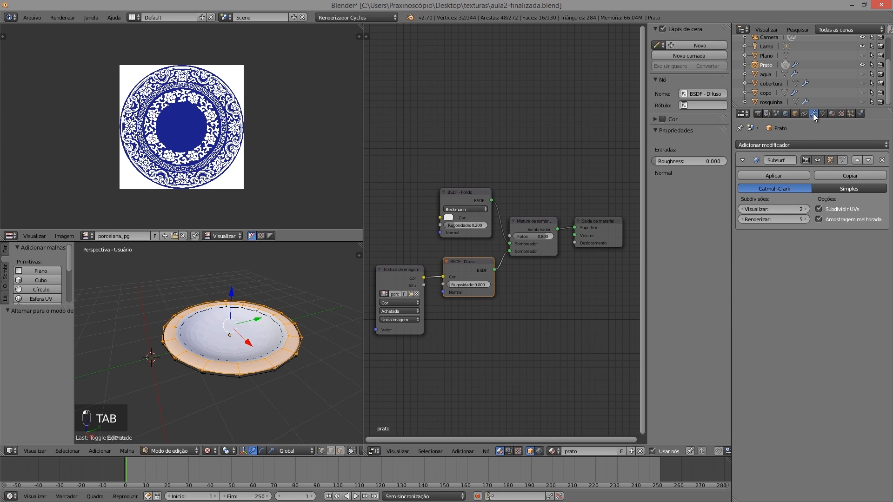
click(819, 160)
scroll(216, 330, up, 5)
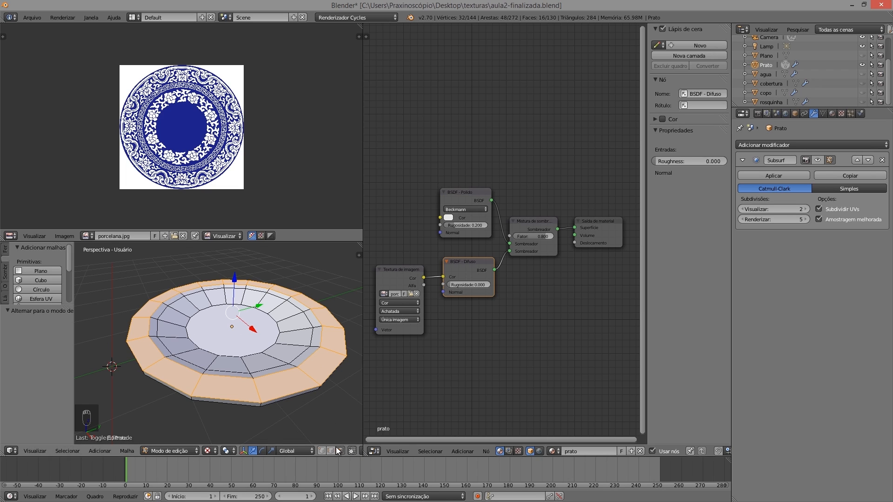
Step: Select the plate's central face and grow the selection three times, out to the edge of the rim
right_click(229, 327)
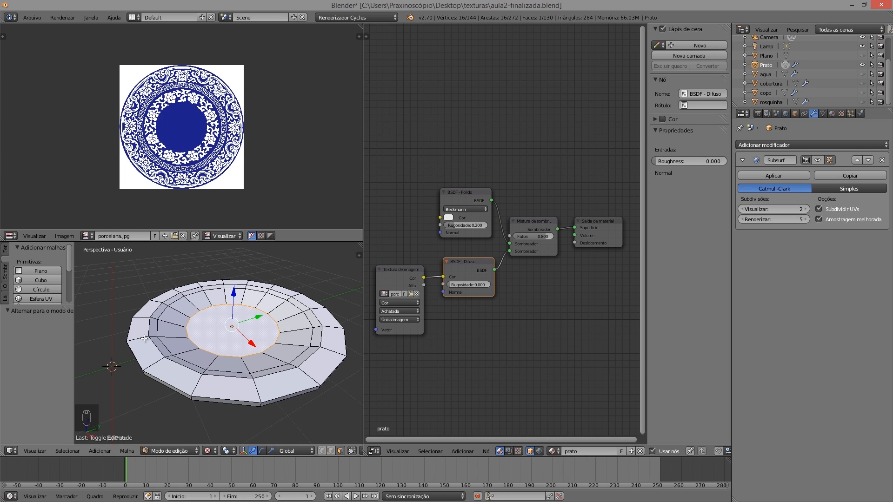
key(ctrl+equal)
key(equal)
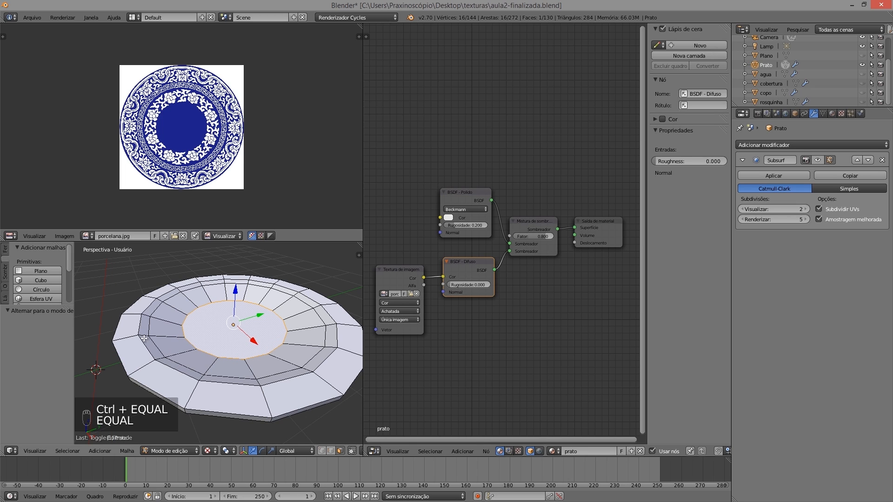
key(ctrl+KP_Add)
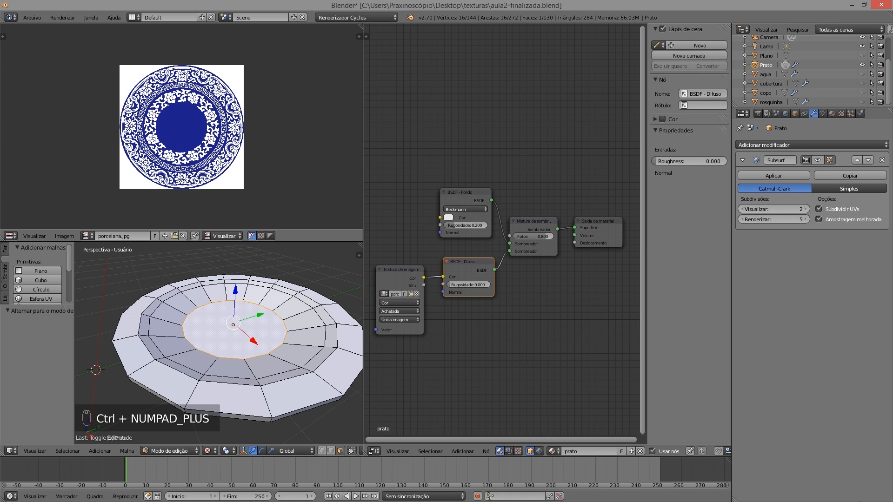
key(KP_Add)
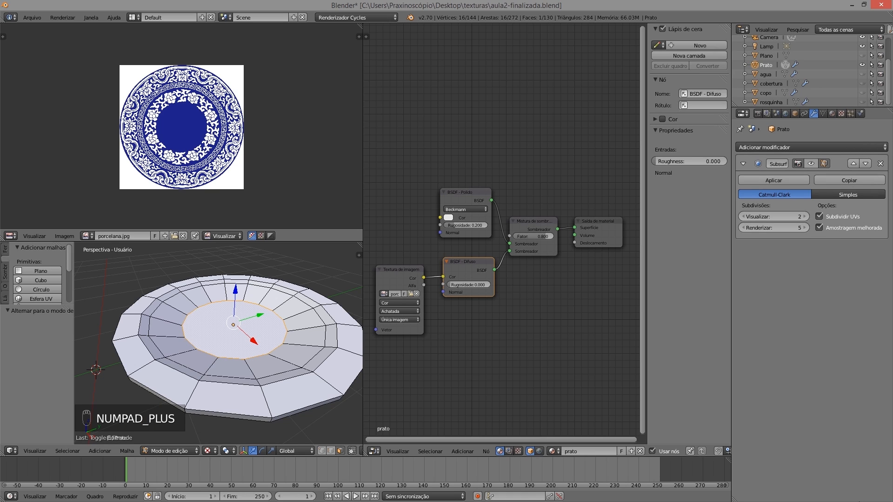
key(ctrl+KP_Subtract)
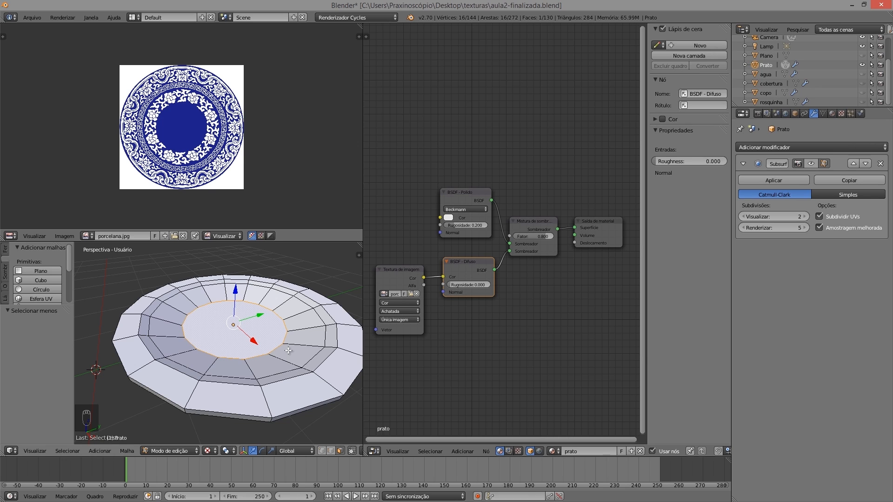
key(ctrl+KP_Add)
key(ctrl+KP_Add)
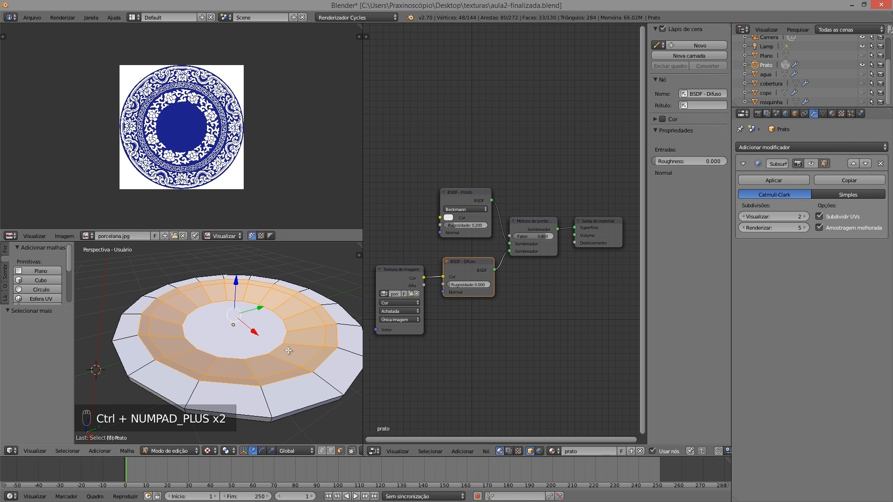
key(ctrl+KP_Add)
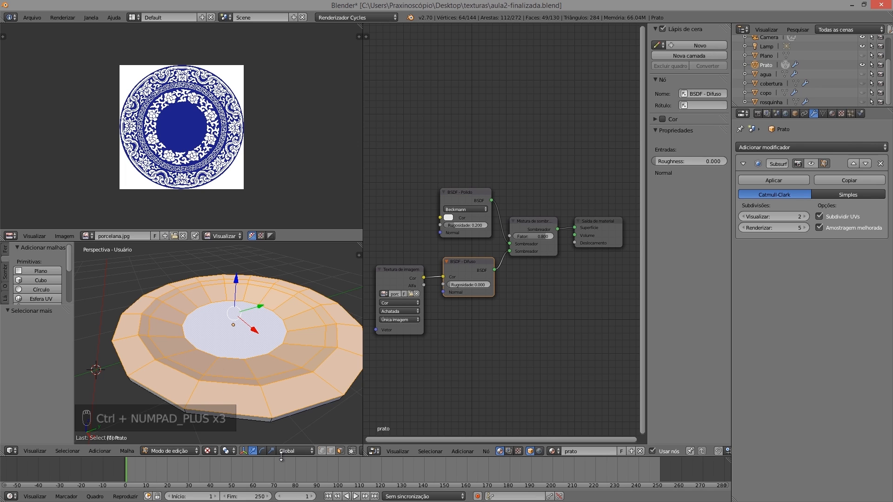
Step: UV unwrap the plate's selected upper faces with the standard unwrap (Desdobrar)
click(127, 451)
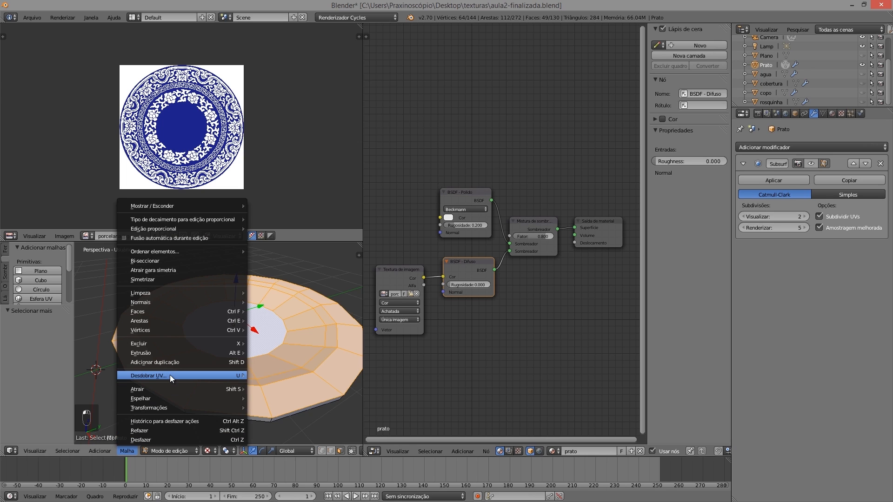
mouse_move(169, 376)
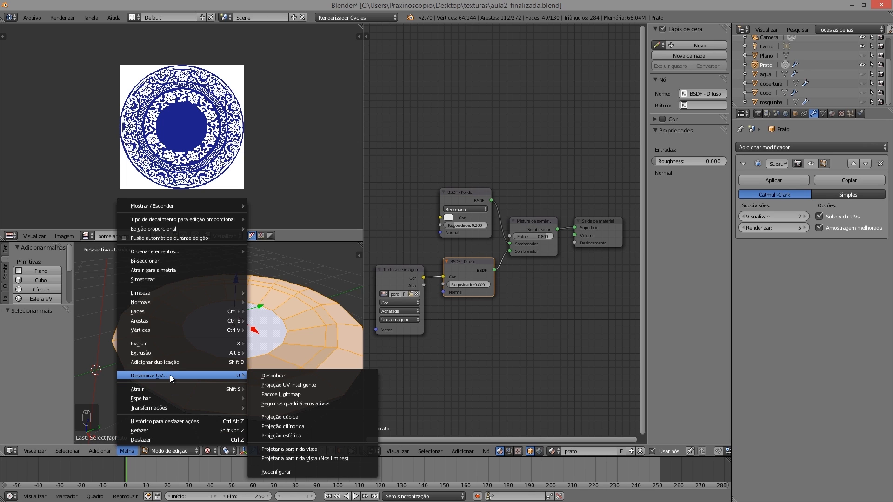
click(266, 377)
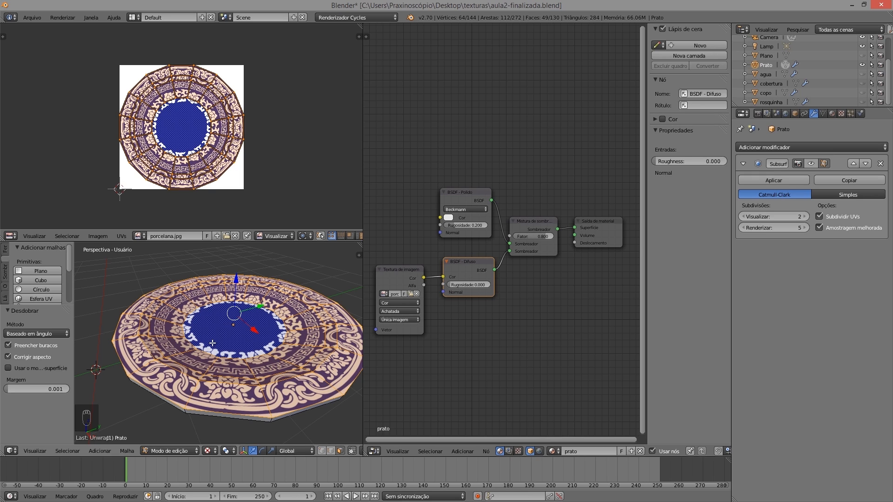
Step: Return the plate to object mode and turn its Subsurf modifier's viewport display back on
key(Tab)
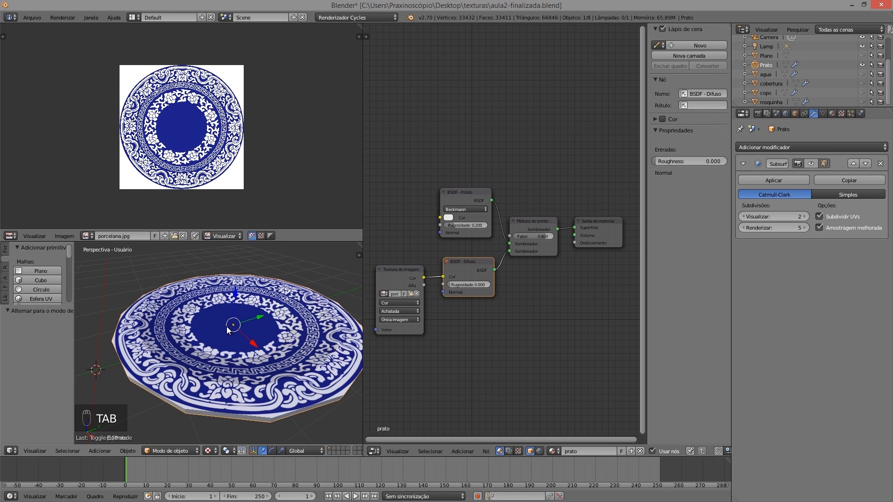
click(811, 163)
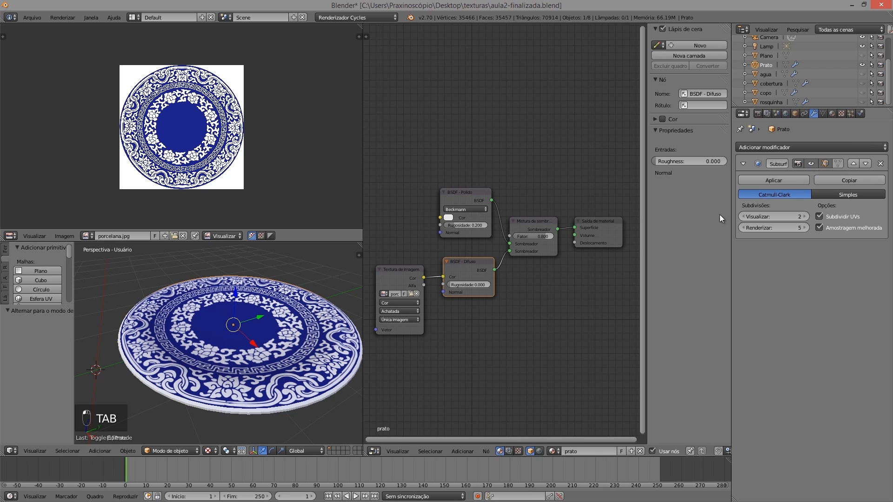
mouse_move(245, 361)
middle_down()
mouse_move(269, 303)
mouse_move(215, 359)
mouse_move(250, 357)
middle_up()
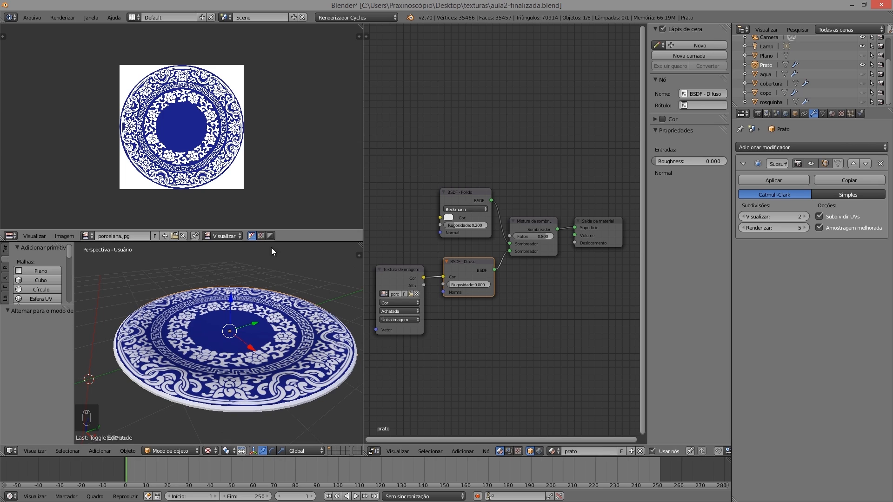
Step: Merge the image, 3D and node areas into one, make it a 3D view and show its tool shelf
drag(361, 242, 358, 209)
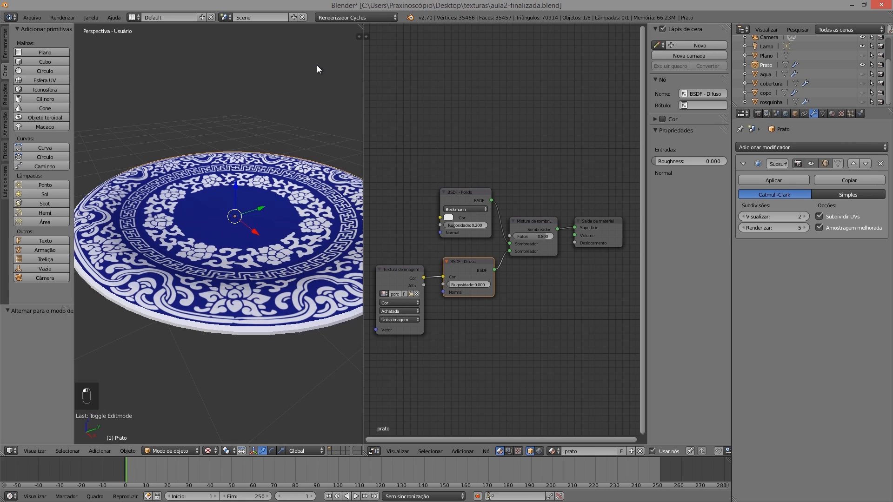
mouse_move(360, 29)
mouse_down()
mouse_move(377, 27)
mouse_move(359, 26)
mouse_up()
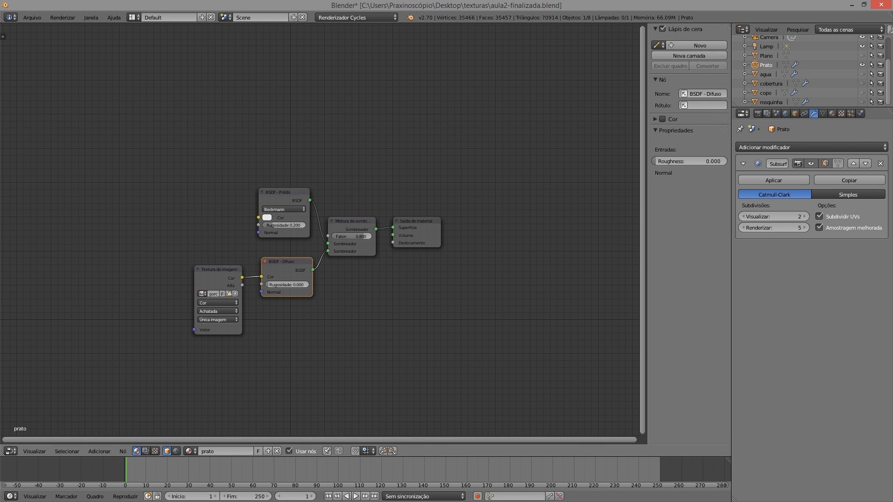
click(10, 451)
click(24, 441)
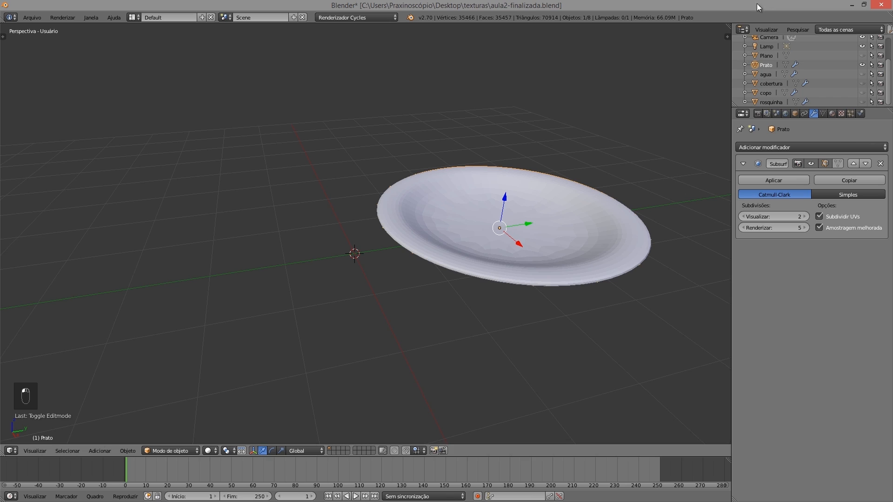
drag(617, 29, 429, 26)
key(t)
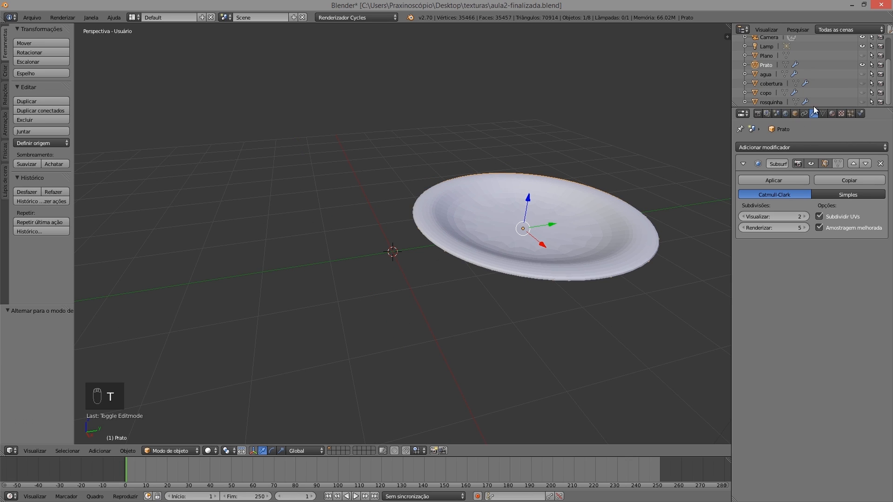
Step: Unhide Plano, agua, cobertura, copo and rosquinha in the scene
drag(862, 55, 870, 99)
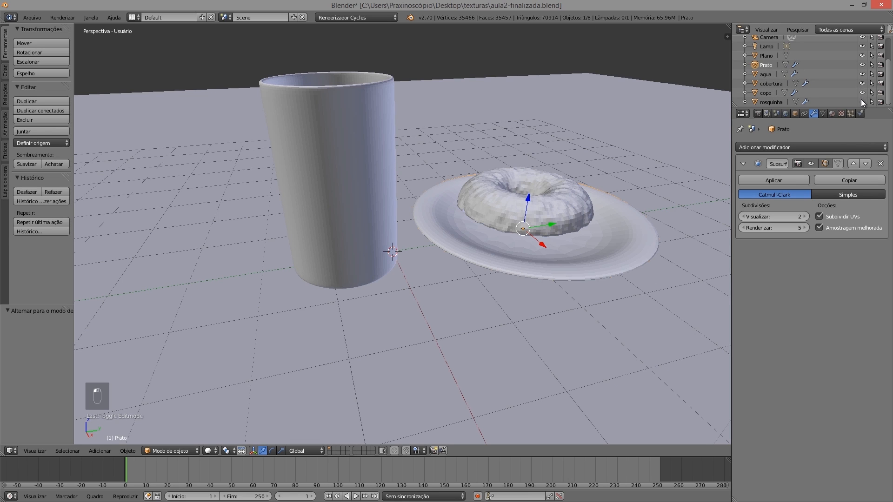
scroll(892, 57, up, 3)
scroll(825, 100, down, 3)
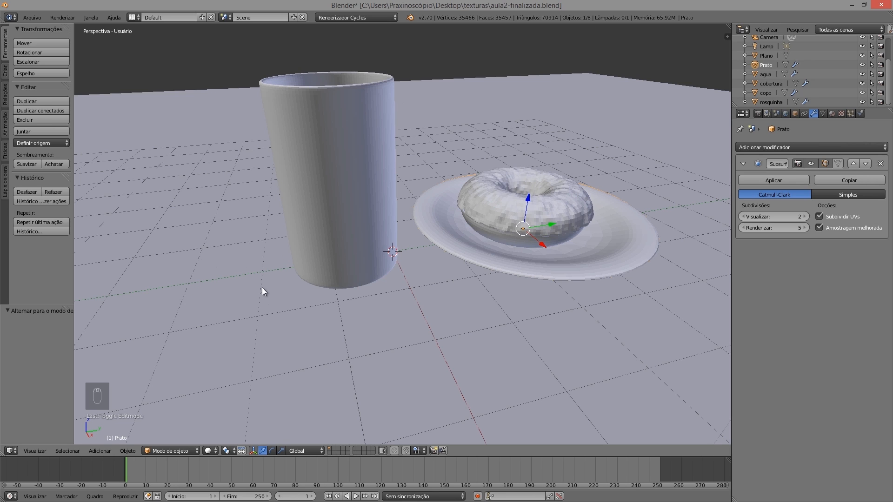
Step: Preview the scene with rendered (Renderizado) viewport shading, then return it to solid (Sólidos) shading
click(216, 453)
click(216, 387)
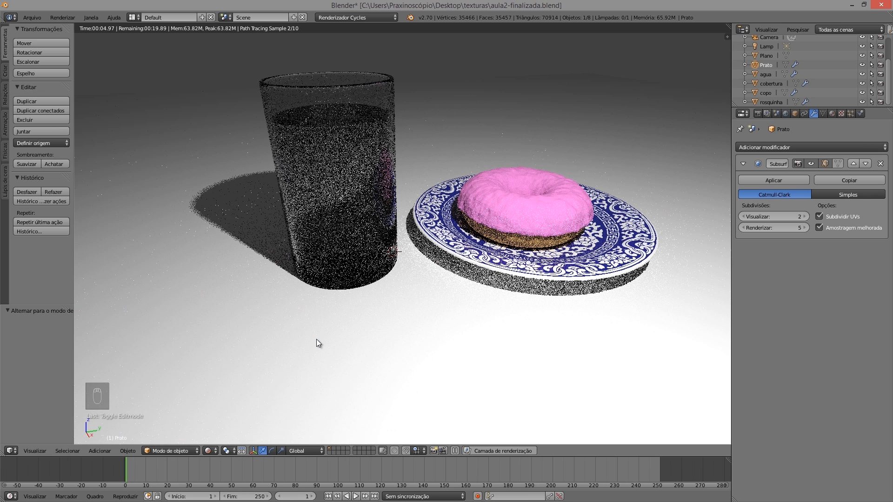
click(209, 451)
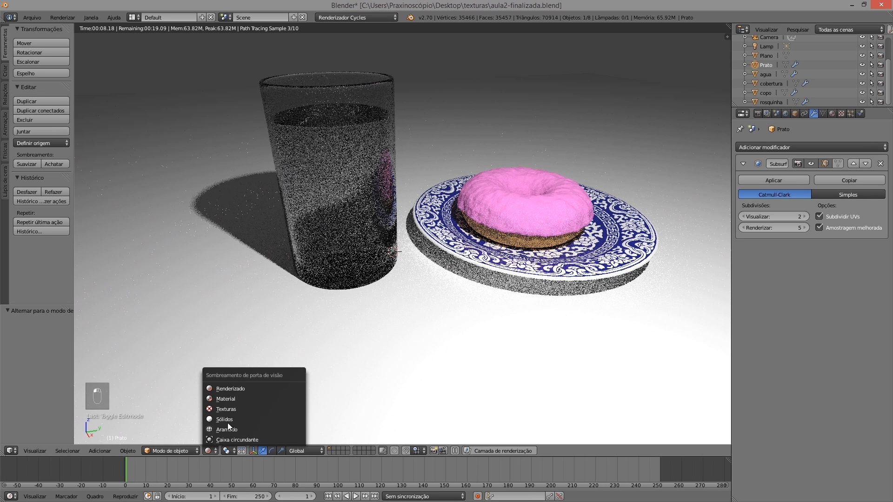
click(230, 421)
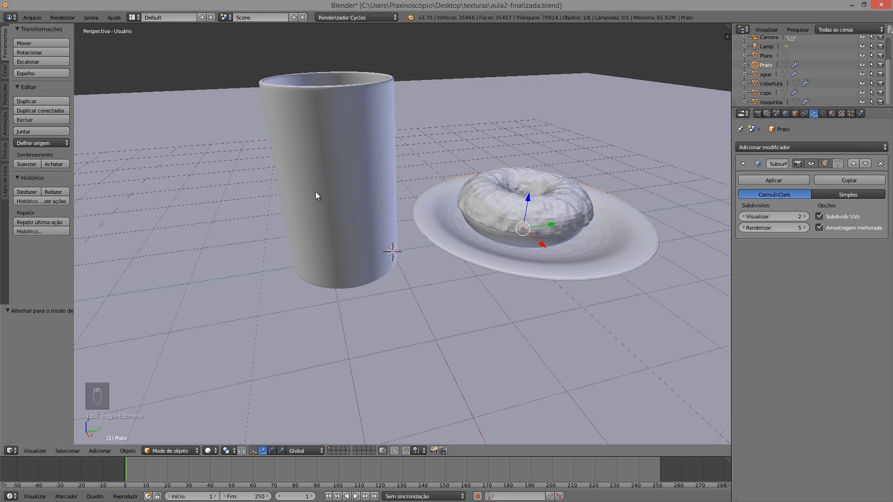
Step: Add a new material to the ground plane Plano and name it mesa
middle_drag(360, 194, 361, 196)
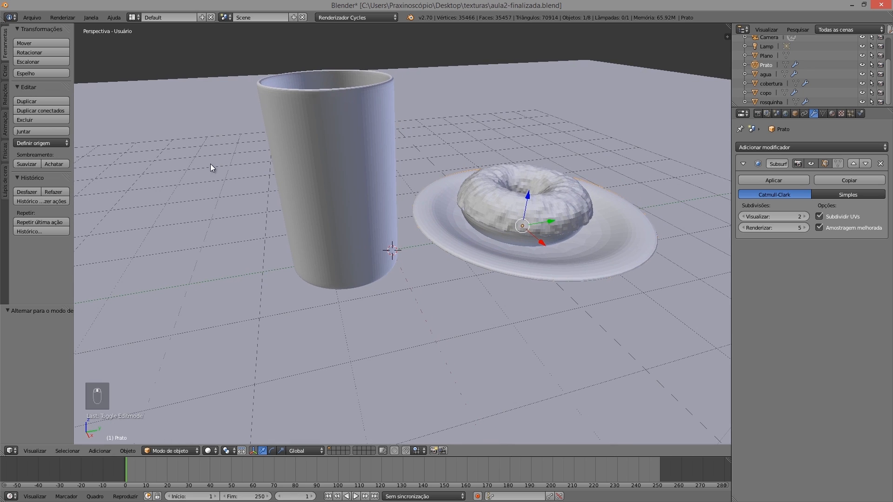
right_click(169, 121)
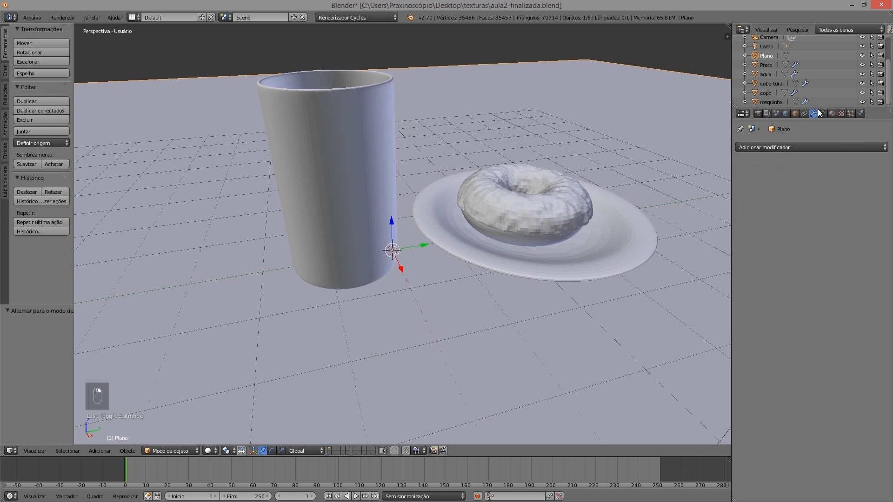
click(832, 113)
click(796, 179)
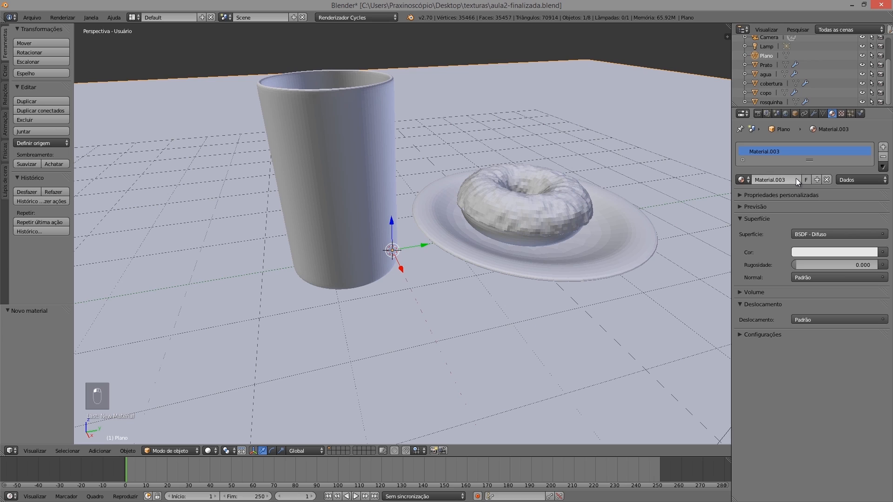
double_click(787, 180)
text(mesa)
key(Return)
Step: Use an image texture (Textura de imagem) with wood2.jpg as the colour of the mesa material
click(883, 252)
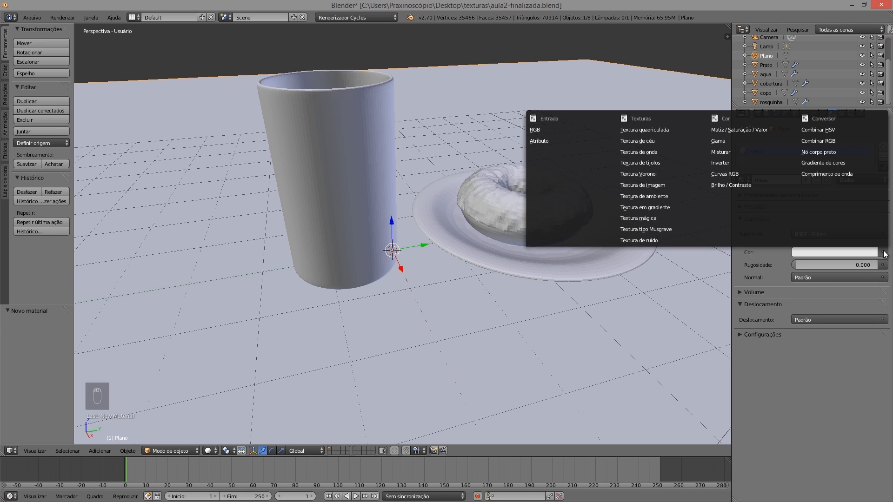
click(652, 185)
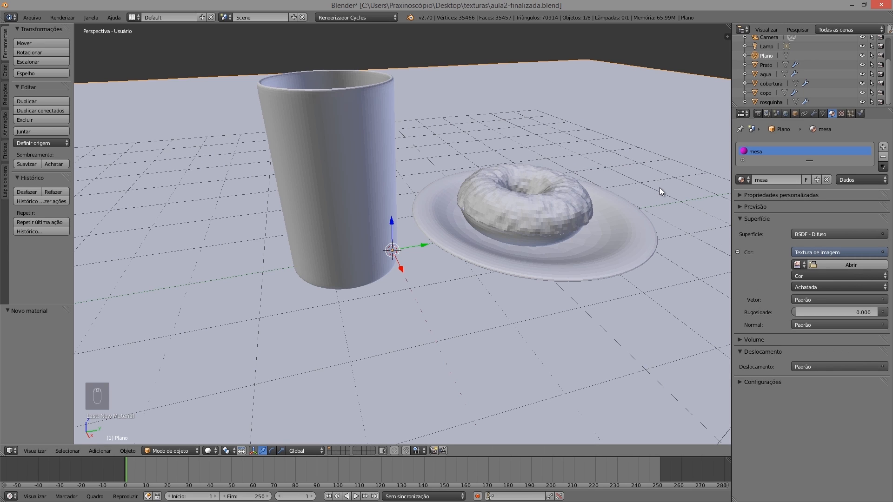
click(826, 264)
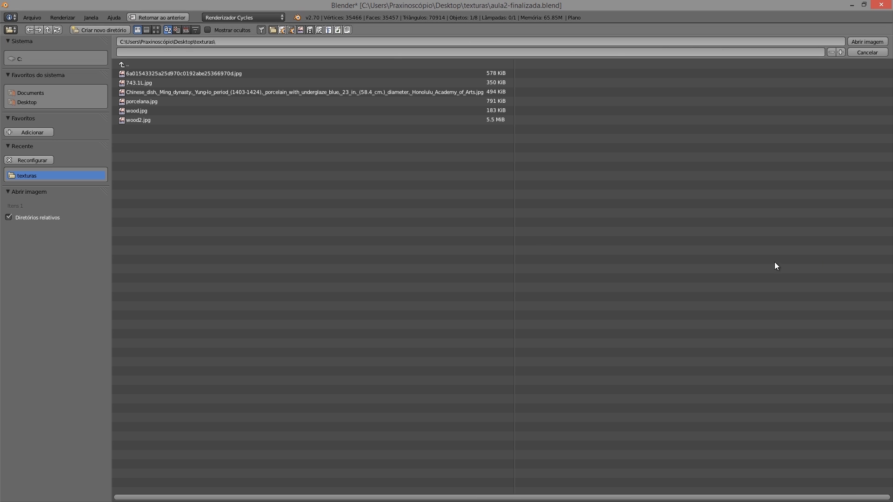
double_click(133, 119)
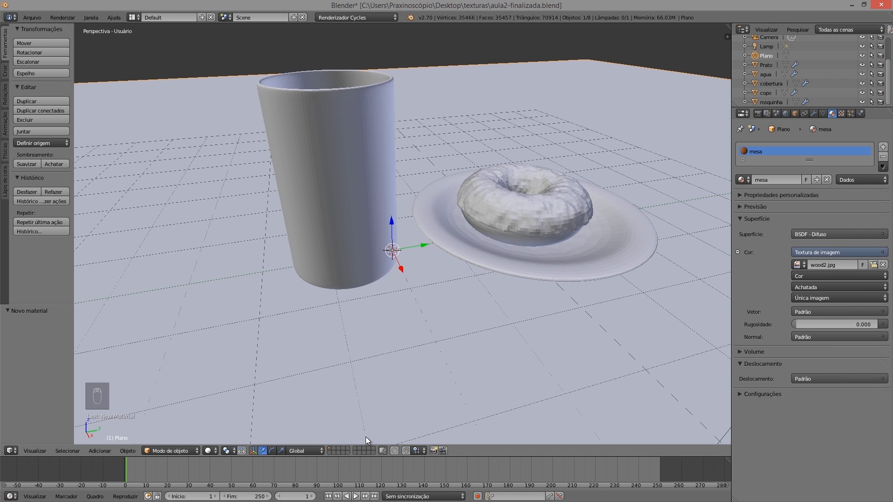
drag(728, 26, 358, 116)
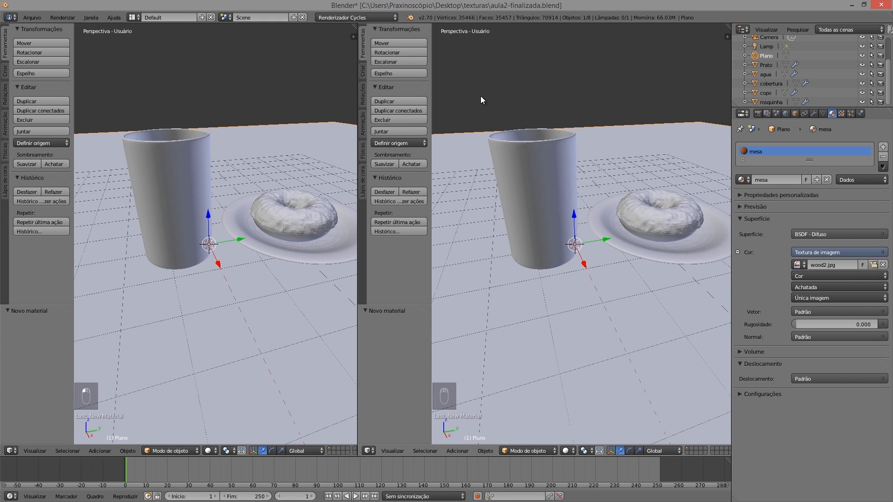
key(t)
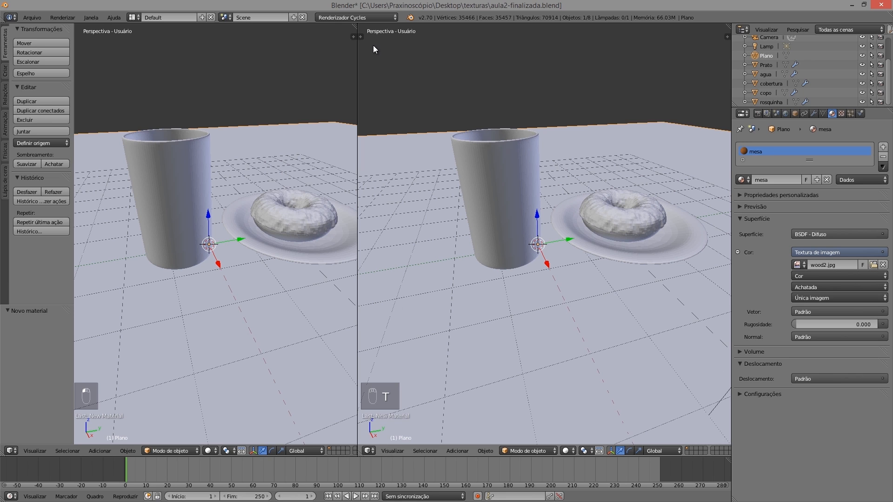
drag(355, 23, 426, 32)
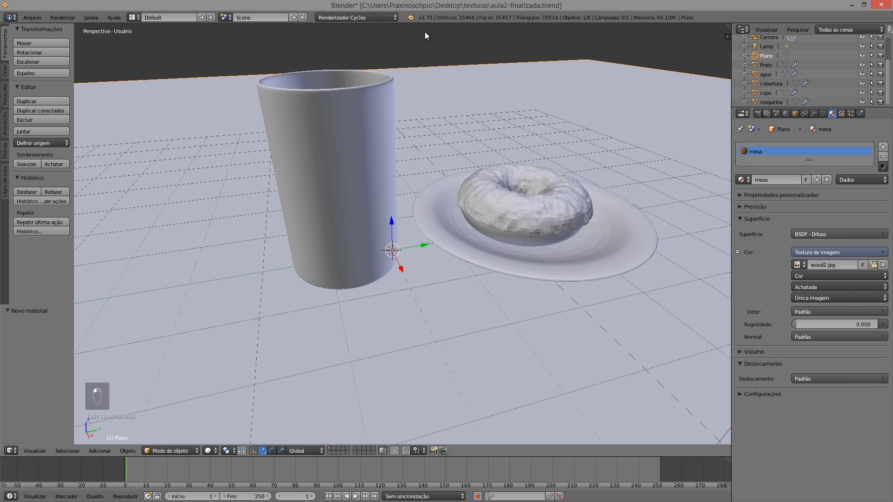
Step: Switch to the Compositing screen layout and display the whole wood2.jpg image in the image editor
click(132, 17)
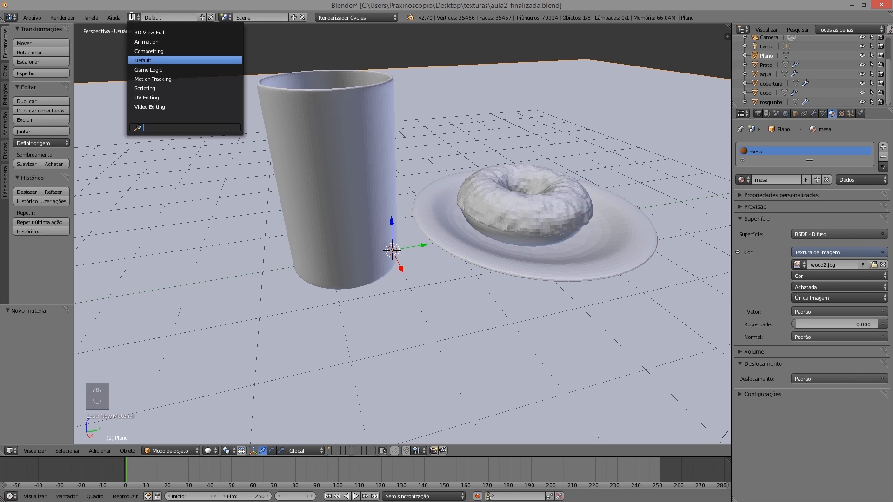
click(157, 51)
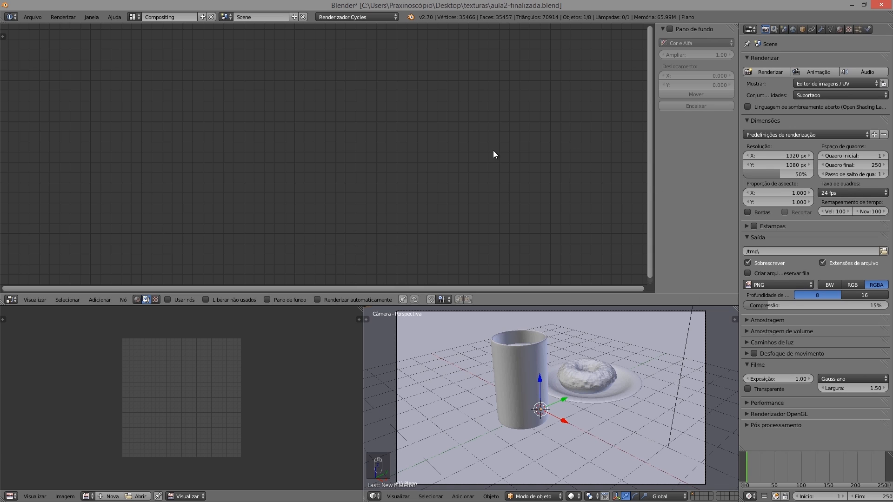
scroll(208, 385, up, 2)
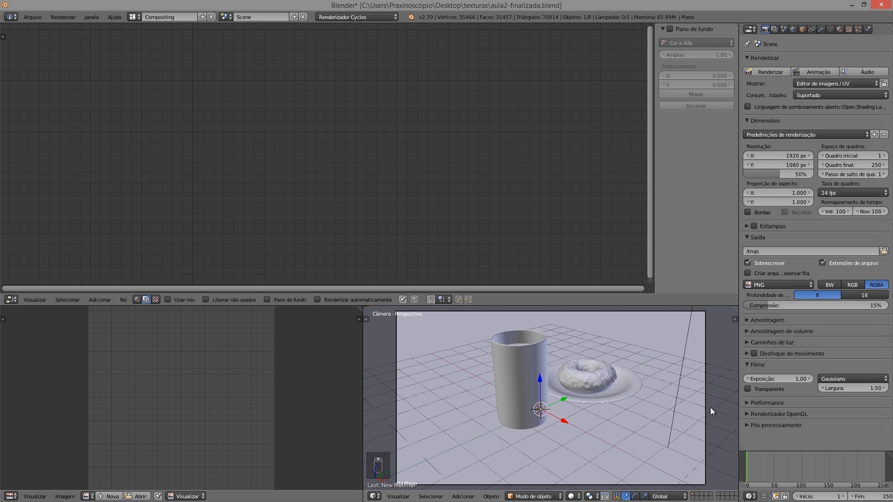
right_click(632, 383)
right_click(657, 415)
scroll(237, 386, down, 1)
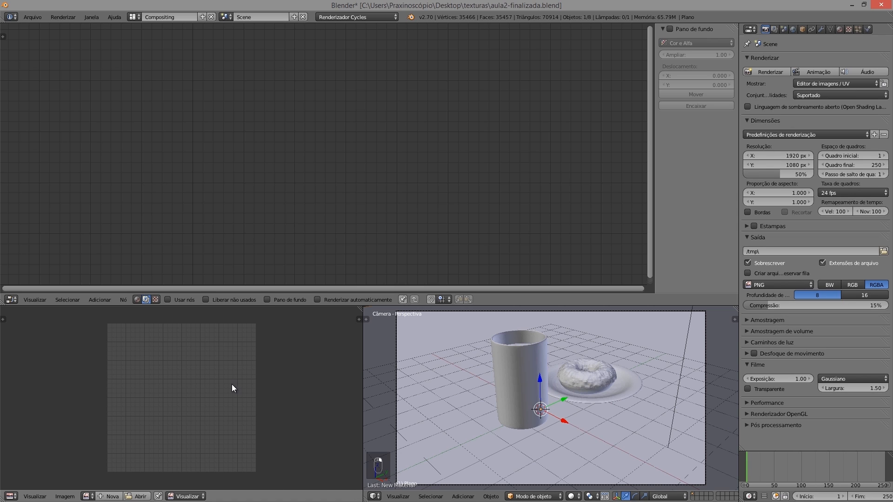
click(86, 496)
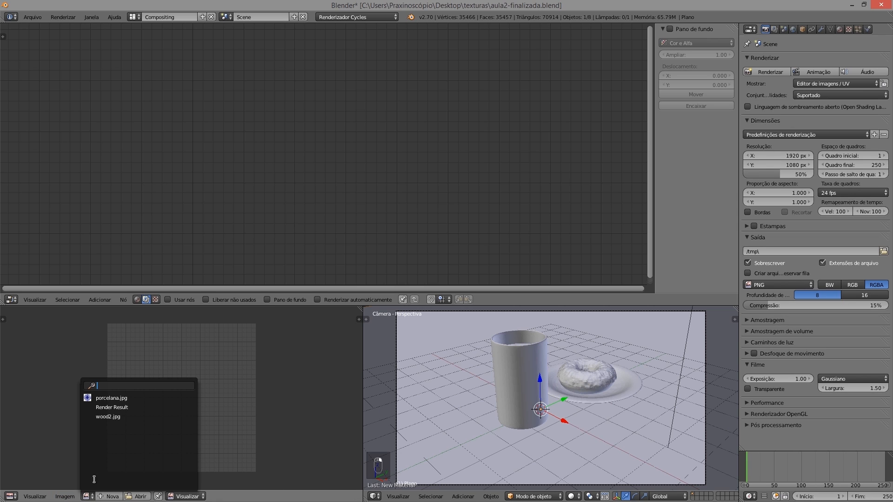
click(106, 416)
scroll(191, 392, up, 2)
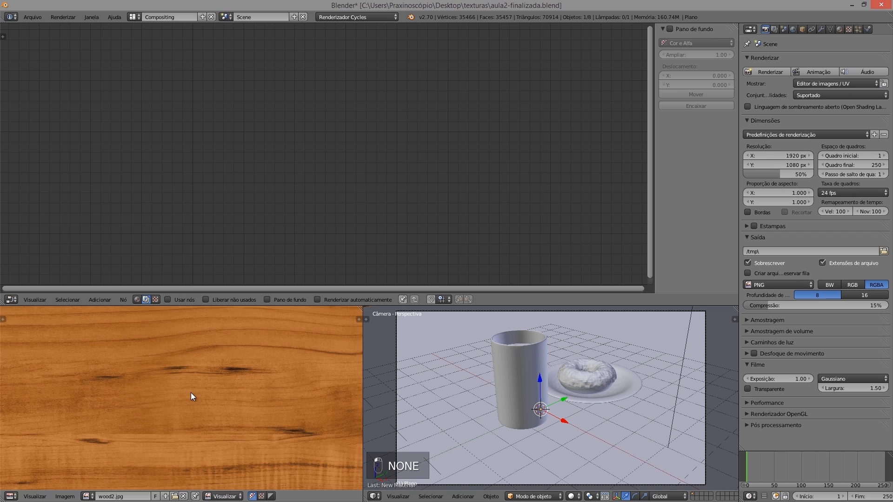
scroll(190, 391, down, 3)
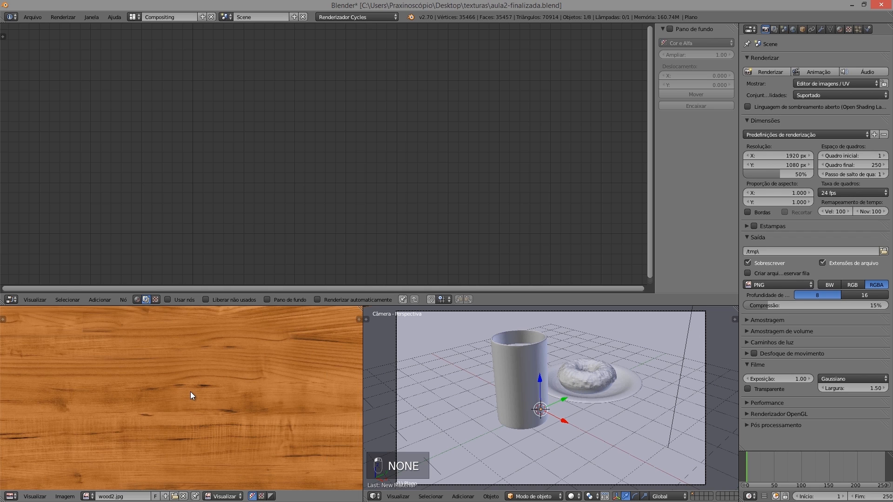
scroll(191, 392, down, 4)
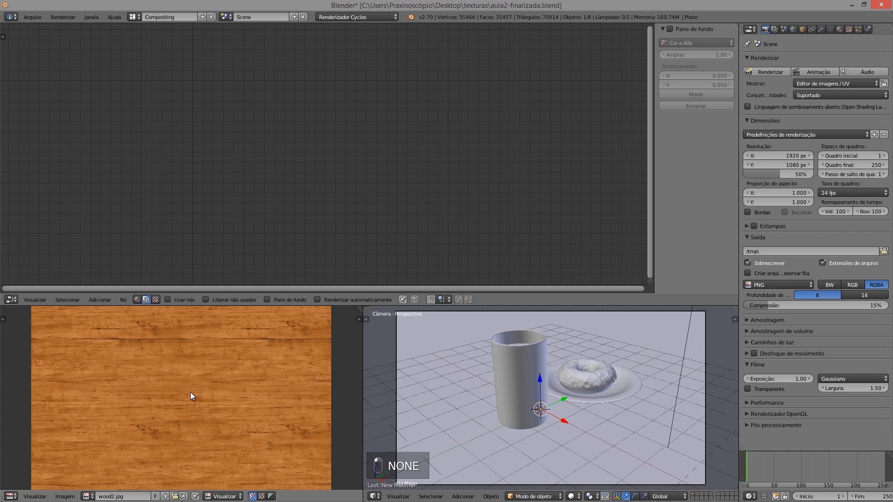
scroll(191, 392, down, 2)
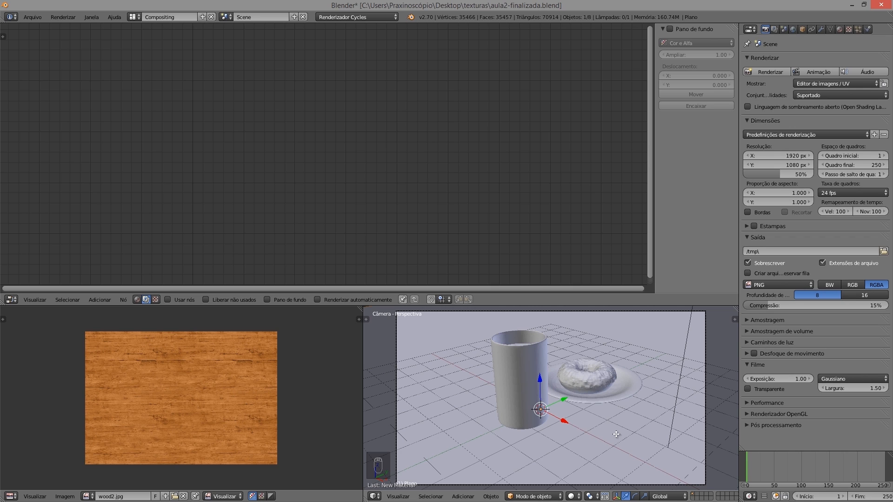
Step: Put the ground plane in edit mode and UV unwrap it with the standard unwrap (Desdobrar)
key(Tab)
click(496, 497)
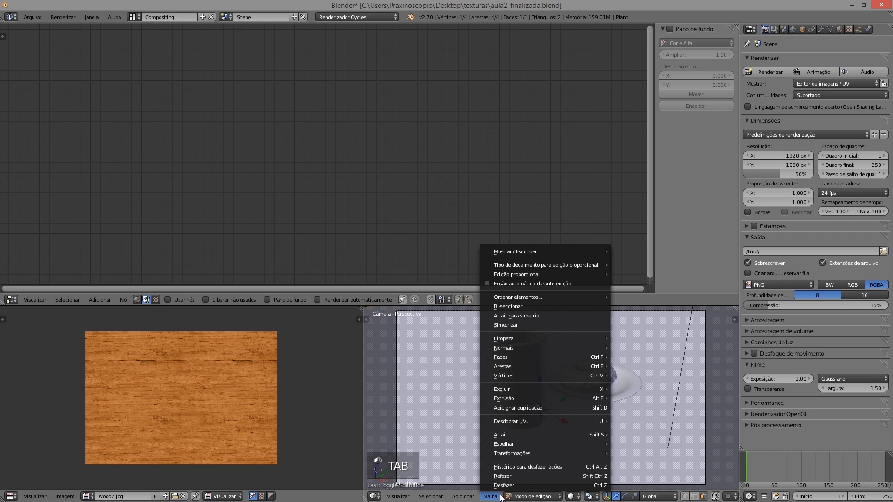
mouse_move(521, 423)
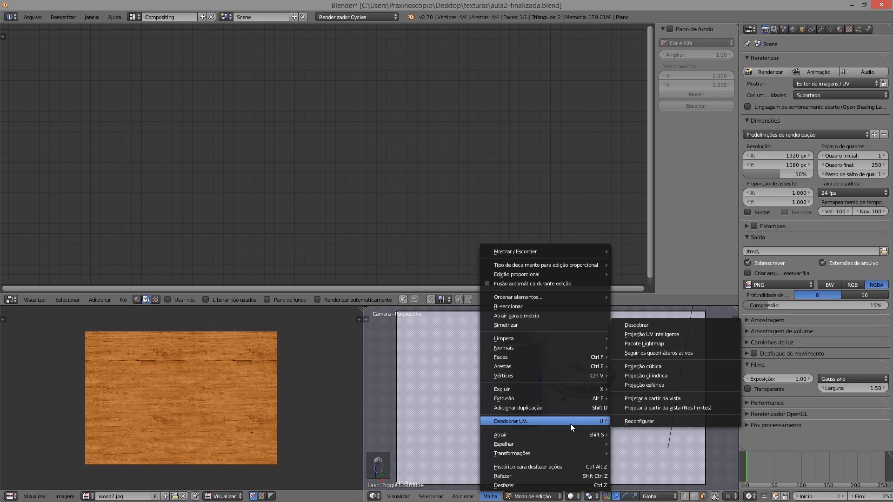
click(641, 326)
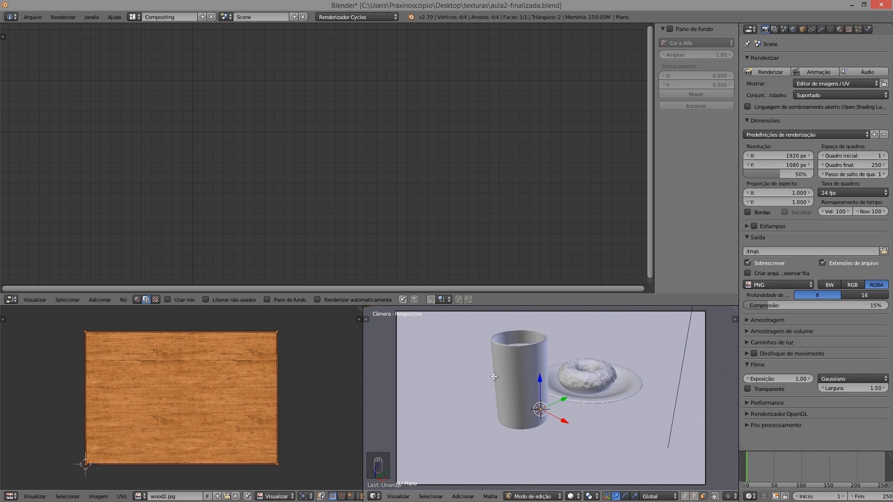
Step: Set the camera view to textured (Texturas) shading and examine the scale of the wood grain on the table plane
click(571, 496)
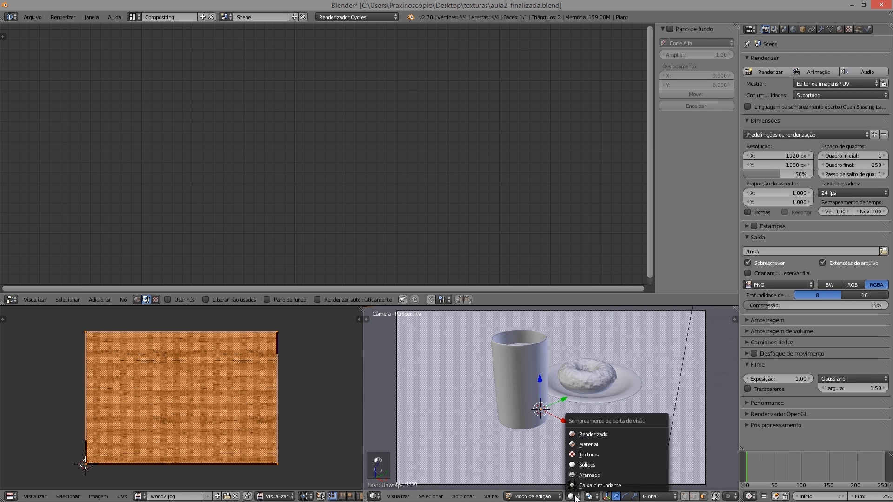
click(595, 453)
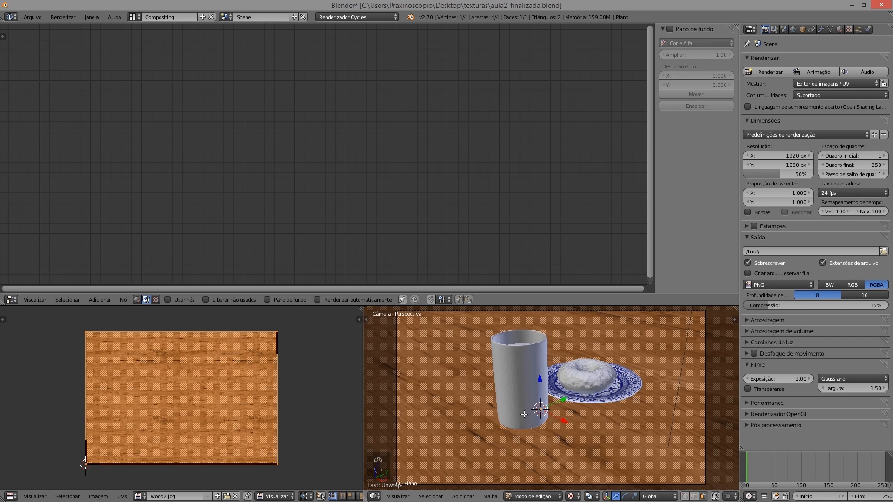
scroll(523, 403, down, 3)
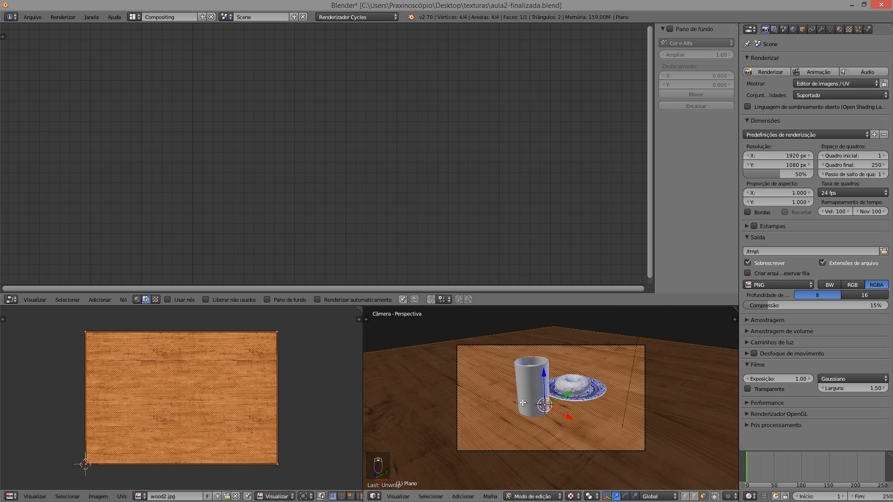
scroll(523, 402, down, 4)
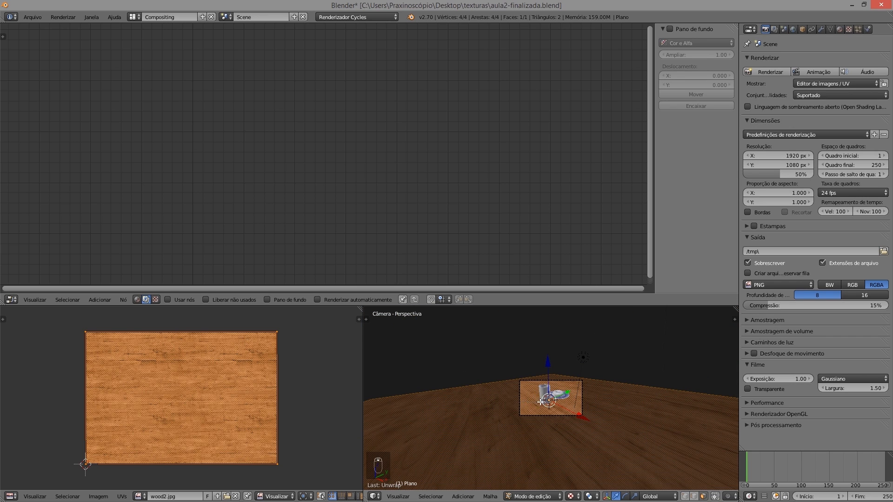
scroll(544, 403, up, 7)
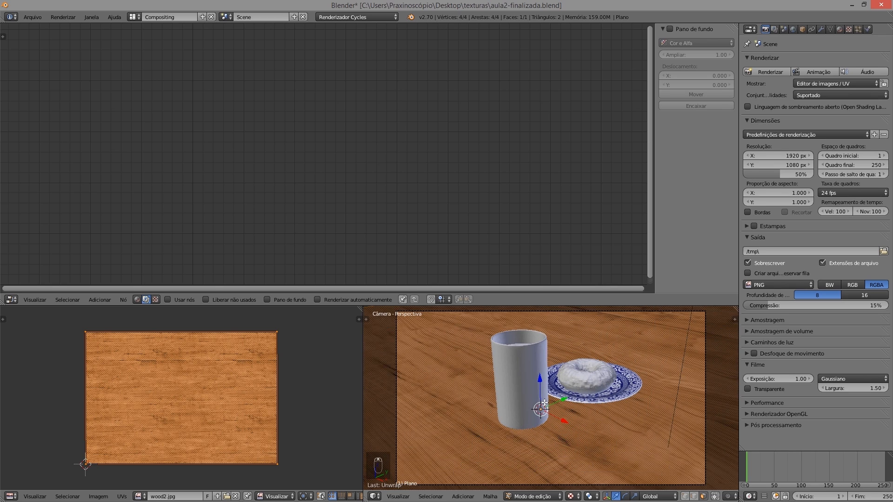
scroll(544, 403, up, 2)
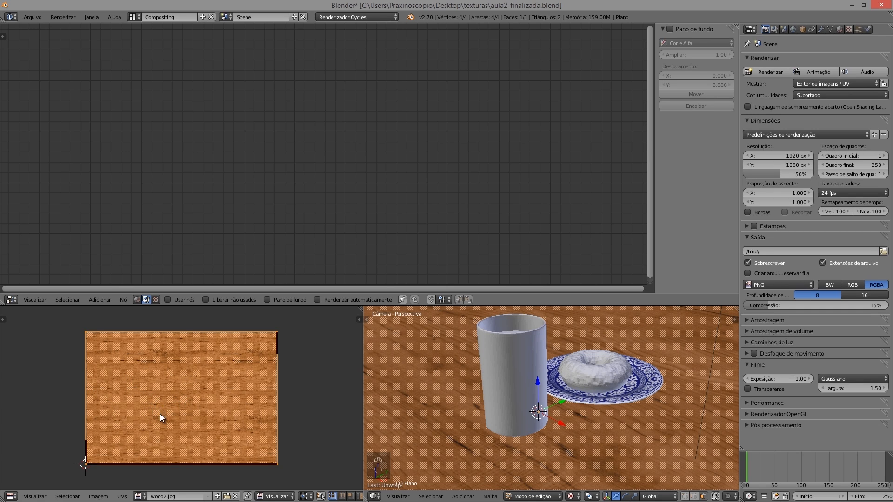
Step: Scale the plane's UVs by about -7.23 to make the wood grain finer, and return to object mode
key(s)
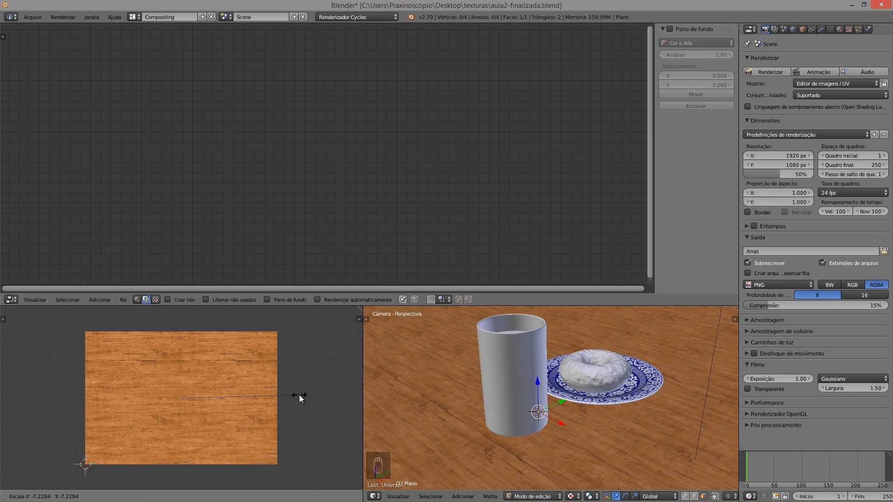
click(299, 396)
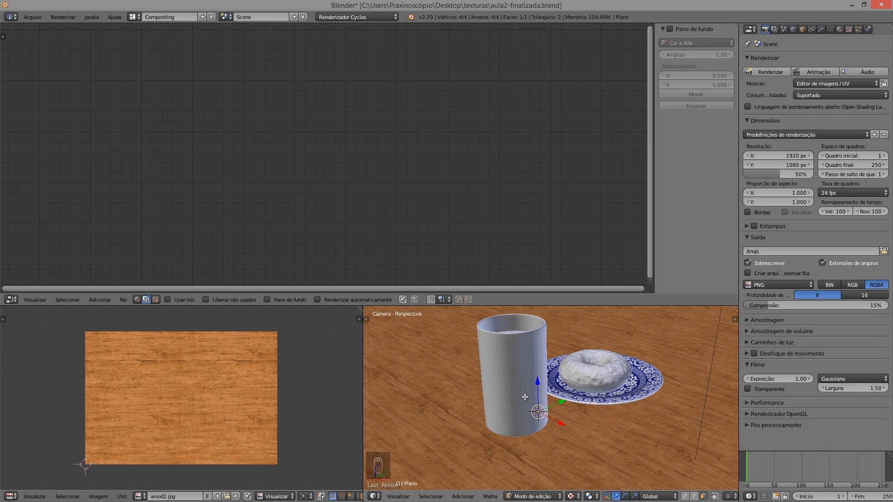
key(Tab)
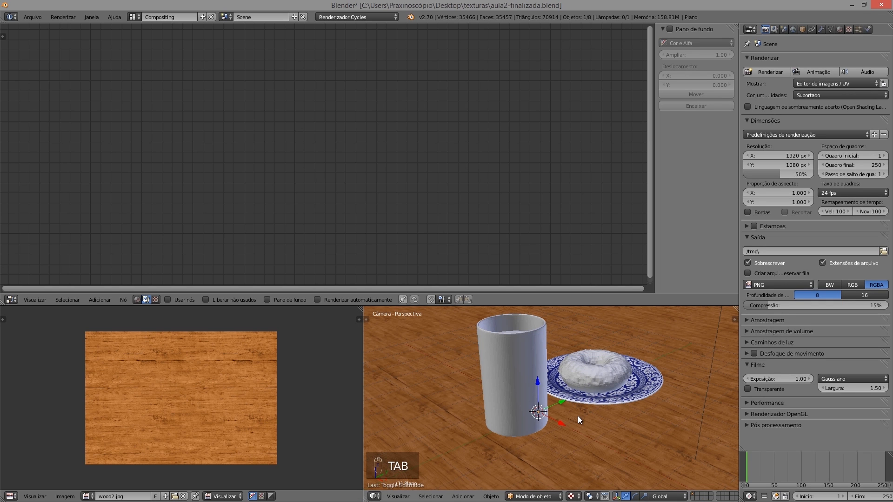
Step: Switch to the Default screen layout and preview the scene in rendered (Renderizado) shading before returning to solid (Sólidos) shading
click(139, 13)
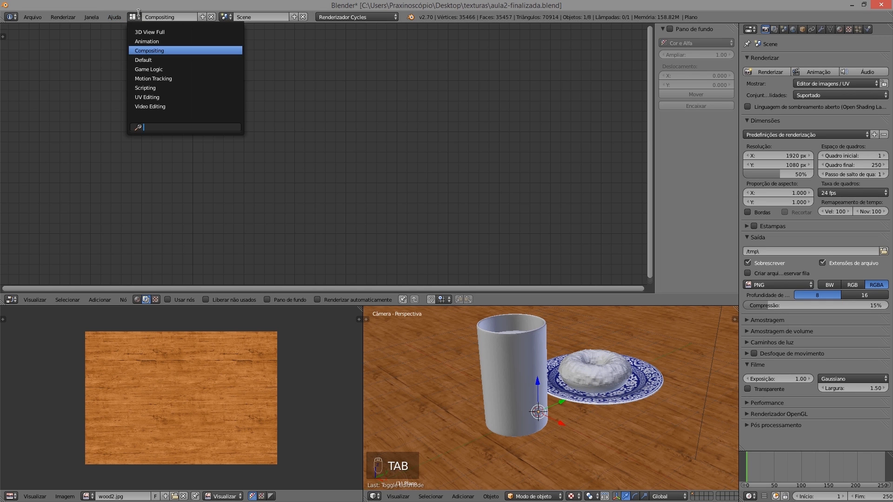
click(145, 59)
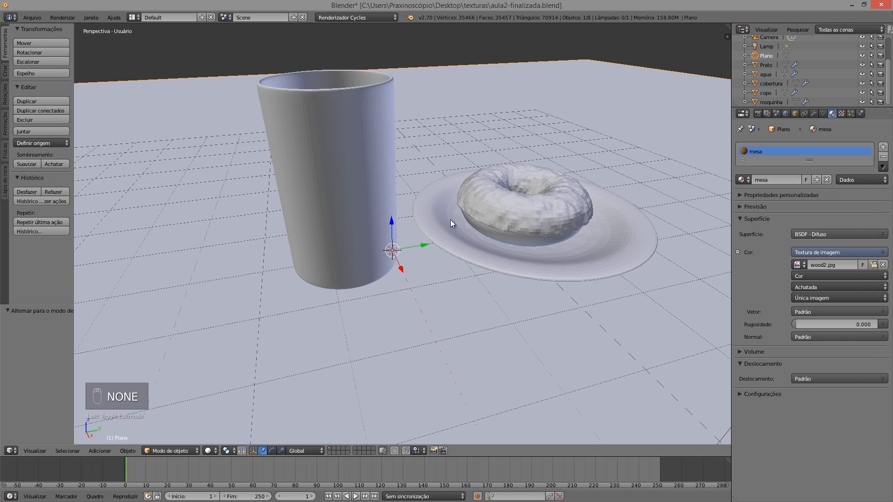
click(208, 451)
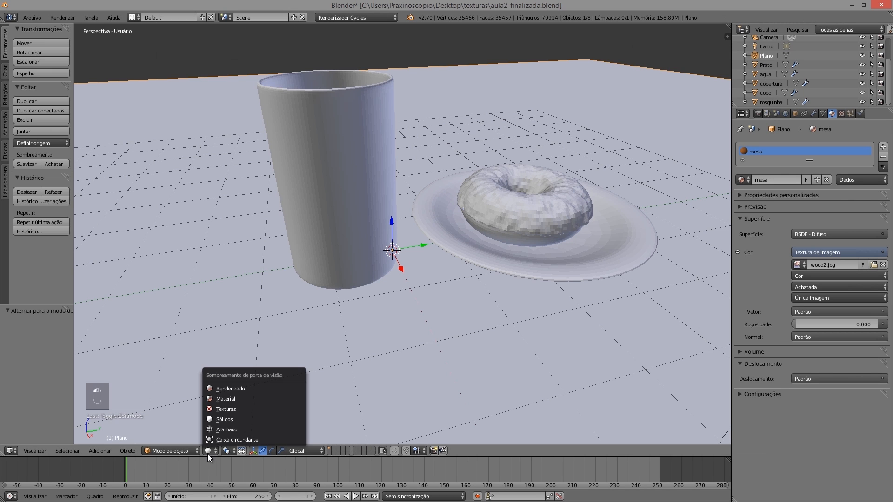
click(223, 389)
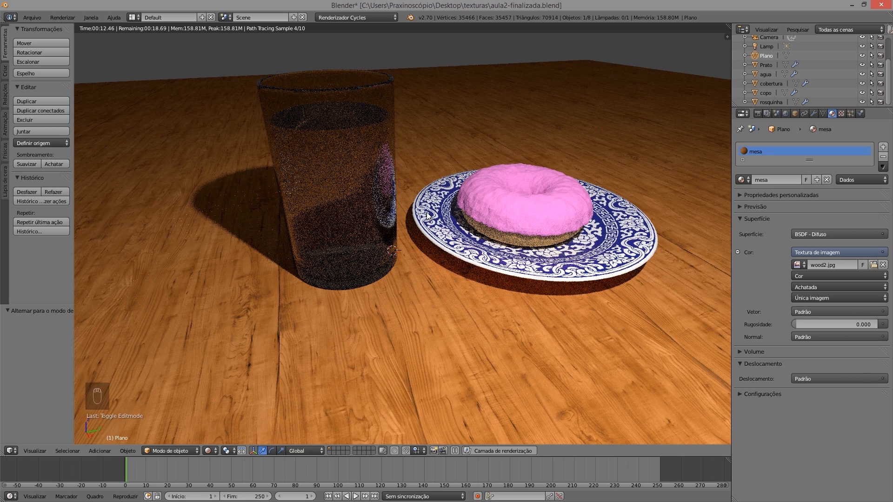
click(213, 451)
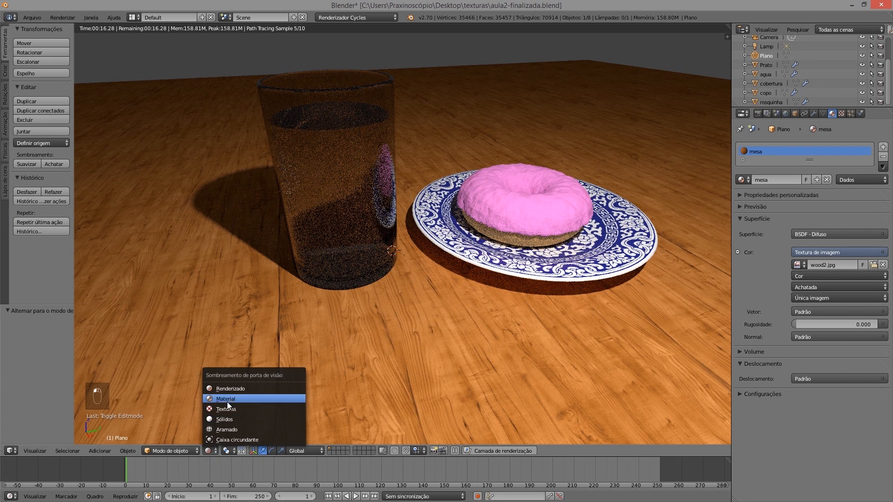
click(225, 419)
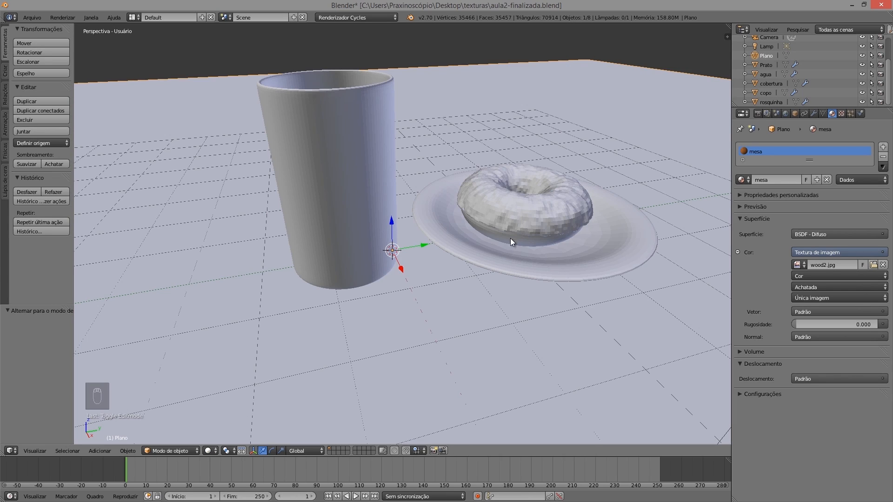
Step: Show the scene through the camera in a single view and lock the camera to the view (Travar a câmera para a visualização)
click(62, 17)
key(ctrl+alt+q)
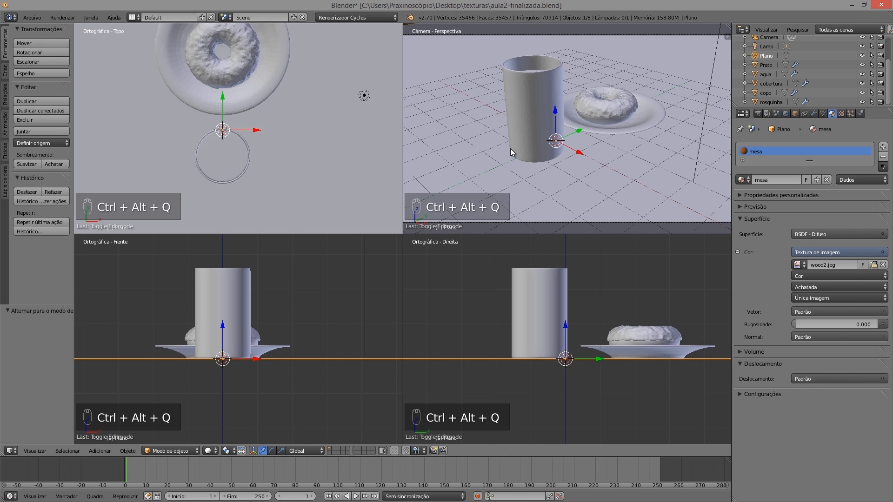
scroll(510, 148, down, 2)
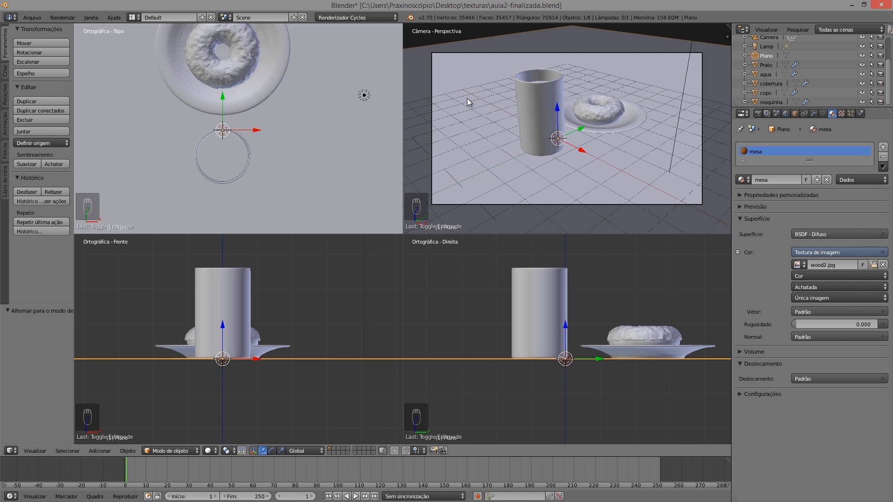
key(ctrl+alt+q)
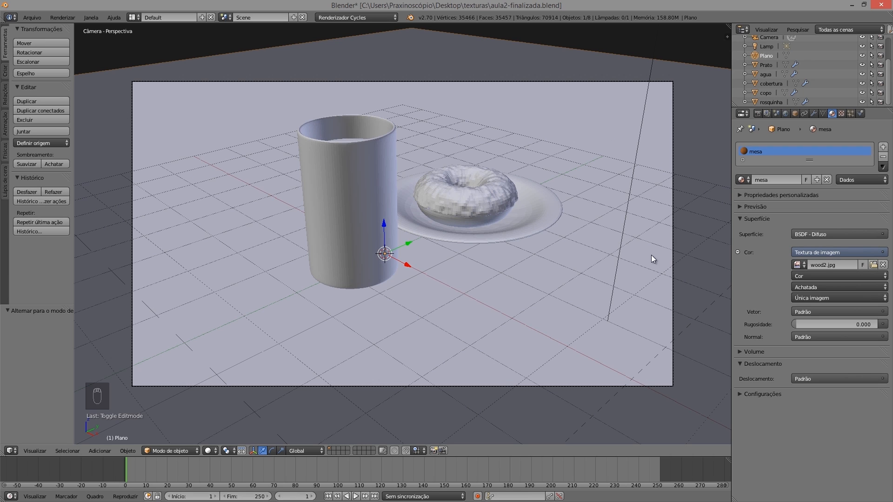
key(n)
mouse_move(726, 244)
mouse_down()
mouse_move(727, 304)
mouse_move(729, 249)
mouse_up()
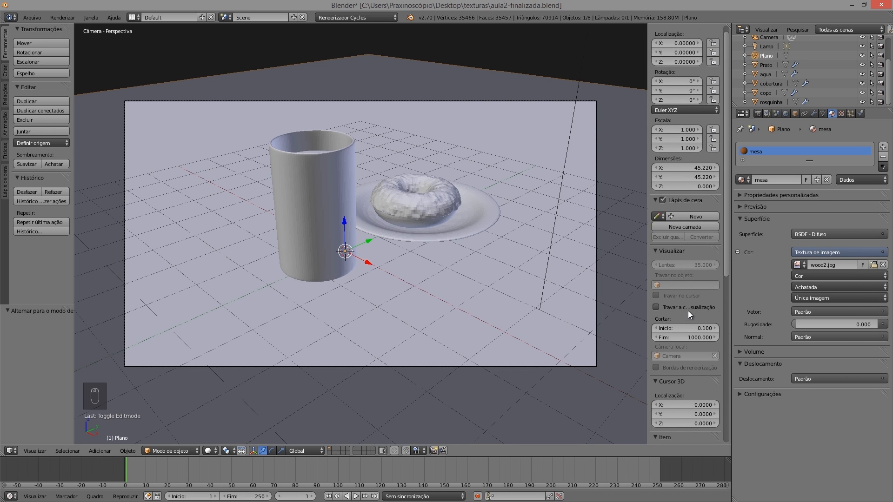
drag(648, 315, 619, 314)
click(650, 310)
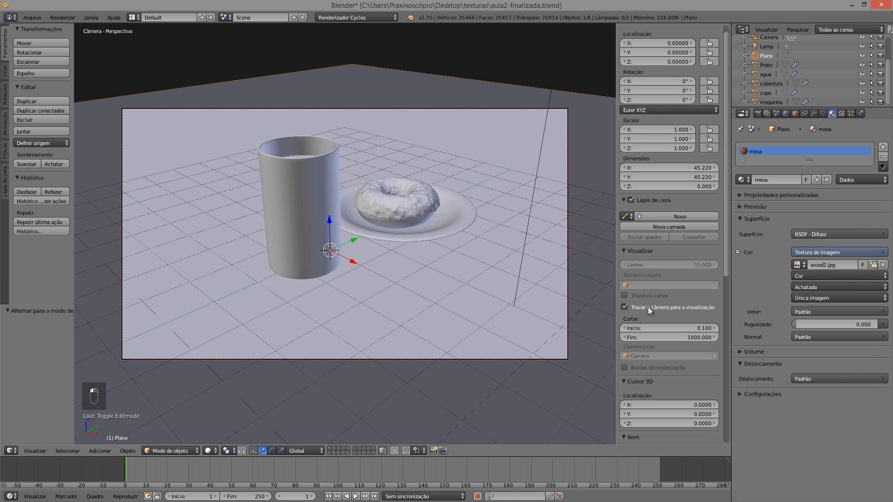
Step: Reframe the camera closer around the cup and plate so that both fill the frame
middle_drag(333, 219, 369, 224)
scroll(421, 240, up, 2)
scroll(390, 224, up, 4)
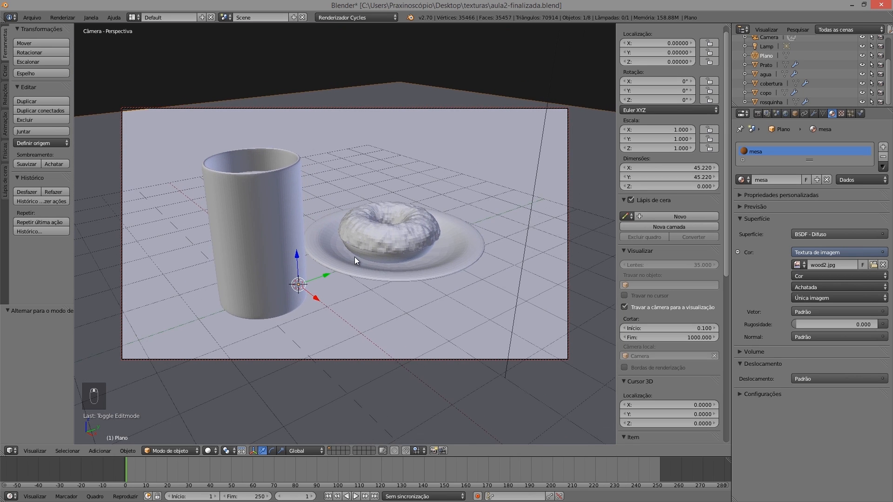
middle_drag(351, 261, 364, 259)
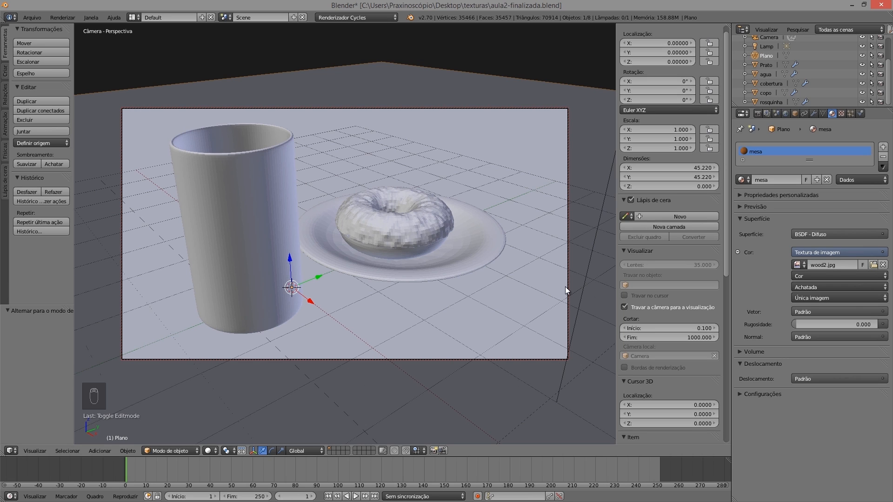
Step: Render the image from the reframed camera and return the editor to the 3D view
click(64, 19)
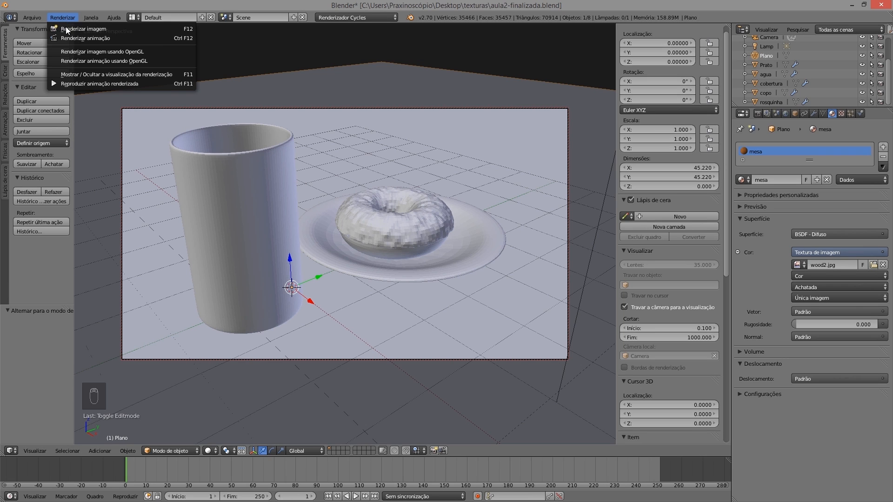
click(70, 29)
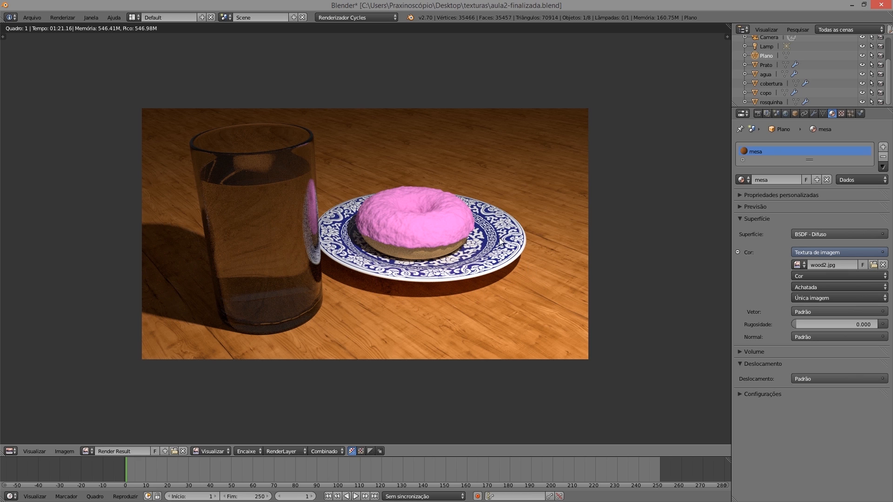
click(11, 451)
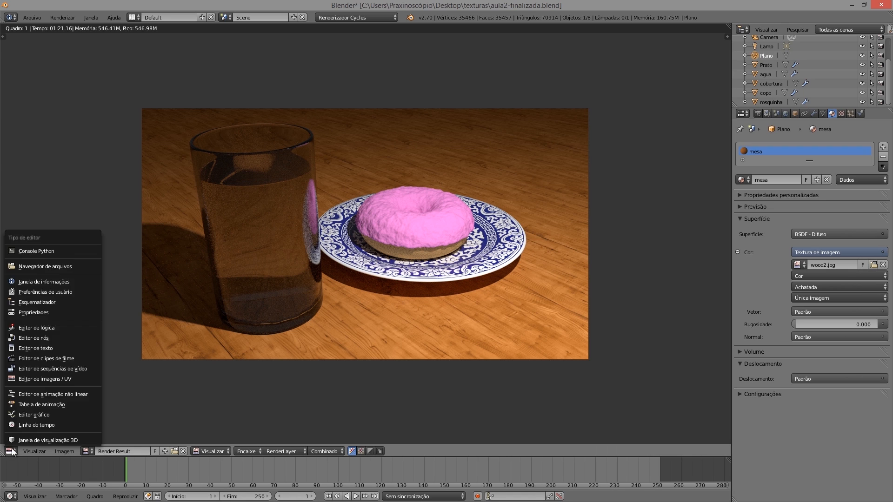
click(30, 441)
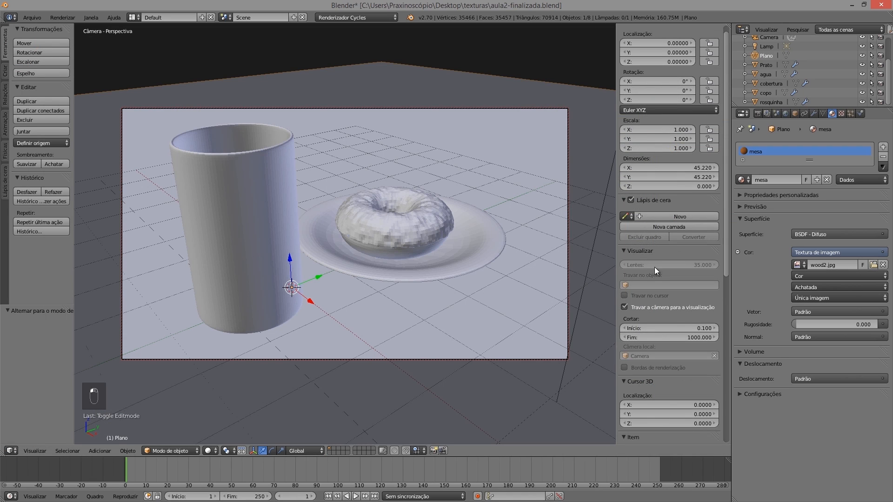
Step: Unlock the camera from the view and set the point lamp's size (Tamanho) to 2
click(624, 307)
scroll(417, 201, down, 5)
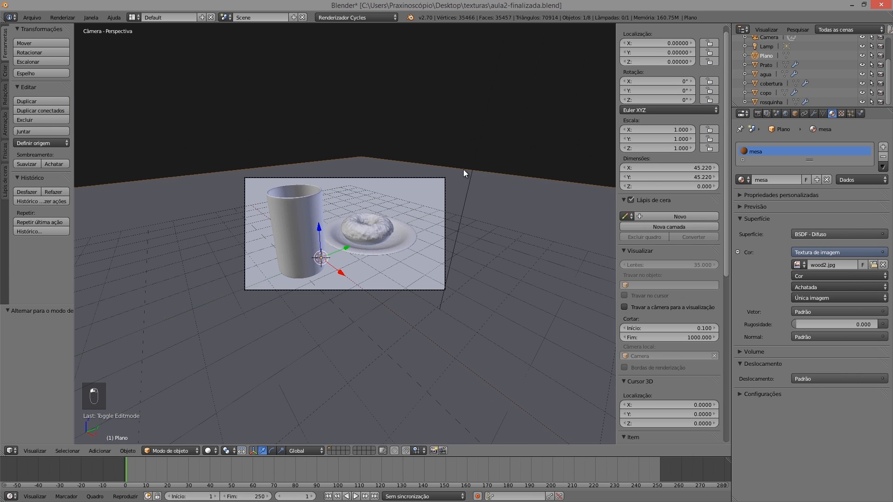
scroll(495, 115, down, 4)
right_click(419, 130)
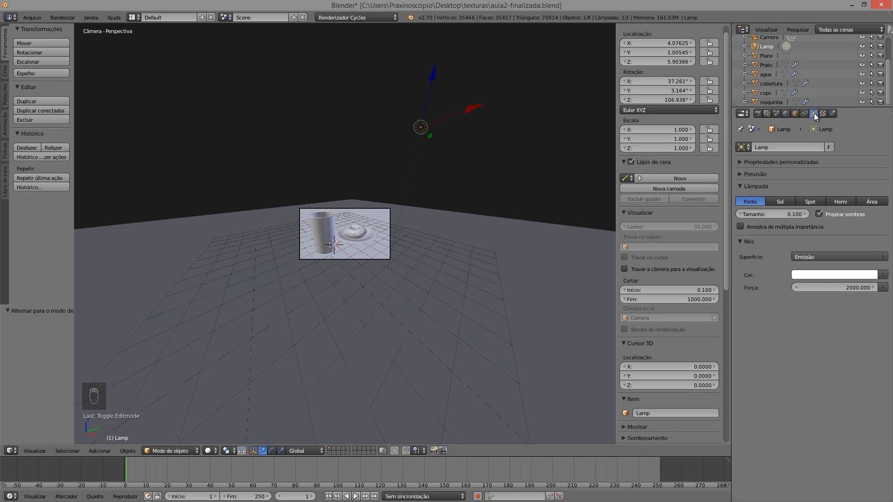
click(782, 214)
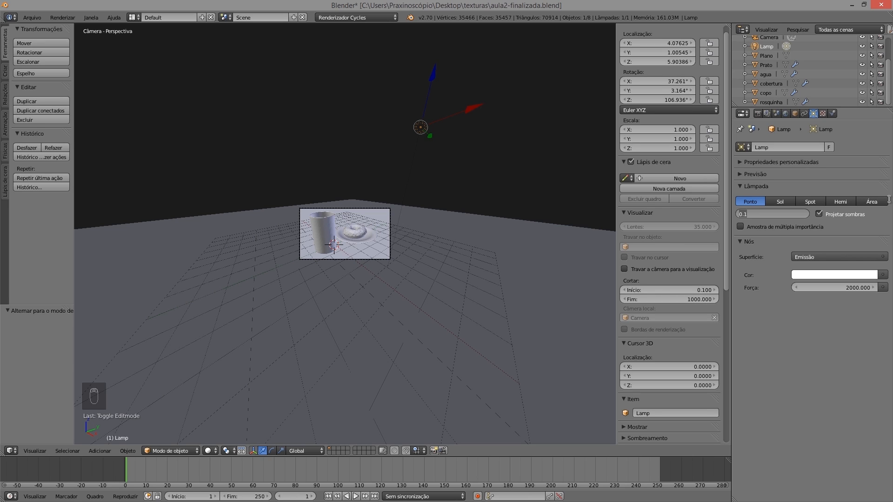
text(2)
key(Return)
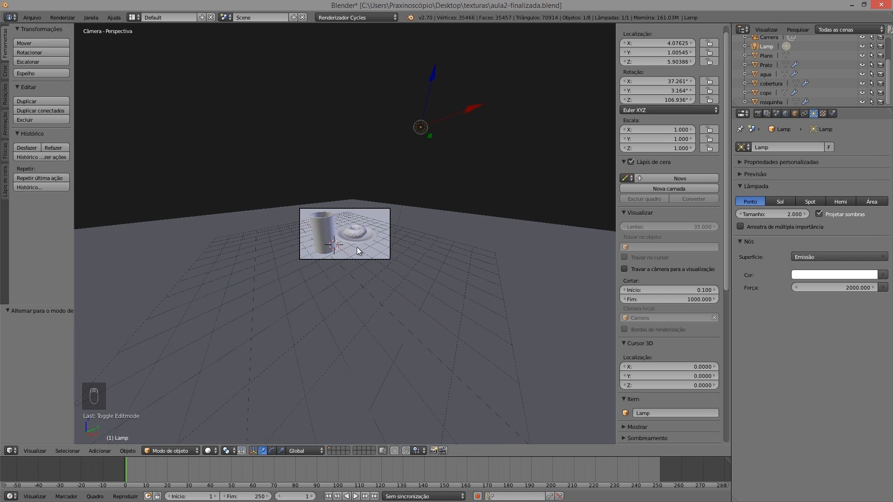
Step: Render the camera image again with the enlarged lamp
scroll(358, 248, up, 6)
scroll(359, 247, up, 2)
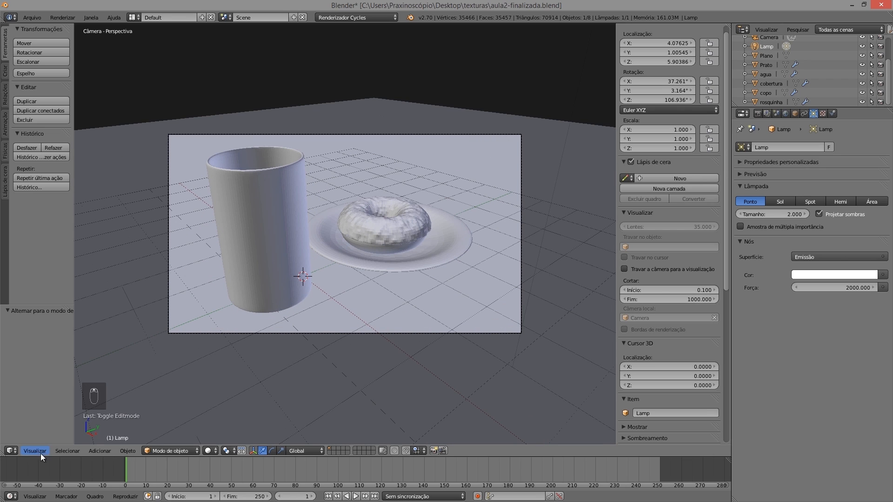
click(63, 20)
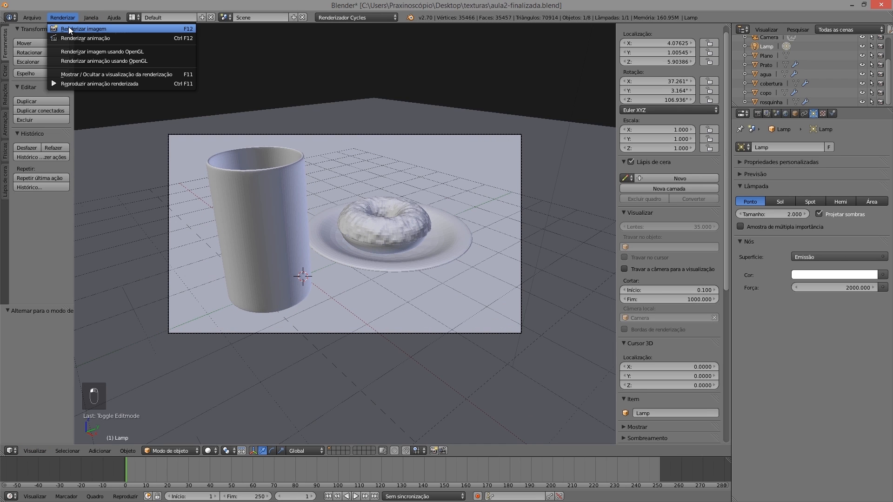
click(68, 28)
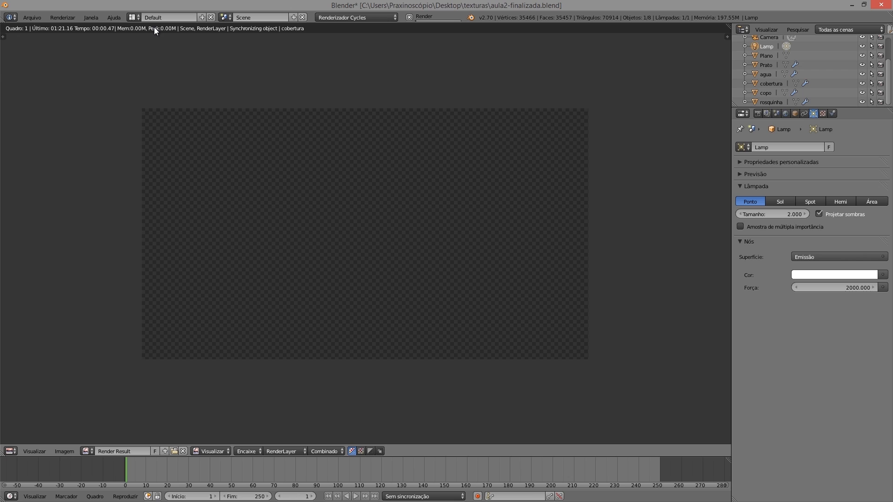